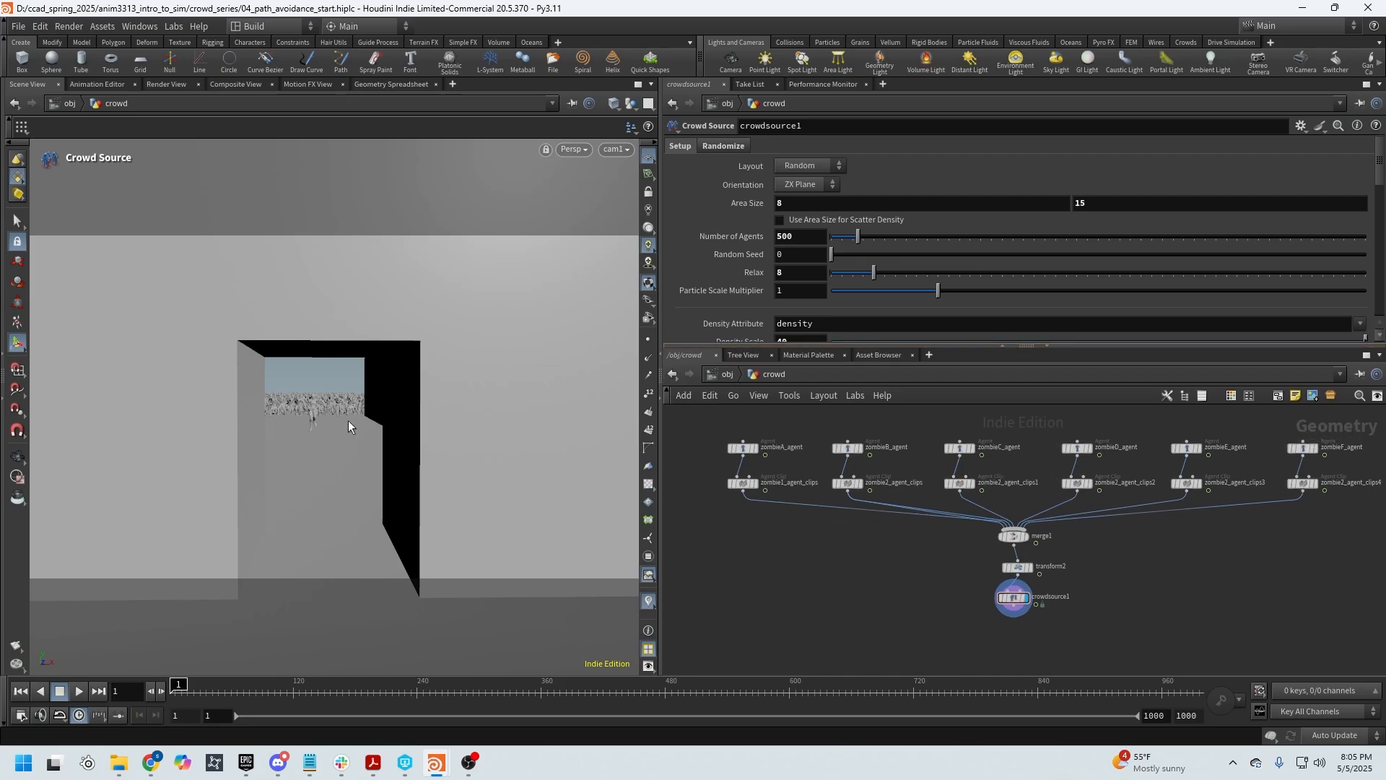
# Step: Widen the viewport and examine the building, its doorway and the zombie crowd from several angles outside the camera
pyautogui.moveTo(662, 515); pyautogui.dragTo(880, 521)
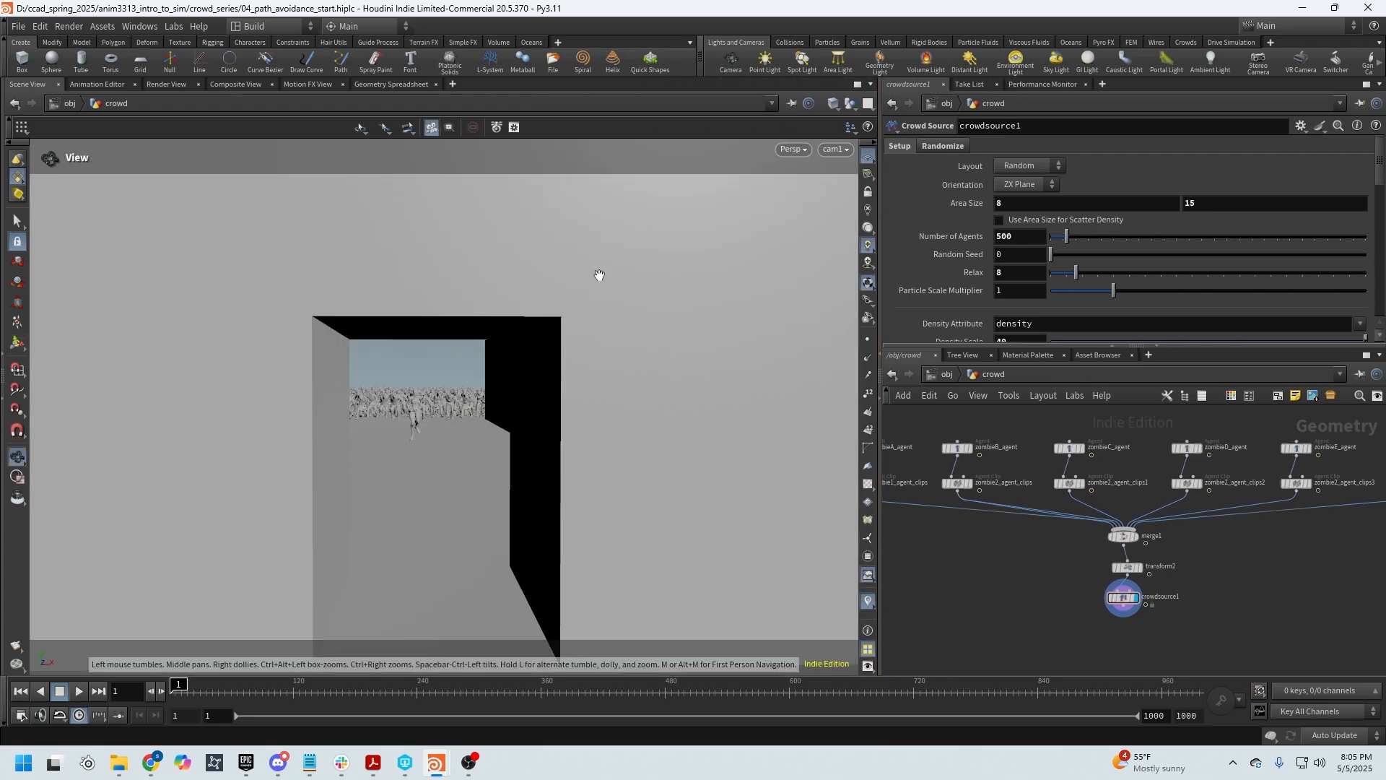
pyautogui.keyDown('alt'); pyautogui.moveTo(656, 332); pyautogui.dragTo(2, 266); pyautogui.keyUp('alt')
pyautogui.keyDown('alt'); pyautogui.moveTo(364, 326); pyautogui.dragTo(245, 311, button='right'); pyautogui.keyUp('alt')
pyautogui.keyDown('alt'); pyautogui.moveTo(496, 369); pyautogui.dragTo(325, 340, button='right'); pyautogui.keyUp('alt')
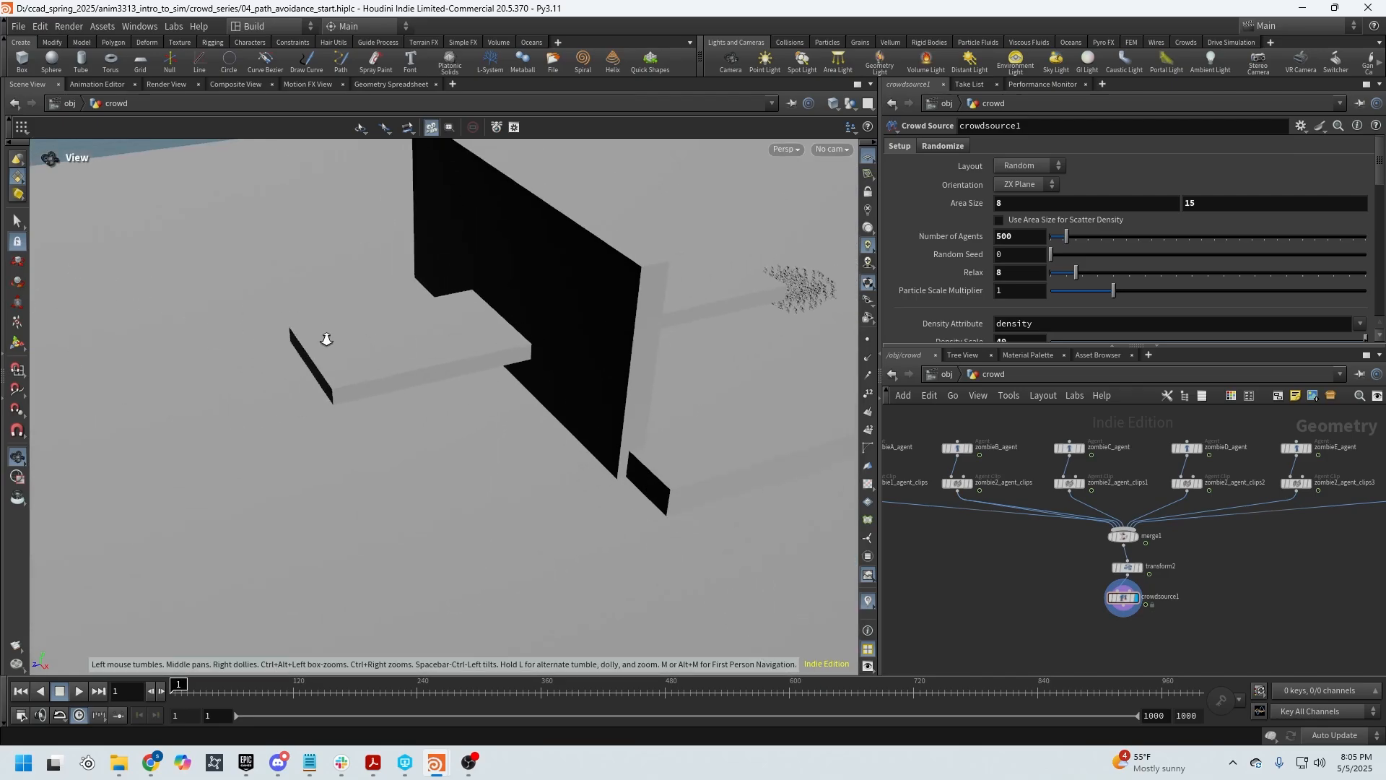
pyautogui.keyDown('alt'); pyautogui.moveTo(325, 340); pyautogui.dragTo(563, 363); pyautogui.keyUp('alt')
pyautogui.keyDown('alt'); pyautogui.moveTo(563, 363); pyautogui.dragTo(160, 220, button='middle'); pyautogui.keyUp('alt')
pyautogui.keyDown('alt'); pyautogui.moveTo(295, 269); pyautogui.dragTo(599, 312, button='right'); pyautogui.keyUp('alt')
pyautogui.keyDown('alt'); pyautogui.moveTo(599, 312); pyautogui.dragTo(474, 275); pyautogui.keyUp('alt')
pyautogui.keyDown('alt'); pyautogui.moveTo(644, 308); pyautogui.dragTo(2, 107, button='middle'); pyautogui.keyUp('alt')
pyautogui.keyDown('alt'); pyautogui.moveTo(187, 189); pyautogui.dragTo(356, 226); pyautogui.keyUp('alt')
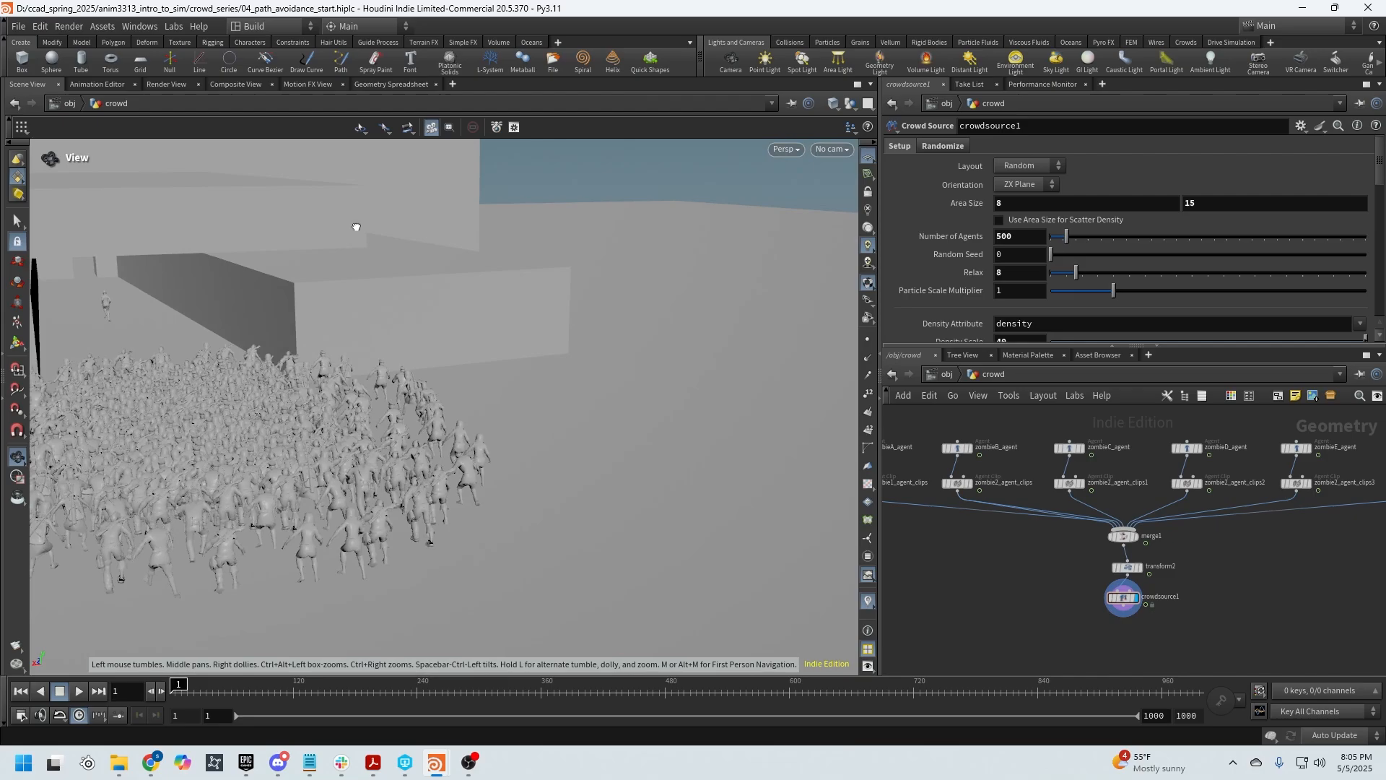
pyautogui.keyDown('alt'); pyautogui.moveTo(505, 245); pyautogui.dragTo(801, 445, button='middle'); pyautogui.keyUp('alt')
pyautogui.keyDown('alt'); pyautogui.moveTo(801, 445); pyautogui.dragTo(621, 361); pyautogui.keyUp('alt')
pyautogui.keyDown('alt'); pyautogui.moveTo(621, 361); pyautogui.dragTo(708, 409, button='middle'); pyautogui.keyUp('alt')
pyautogui.keyDown('alt'); pyautogui.moveTo(708, 409); pyautogui.dragTo(343, 253); pyautogui.keyUp('alt')
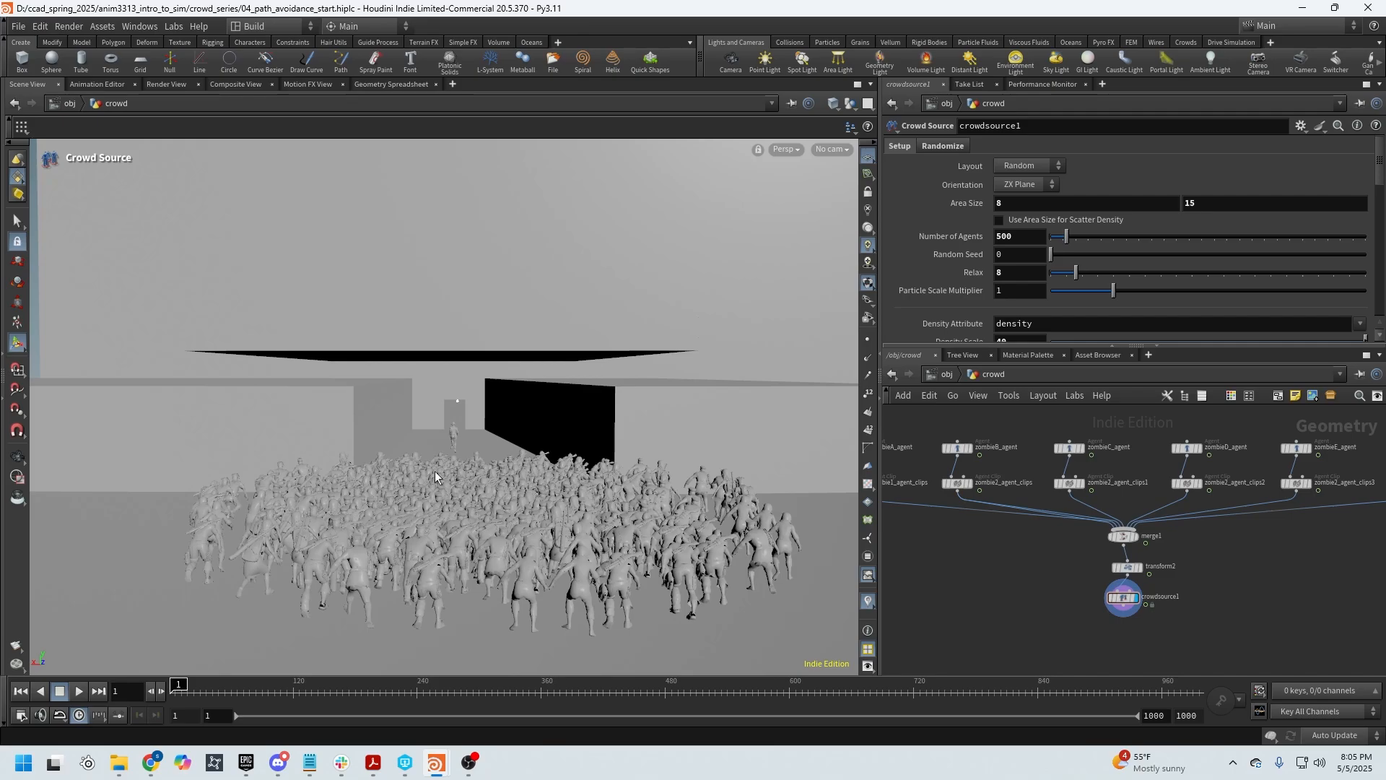
# Step: Examine the crowd up close and return the viewport to the cam1 camera view
pyautogui.press('Escape')
pyautogui.moveTo(331, 414); pyautogui.dragTo(402, 468)
pyautogui.press('Return')
pyautogui.click(834, 151)
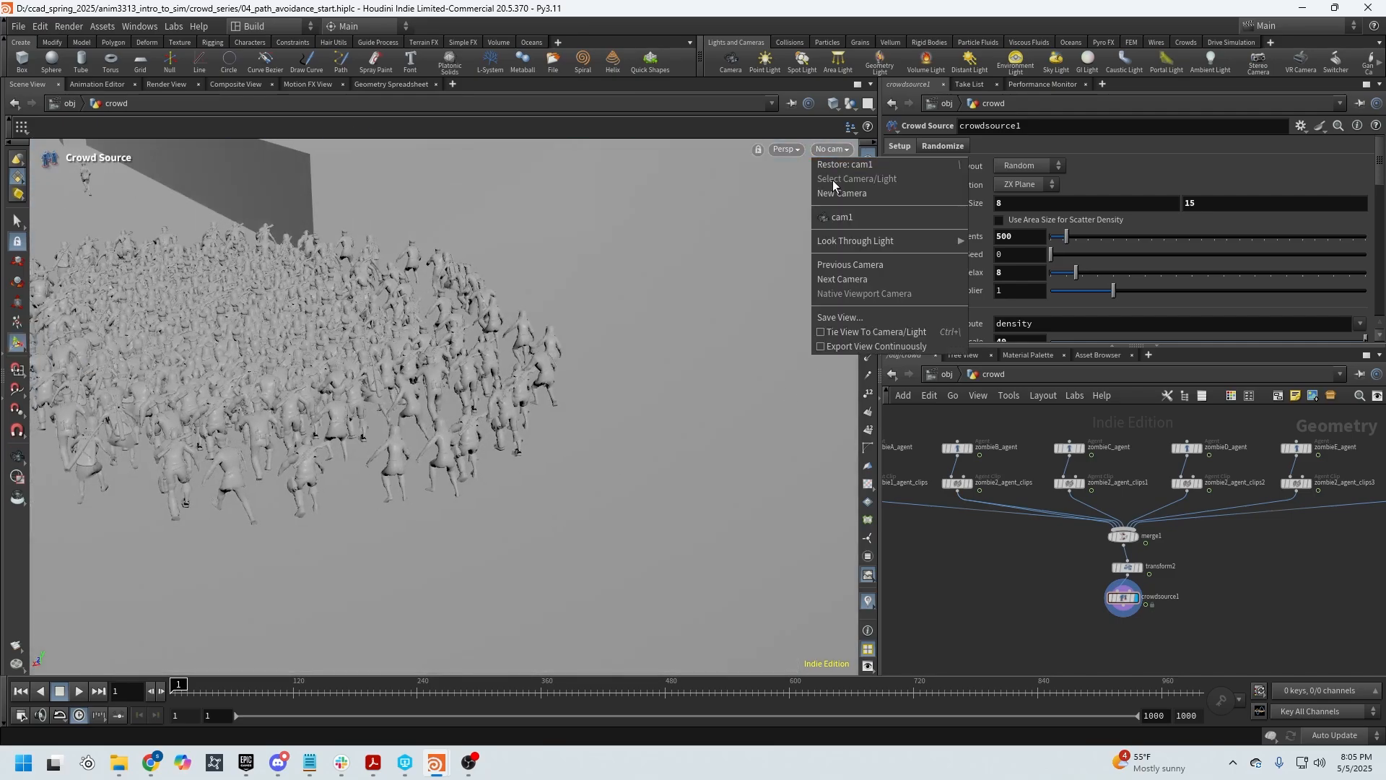
pyautogui.click(831, 211)
pyautogui.click(833, 149)
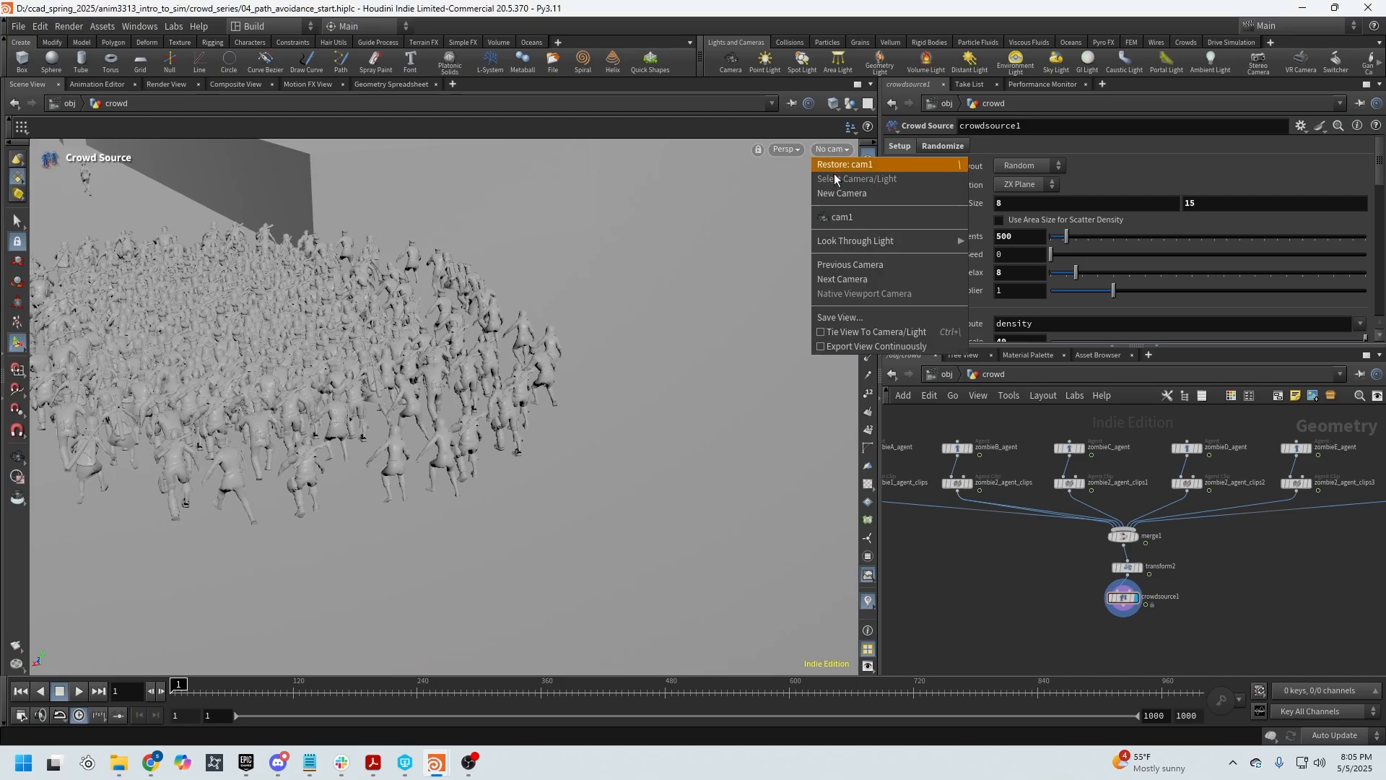
pyautogui.click(845, 216)
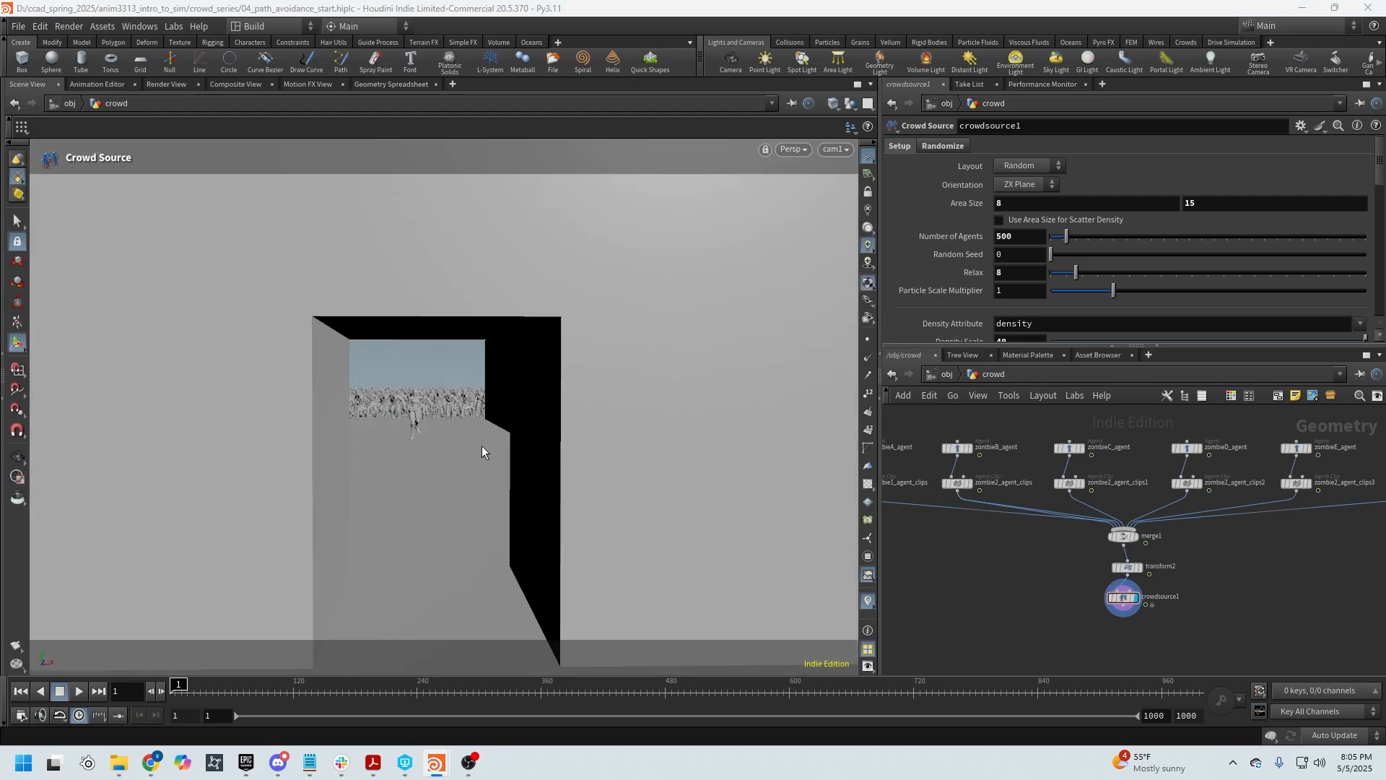
# Step: Examine the wall opening and the passage leading toward the crowd from in front of the building
pyautogui.press('Escape')
pyautogui.moveTo(671, 422); pyautogui.dragTo(471, 396, button='right')
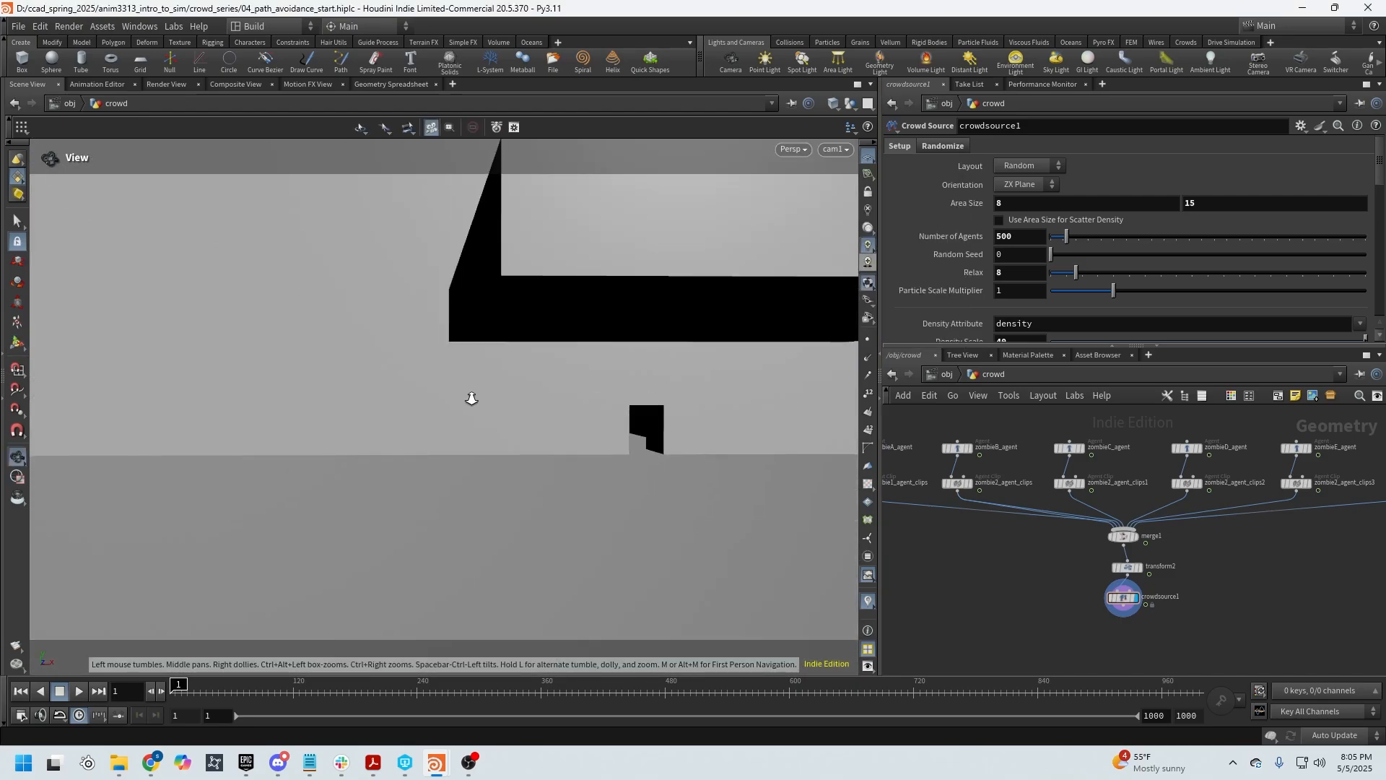
pyautogui.moveTo(470, 396); pyautogui.dragTo(526, 393)
pyautogui.moveTo(526, 392); pyautogui.dragTo(953, 476, button='right')
pyautogui.moveTo(760, 455); pyautogui.dragTo(409, 419, button='middle')
pyautogui.moveTo(409, 419); pyautogui.dragTo(686, 525, button='right')
pyautogui.moveTo(686, 525); pyautogui.dragTo(260, 458, button='middle')
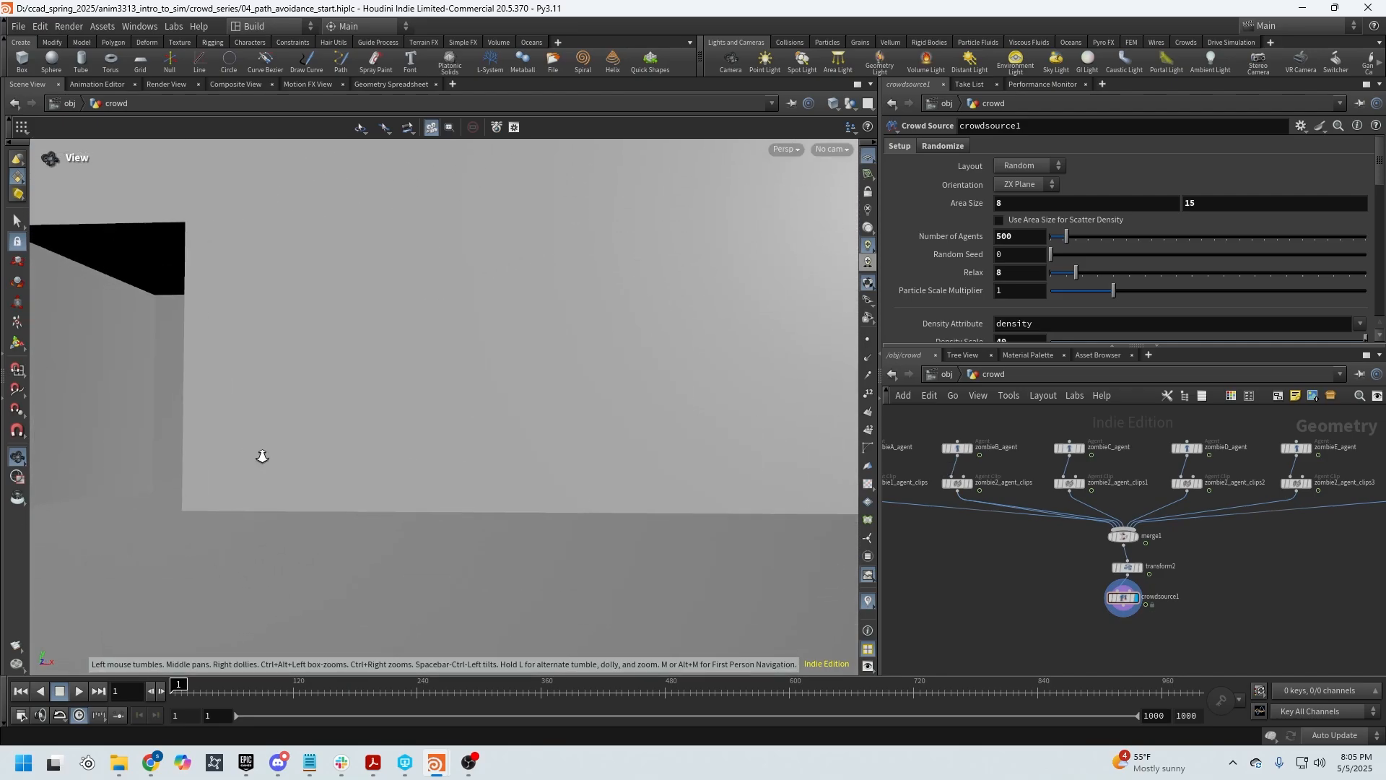
pyautogui.moveTo(260, 458); pyautogui.dragTo(517, 486, button='right')
pyautogui.moveTo(416, 447); pyautogui.dragTo(1060, 629, button='middle')
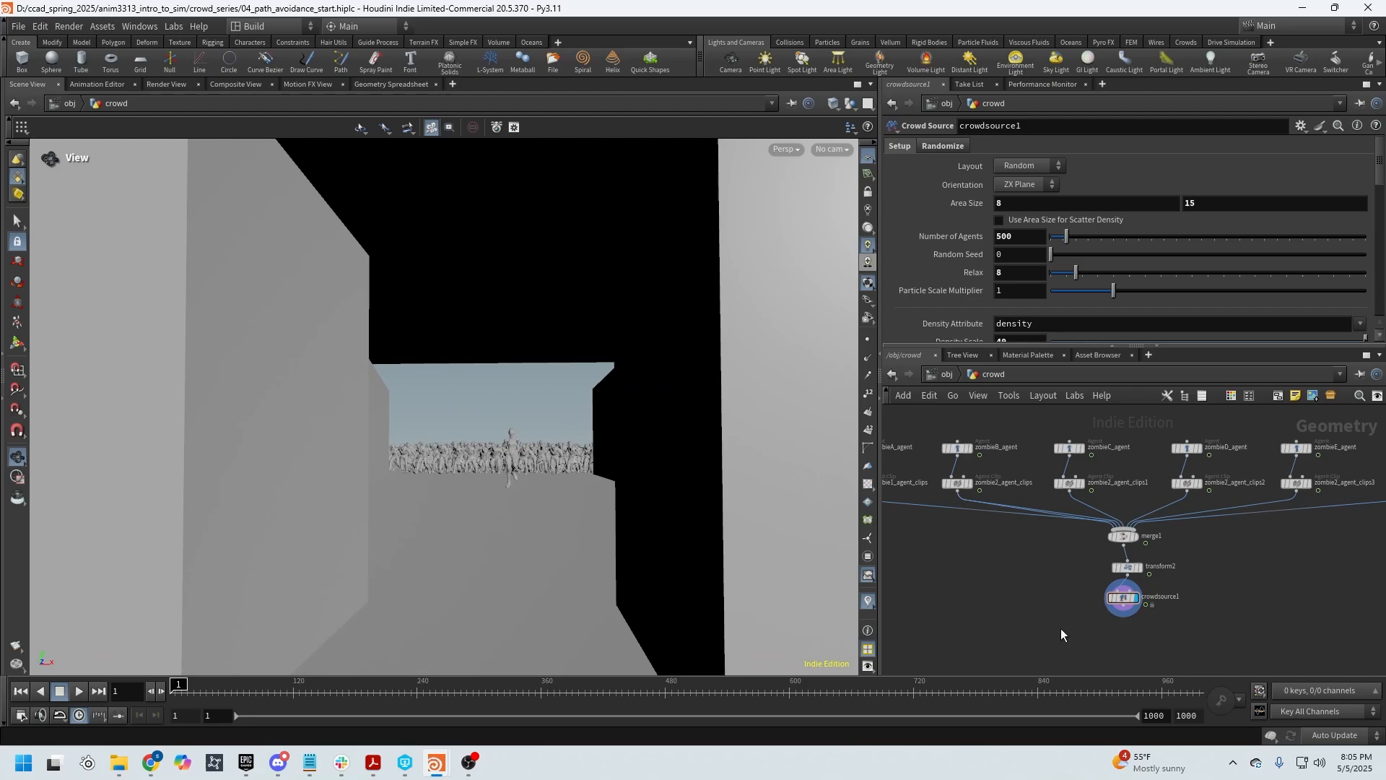
pyautogui.moveTo(729, 549); pyautogui.dragTo(738, 554)
pyautogui.moveTo(419, 292); pyautogui.dragTo(536, 555, button='middle')
pyautogui.moveTo(536, 555); pyautogui.dragTo(341, 436, button='right')
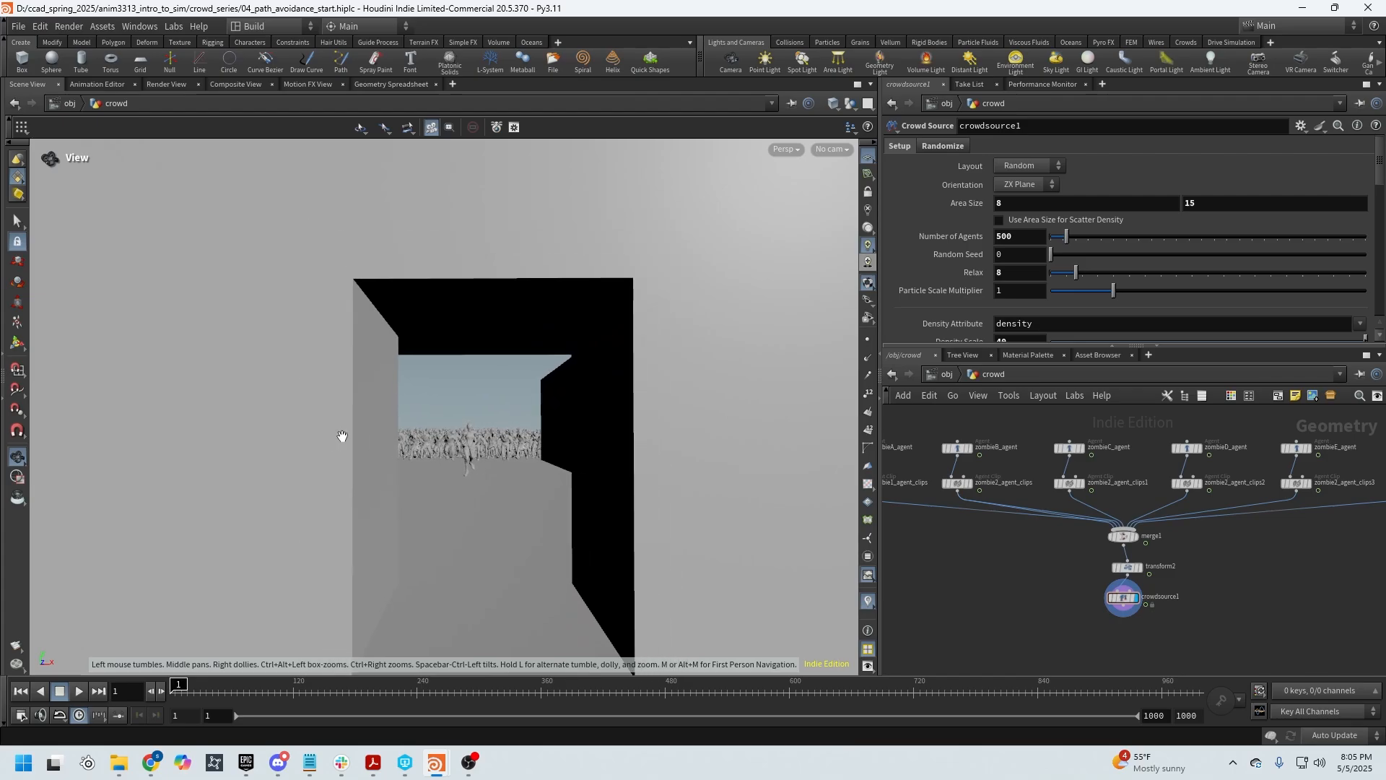
pyautogui.moveTo(424, 488); pyautogui.dragTo(404, 428, button='middle')
pyautogui.press('Return')
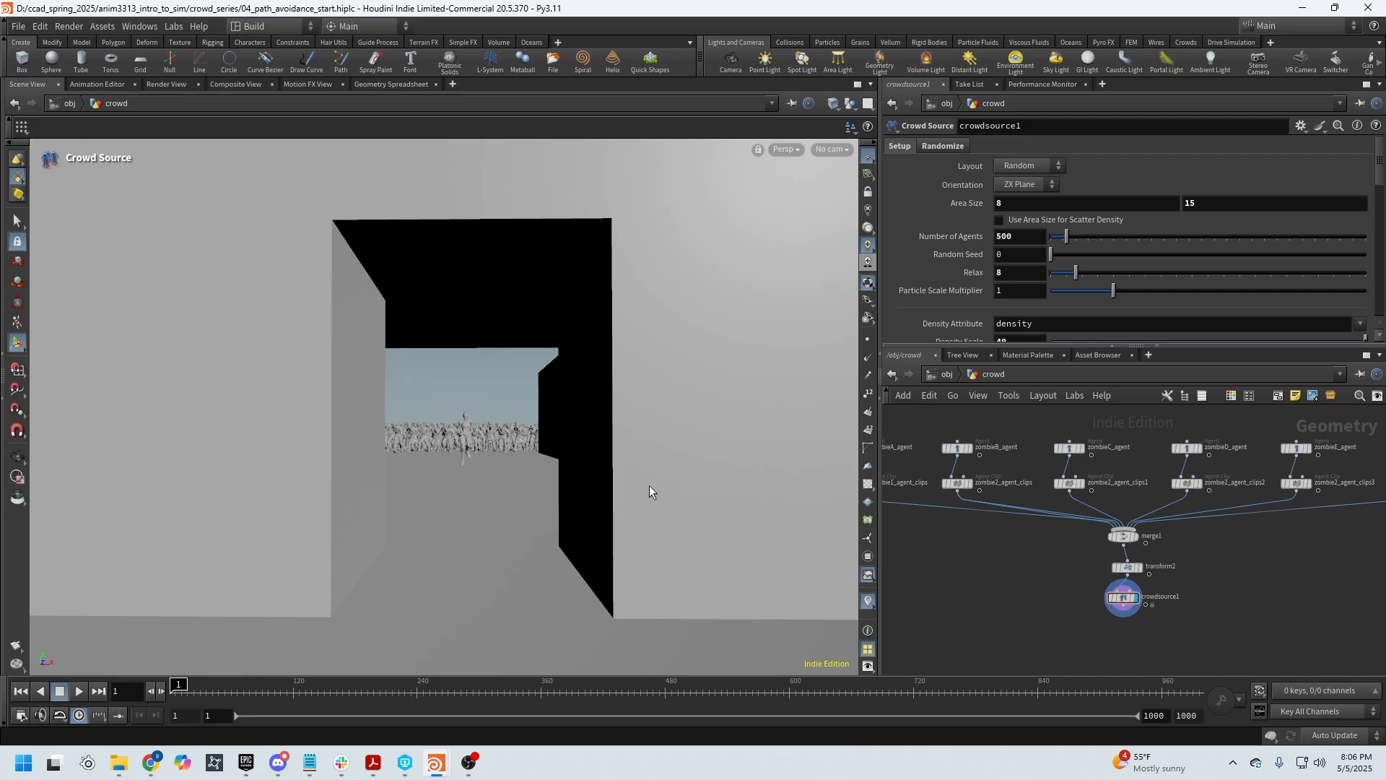
# Step: Examine the crowd's placement from above and at the passage's far entrance
pyautogui.keyDown('alt'); pyautogui.moveTo(603, 441); pyautogui.dragTo(278, 409, button='right'); pyautogui.keyUp('alt')
pyautogui.keyDown('alt'); pyautogui.moveTo(278, 409); pyautogui.dragTo(458, 455); pyautogui.keyUp('alt')
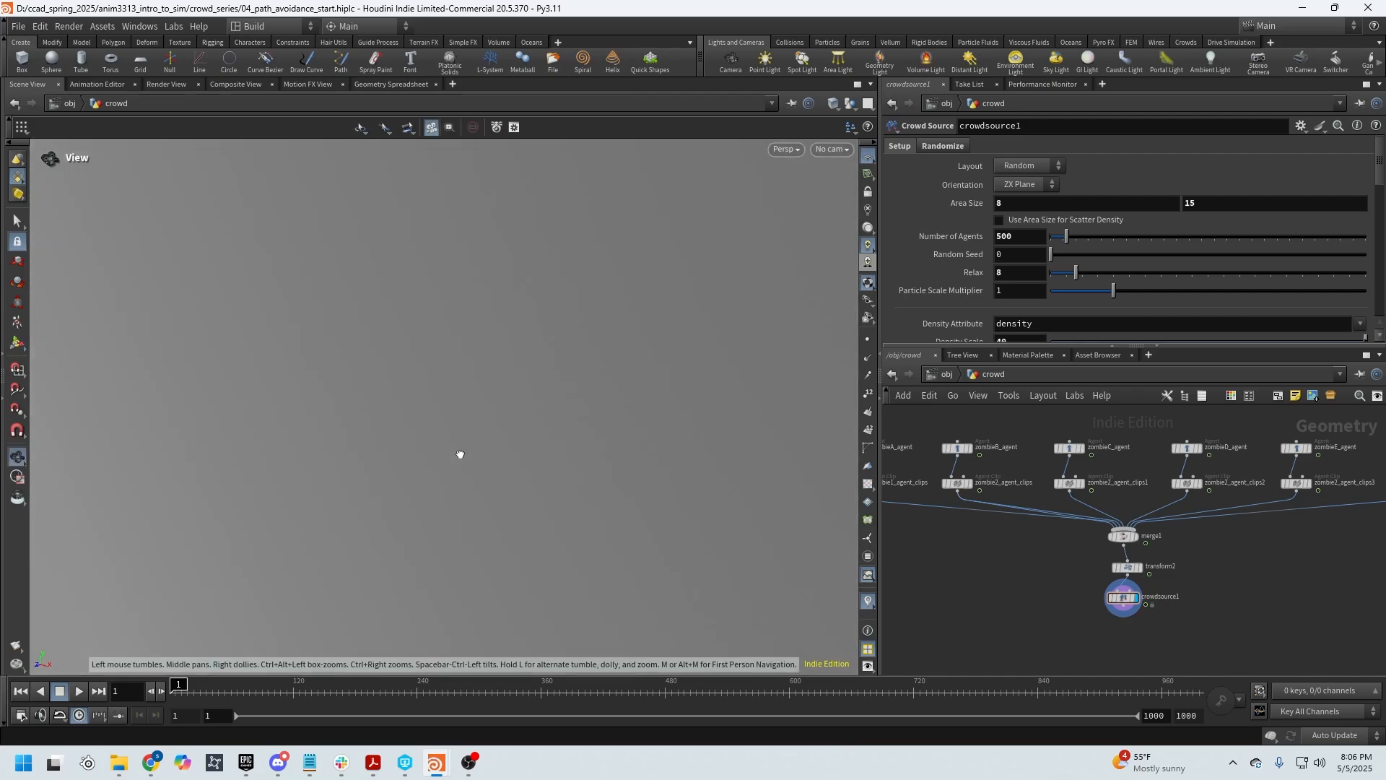
pyautogui.keyDown('alt'); pyautogui.moveTo(458, 455); pyautogui.dragTo(496, 433, button='right'); pyautogui.keyUp('alt')
pyautogui.moveTo(495, 433); pyautogui.dragTo(207, 405, button='middle')
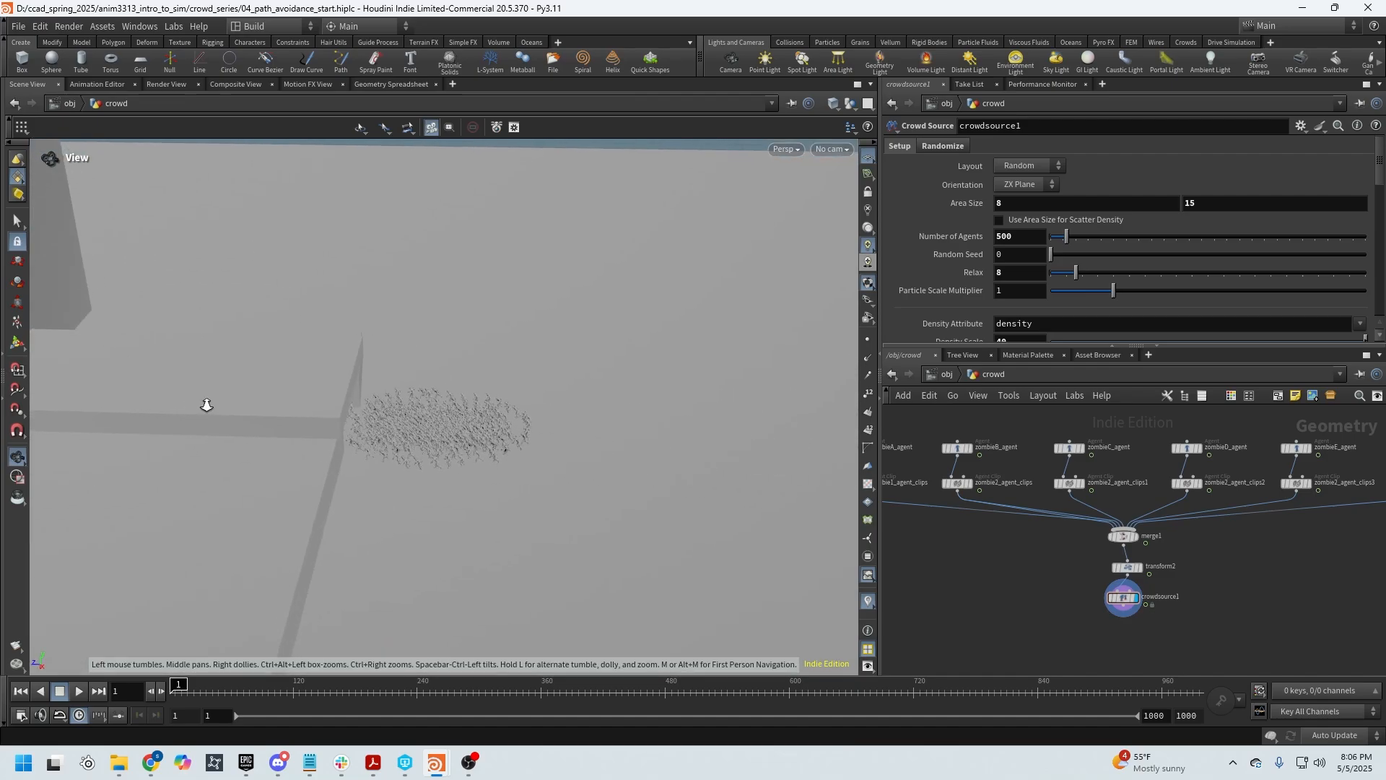
pyautogui.moveTo(207, 405); pyautogui.dragTo(699, 455, button='right')
pyautogui.moveTo(534, 428); pyautogui.dragTo(288, 423, button='middle')
pyautogui.moveTo(287, 422)
pyautogui.mouseDown()
pyautogui.moveTo(337, 452)
pyautogui.moveTo(409, 297)
pyautogui.moveTo(93, 330)
pyautogui.moveTo(304, 414)
pyautogui.mouseUp()
pyautogui.moveTo(304, 414); pyautogui.dragTo(449, 435, button='middle')
pyautogui.moveTo(450, 436); pyautogui.dragTo(3, 282)
pyautogui.press('Return')
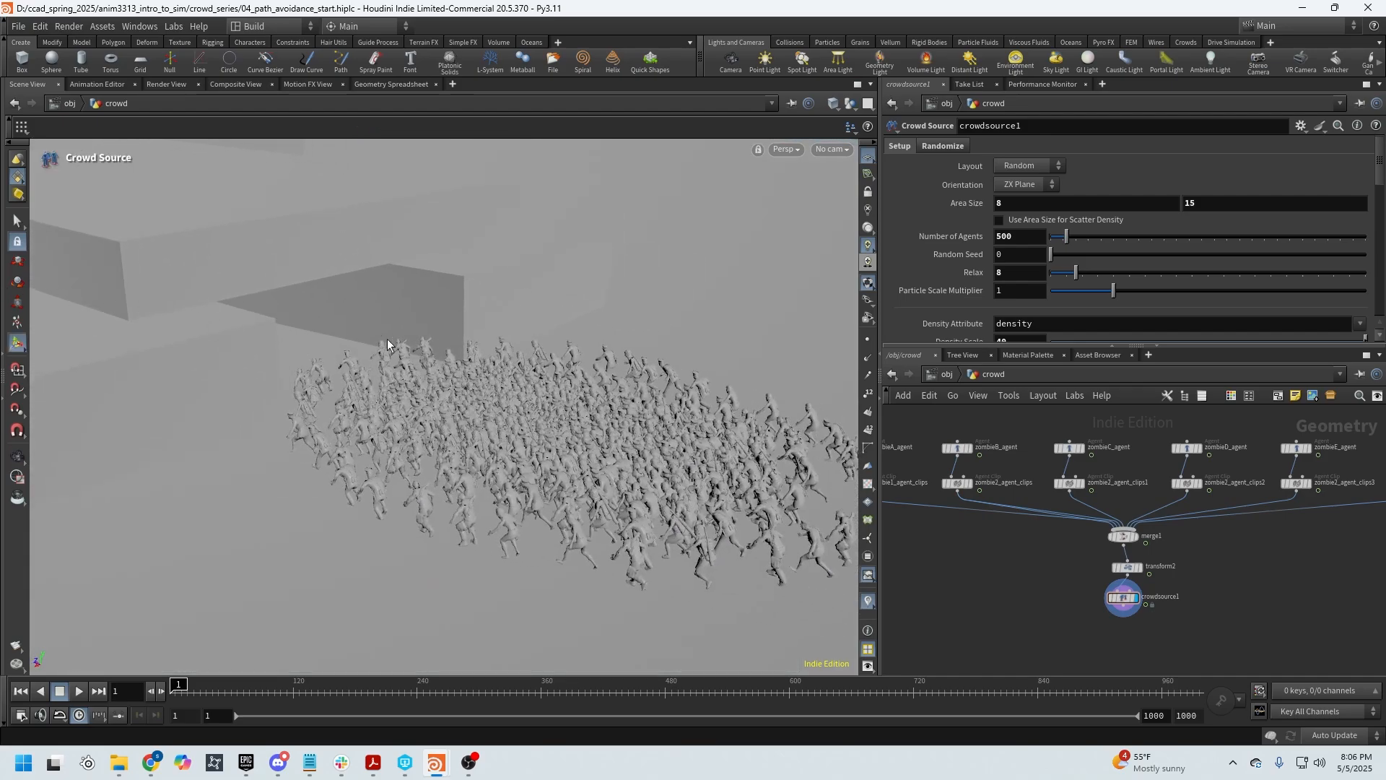
# Step: Display the output of the transform2 node and examine where the merged source agents stand relative to the building
pyautogui.click(1133, 567)
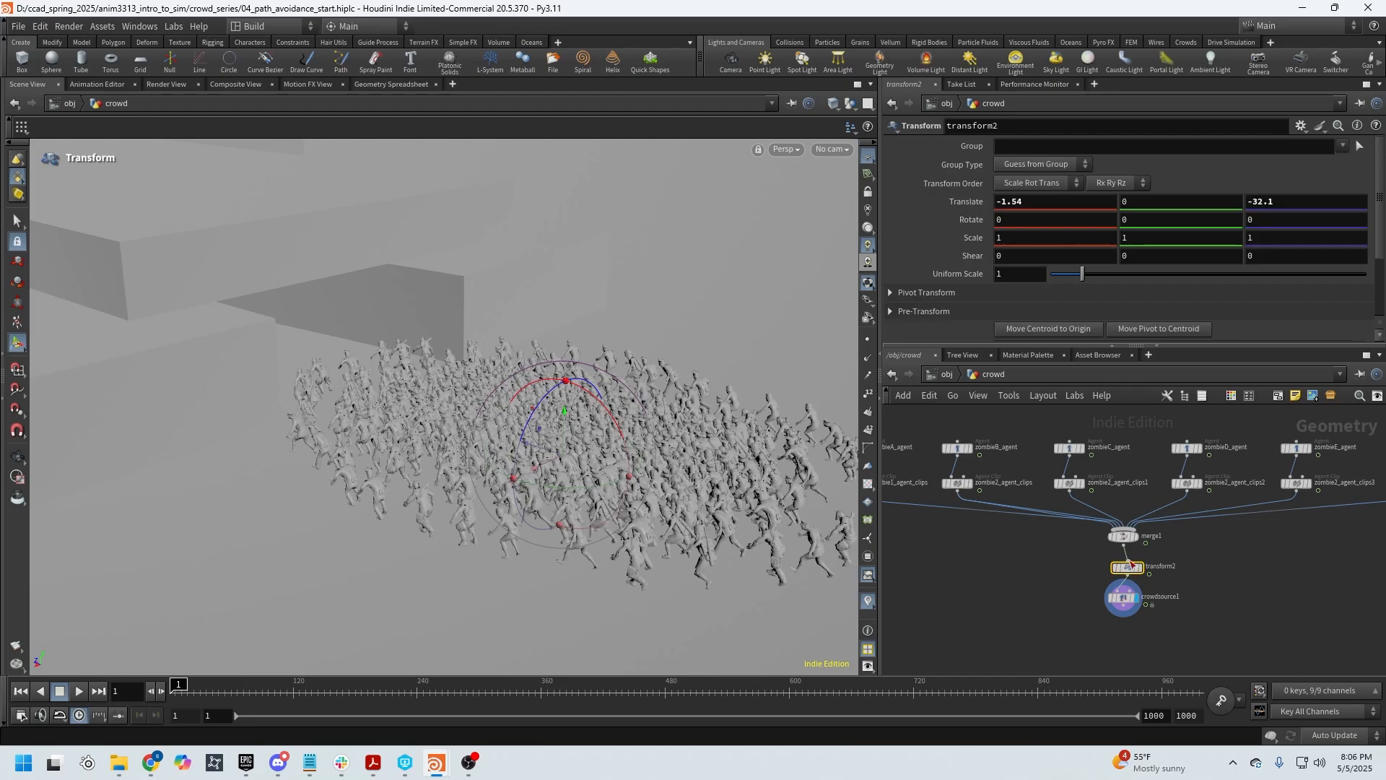
pyautogui.click(1142, 569)
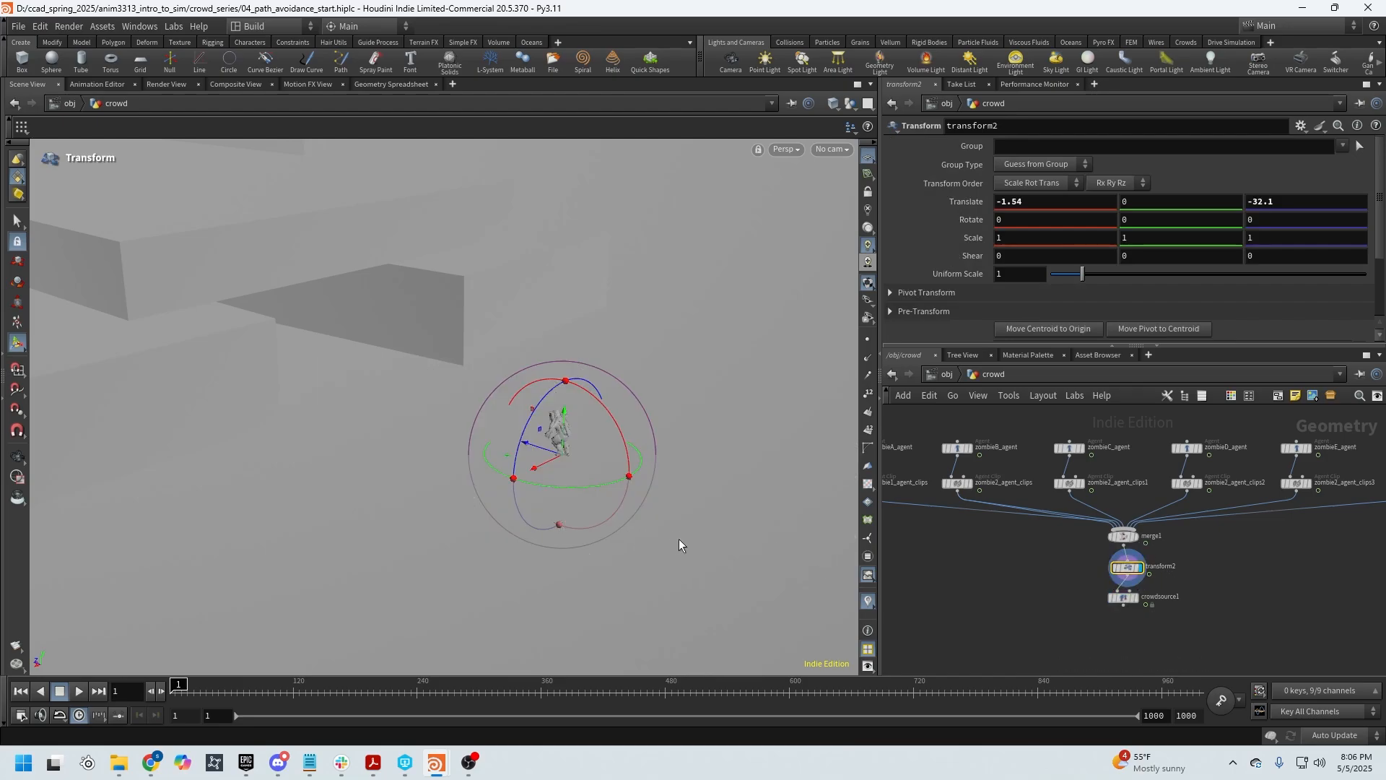
pyautogui.hotkey('space', 'g')
pyautogui.keyDown('alt'); pyautogui.moveTo(567, 514); pyautogui.dragTo(481, 513); pyautogui.keyUp('alt')
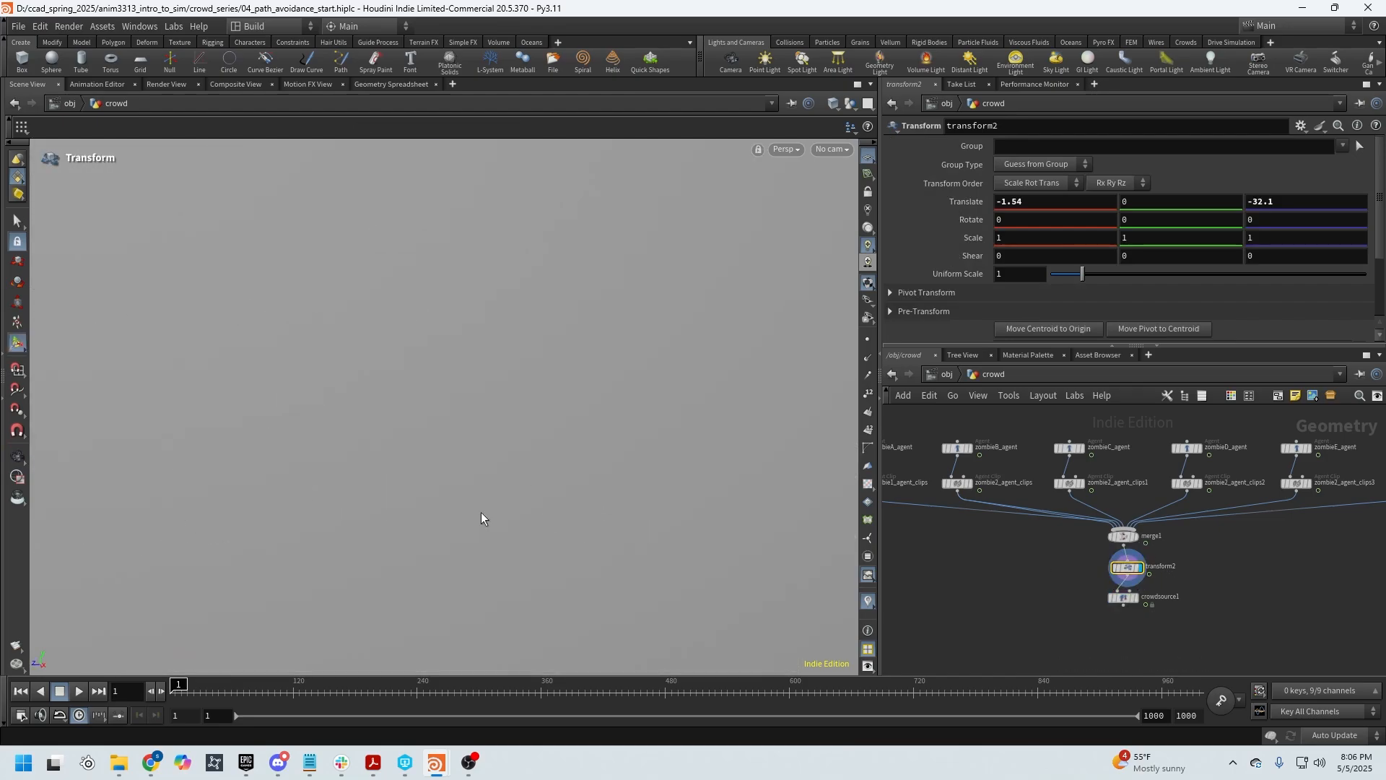
pyautogui.hotkey('space', 'g')
pyautogui.keyDown('alt'); pyautogui.moveTo(682, 547); pyautogui.dragTo(636, 525); pyautogui.keyUp('alt')
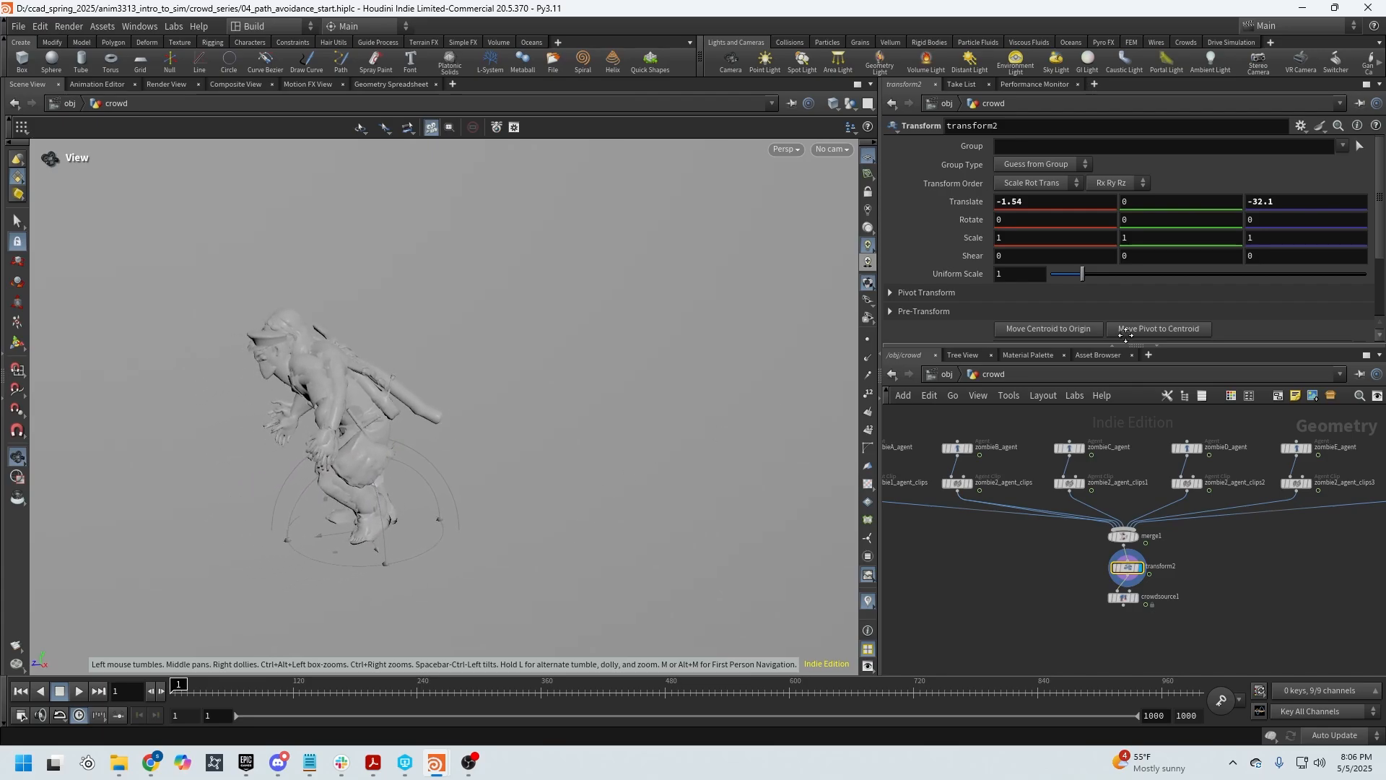
pyautogui.keyDown('alt'); pyautogui.moveTo(475, 479); pyautogui.dragTo(505, 470, button='middle'); pyautogui.keyUp('alt')
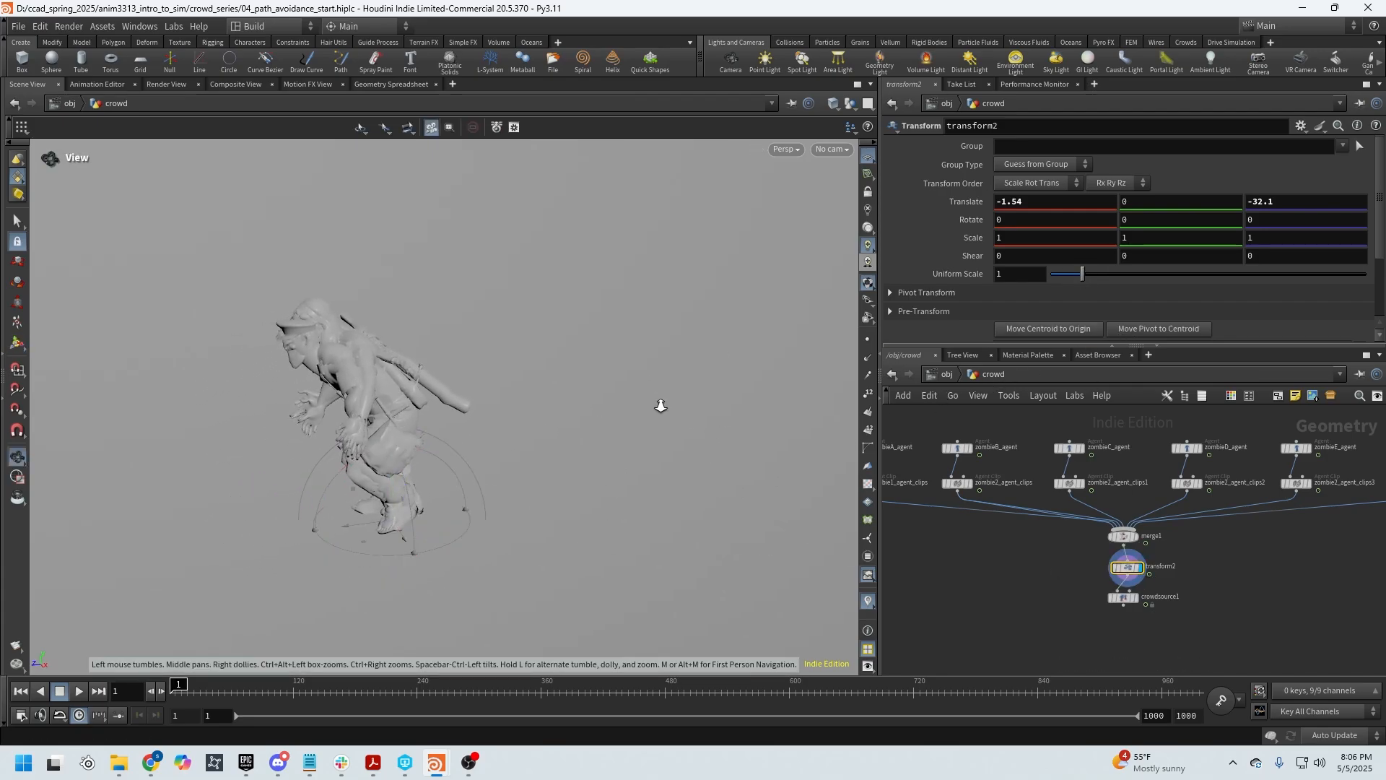
pyautogui.keyDown('alt'); pyautogui.moveTo(660, 406); pyautogui.dragTo(325, 415, button='right'); pyautogui.keyUp('alt')
pyautogui.keyDown('alt'); pyautogui.moveTo(618, 464); pyautogui.dragTo(198, 427, button='right'); pyautogui.keyUp('alt')
pyautogui.keyDown('alt'); pyautogui.moveTo(544, 526); pyautogui.dragTo(457, 533); pyautogui.keyUp('alt')
pyautogui.keyDown('alt'); pyautogui.moveTo(600, 539); pyautogui.dragTo(462, 487, button='right'); pyautogui.keyUp('alt')
pyautogui.keyDown('alt'); pyautogui.moveTo(462, 486); pyautogui.dragTo(207, 421, button='middle'); pyautogui.keyUp('alt')
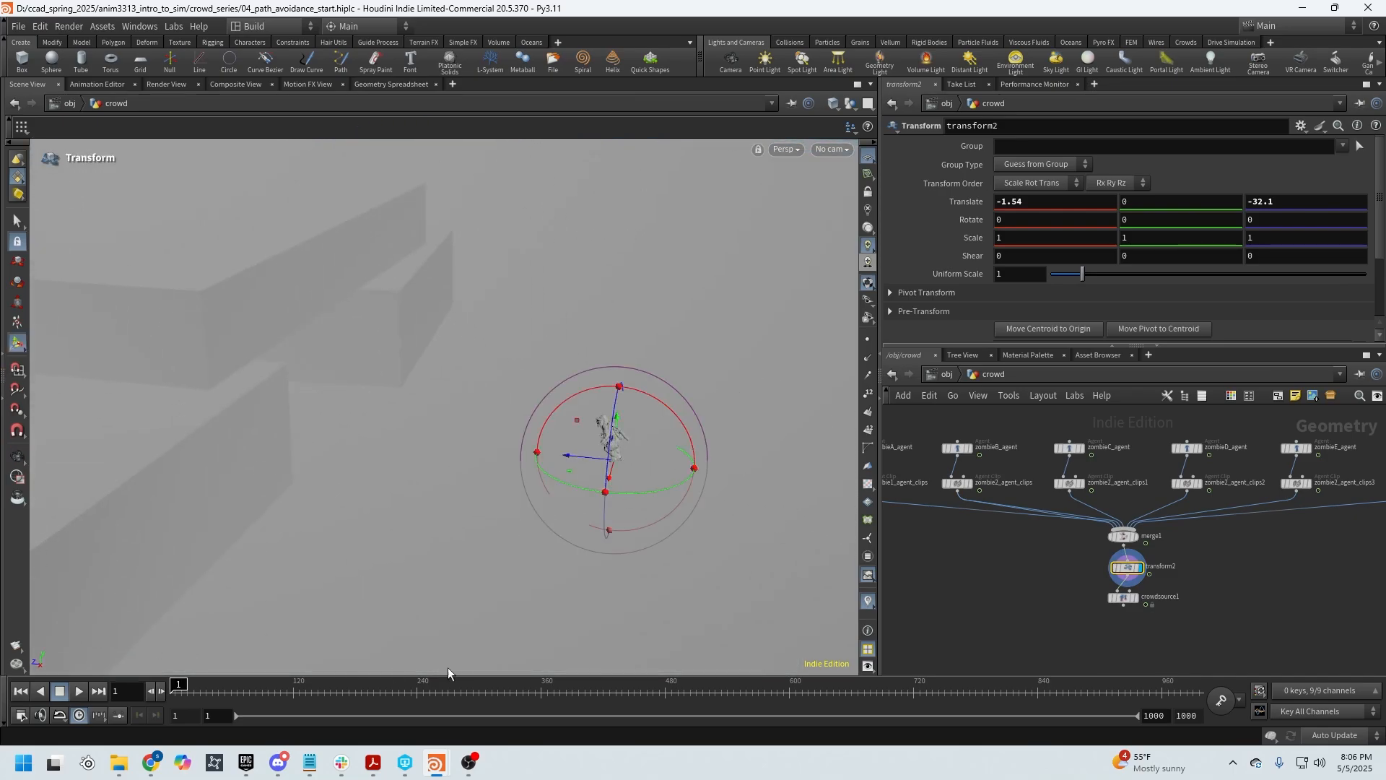
# Step: Display the crowdsource1 node again and show more of its parameters beside the crowd
pyautogui.click(1141, 601)
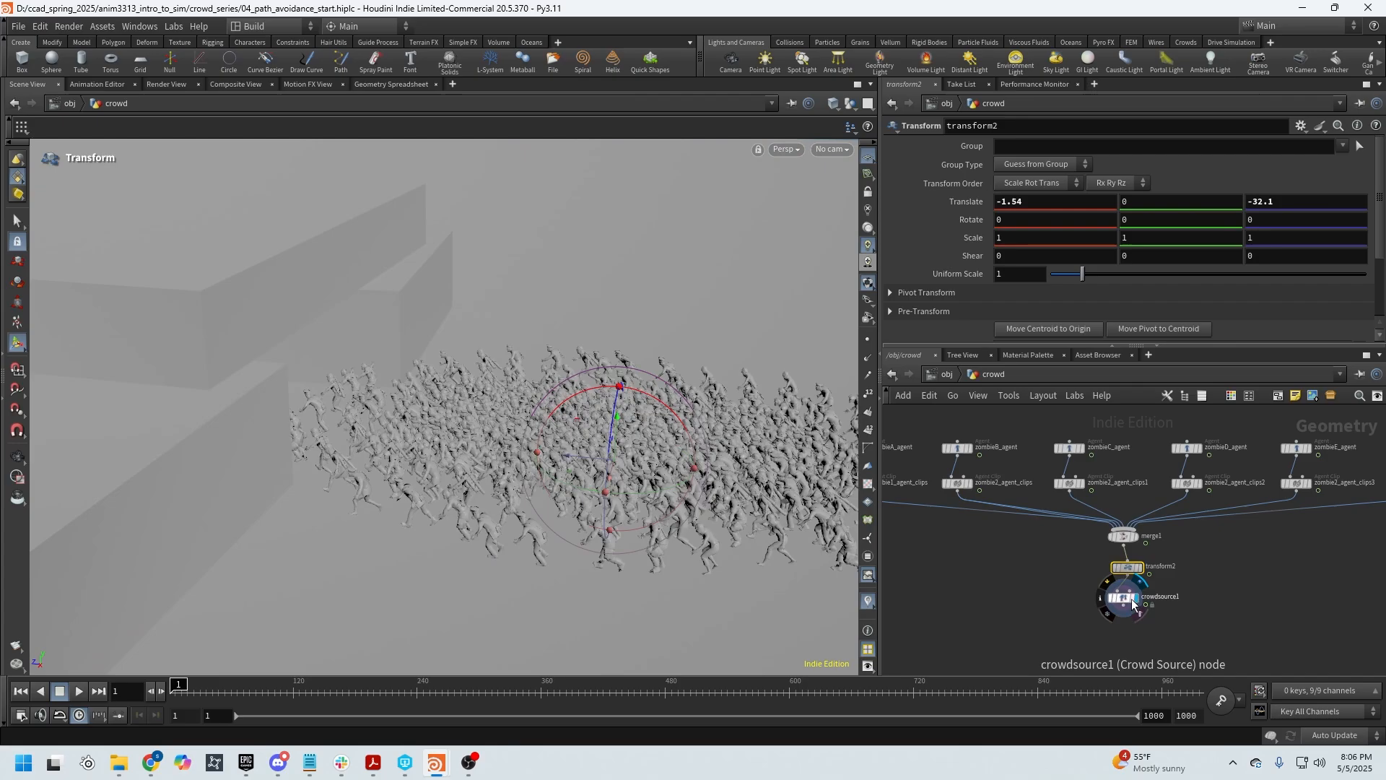
pyautogui.click(1130, 604)
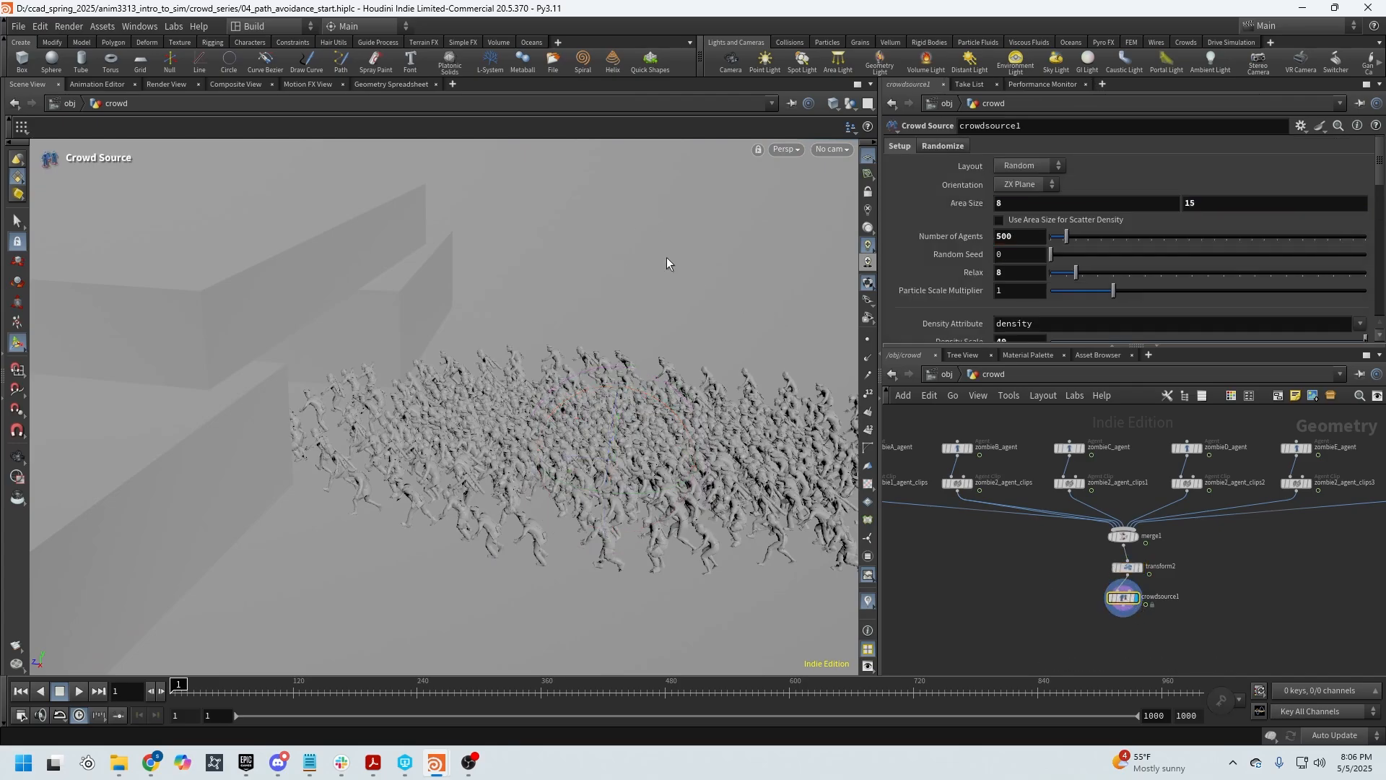
pyautogui.moveTo(706, 483); pyautogui.dragTo(731, 528)
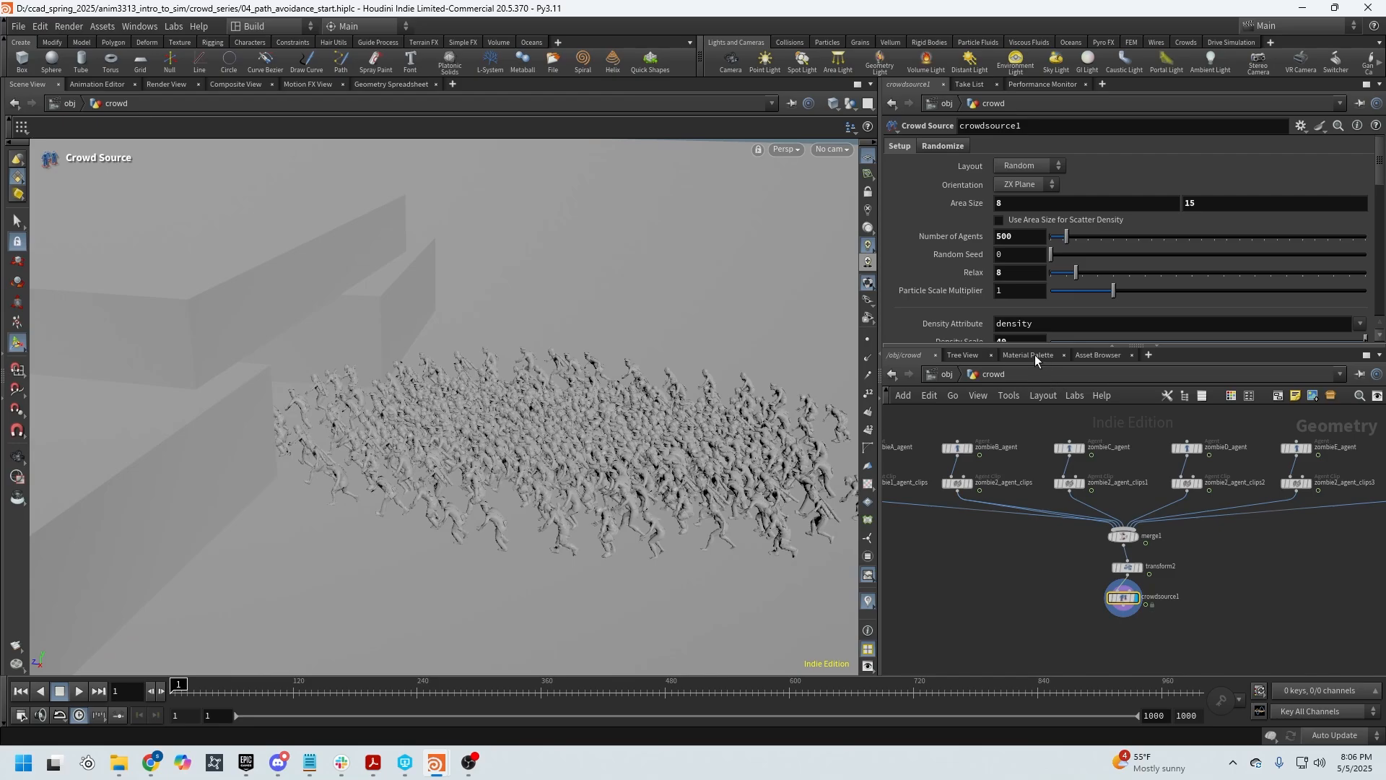
pyautogui.moveTo(1035, 346); pyautogui.dragTo(1048, 477)
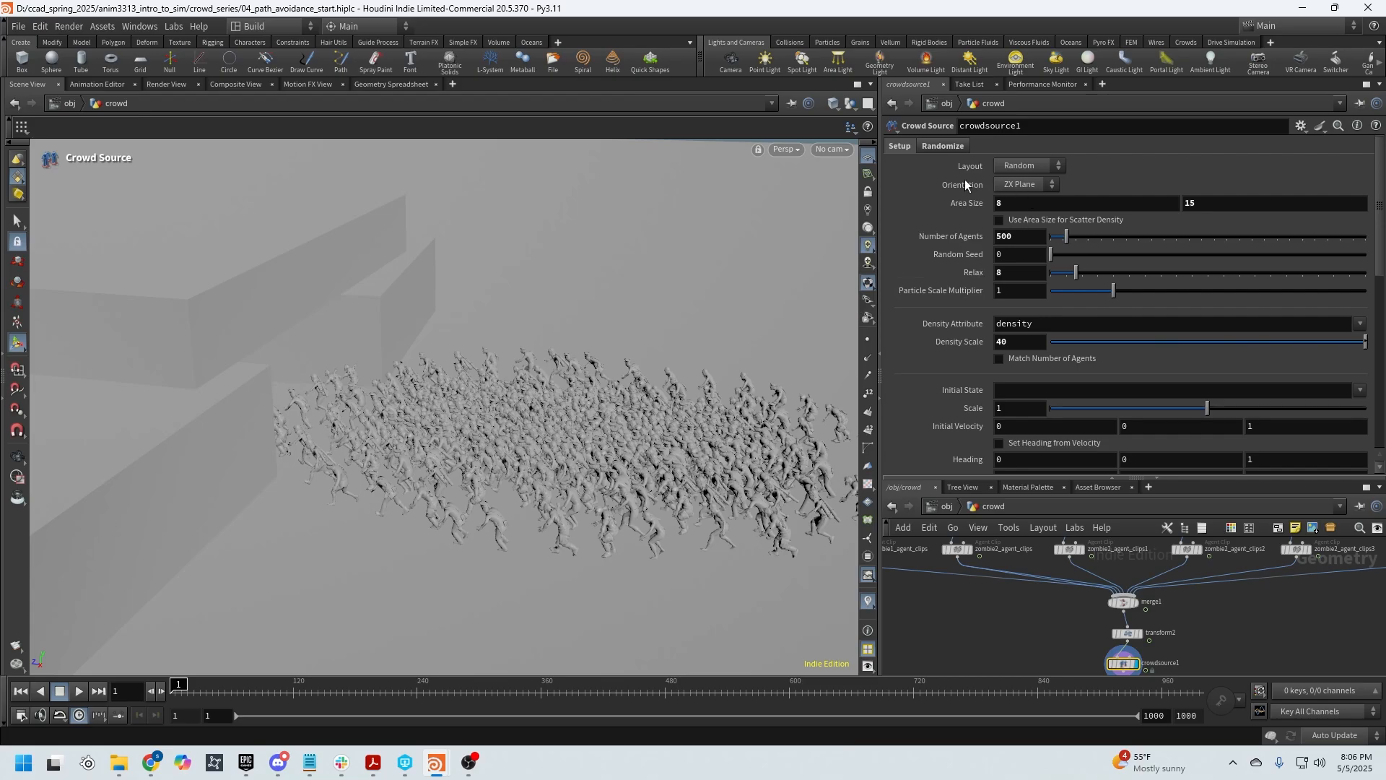
pyautogui.moveTo(618, 397); pyautogui.dragTo(386, 487)
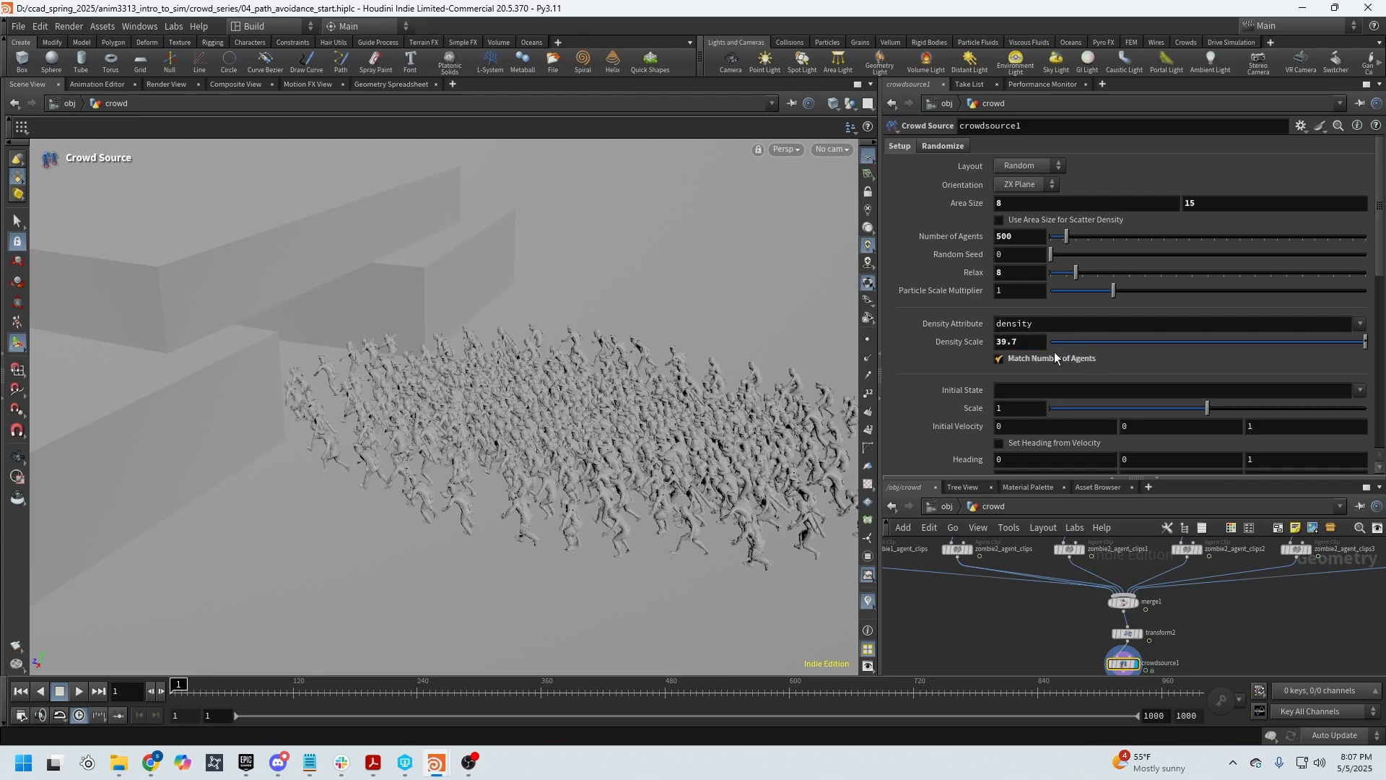
# Step: Try the Match Number of Agents option for the crowd source's density and undo the change
pyautogui.click(1031, 359)
pyautogui.hotkey('ctrl', 'z')
# Step: Give the node network more room and frame the merge1, transform2 and crowdsource1 nodes
pyautogui.moveTo(1382, 259)
pyautogui.mouseDown()
pyautogui.moveTo(1384, 426)
pyautogui.moveTo(1383, 259)
pyautogui.mouseUp()
pyautogui.moveTo(1297, 638); pyautogui.dragTo(1292, 581, button='middle')
pyautogui.moveTo(1216, 477); pyautogui.dragTo(1216, 302)
pyautogui.scroll(3, 1204, 464)
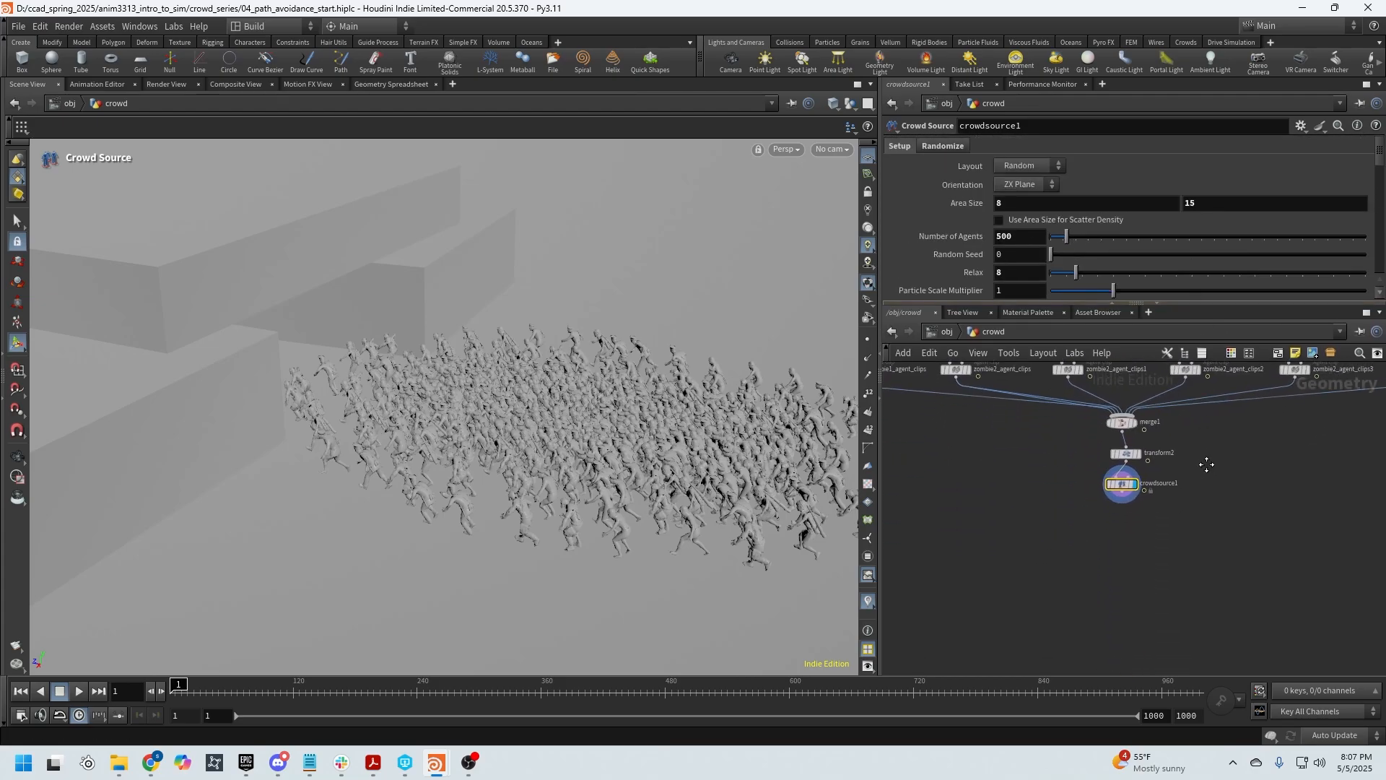
pyautogui.moveTo(1218, 488); pyautogui.dragTo(1266, 518, button='middle')
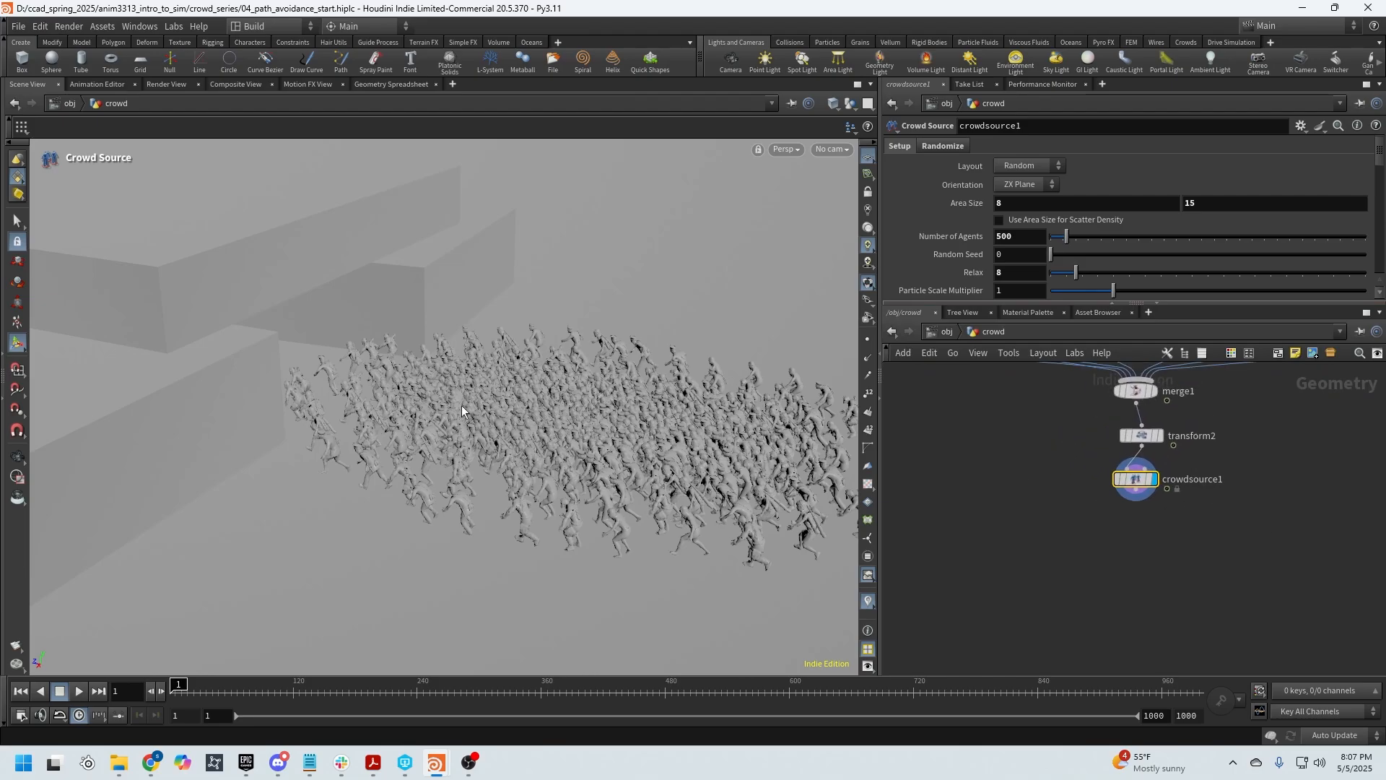
# Step: Play the crowd animation, examine how the agents run toward the passage, and stop playback
pyautogui.moveTo(445, 351); pyautogui.dragTo(545, 446)
pyautogui.moveTo(545, 446); pyautogui.dragTo(496, 433, button='middle')
pyautogui.click(80, 692)
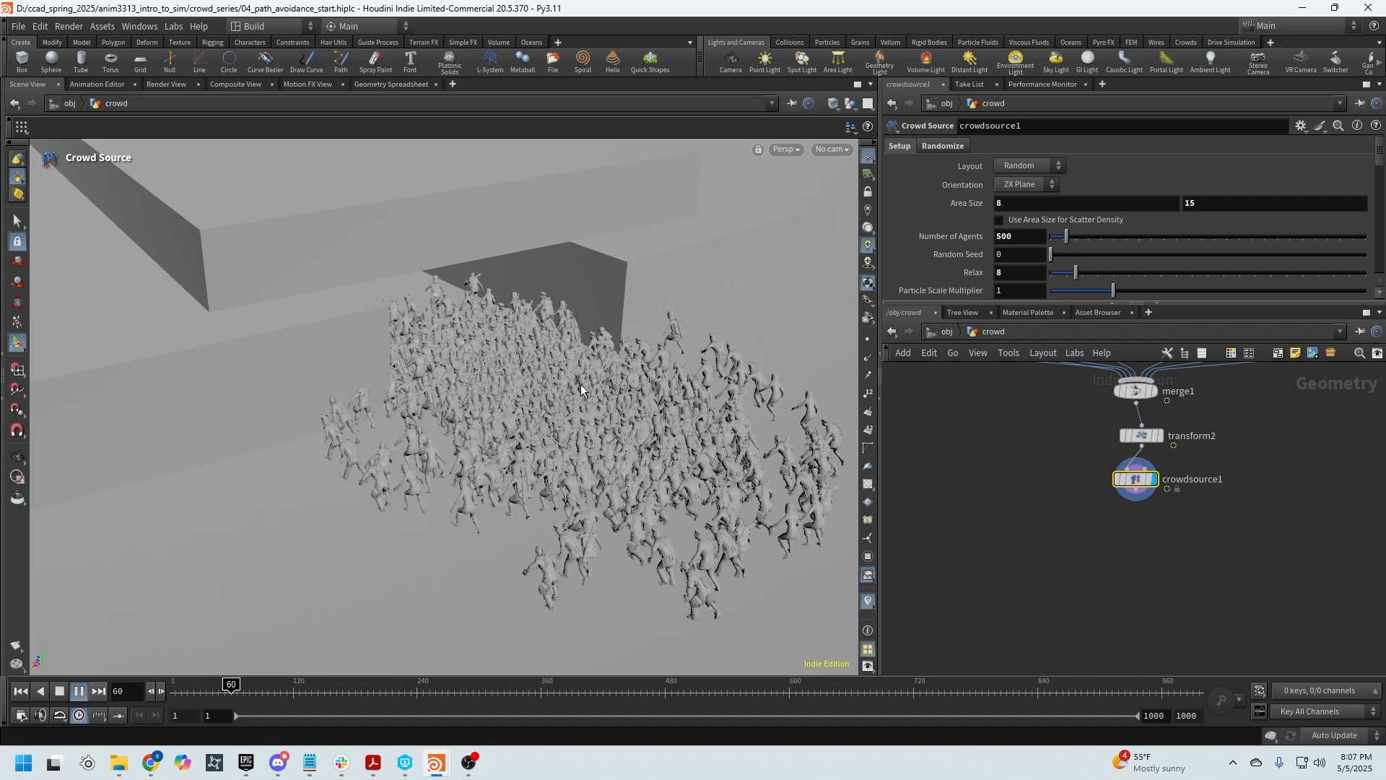
pyautogui.keyDown('alt'); pyautogui.moveTo(559, 467); pyautogui.dragTo(223, 272); pyautogui.keyUp('alt')
pyautogui.moveTo(410, 480); pyautogui.dragTo(302, 534, button='middle')
pyautogui.press('Return')
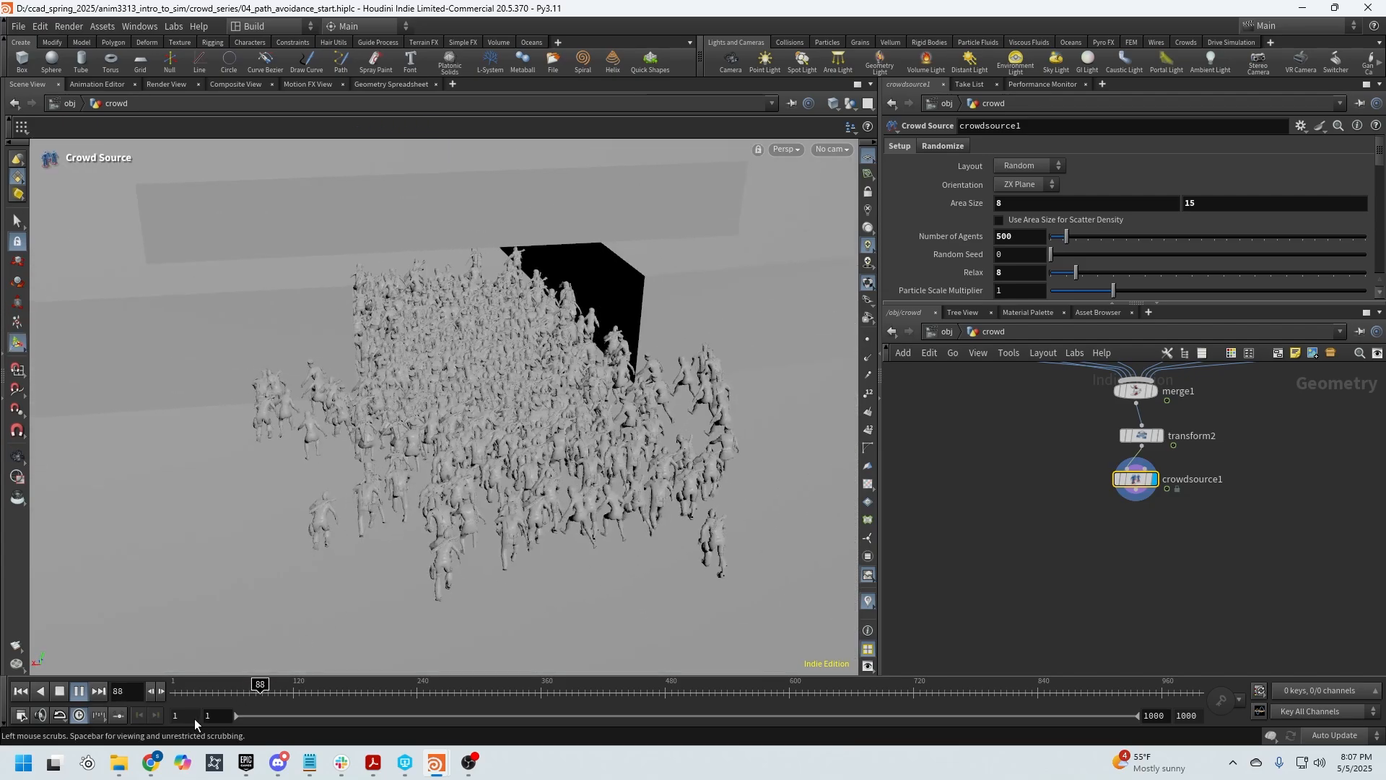
pyautogui.click(60, 691)
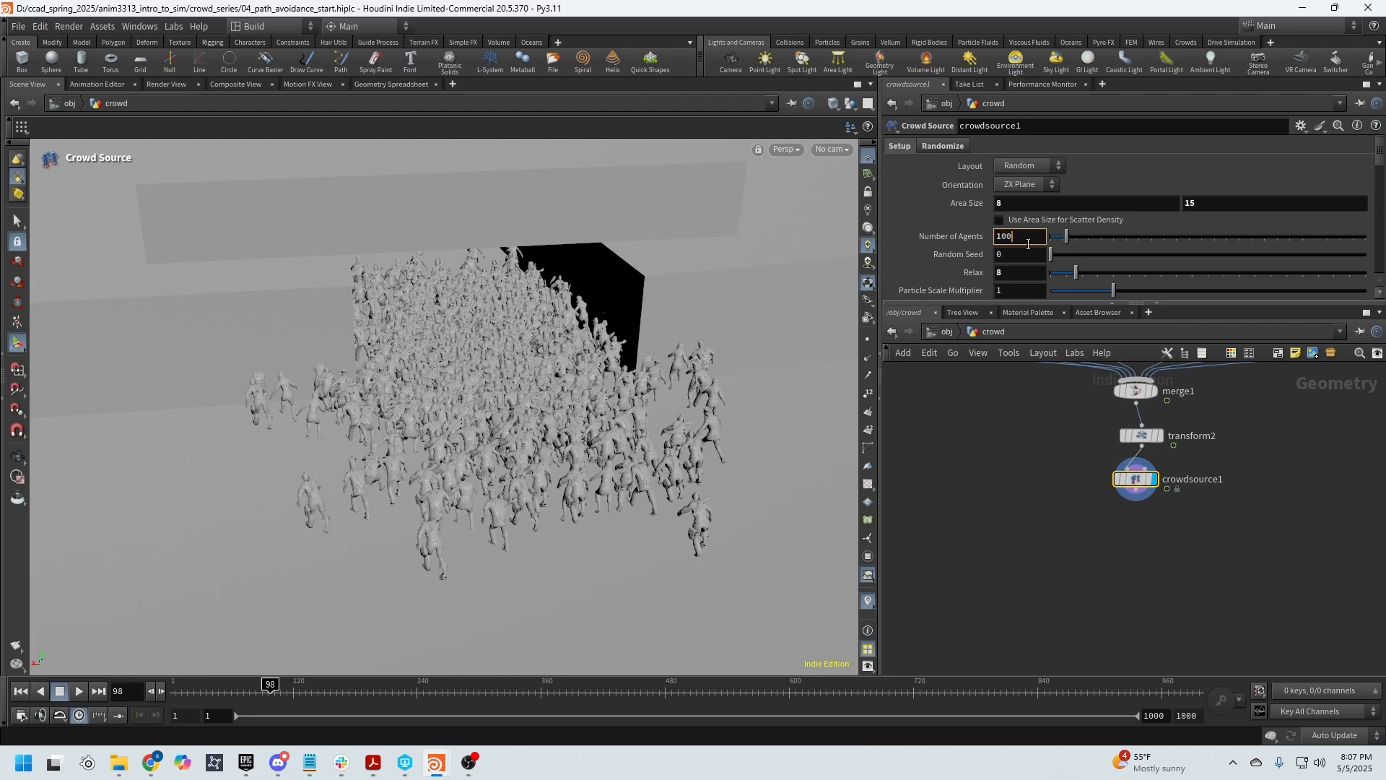
# Step: Set the crowd source's number of agents to 100 and play the animation of the reduced crowd
pyautogui.press('Return')
pyautogui.moveTo(643, 404); pyautogui.dragTo(513, 285)
pyautogui.click(78, 693)
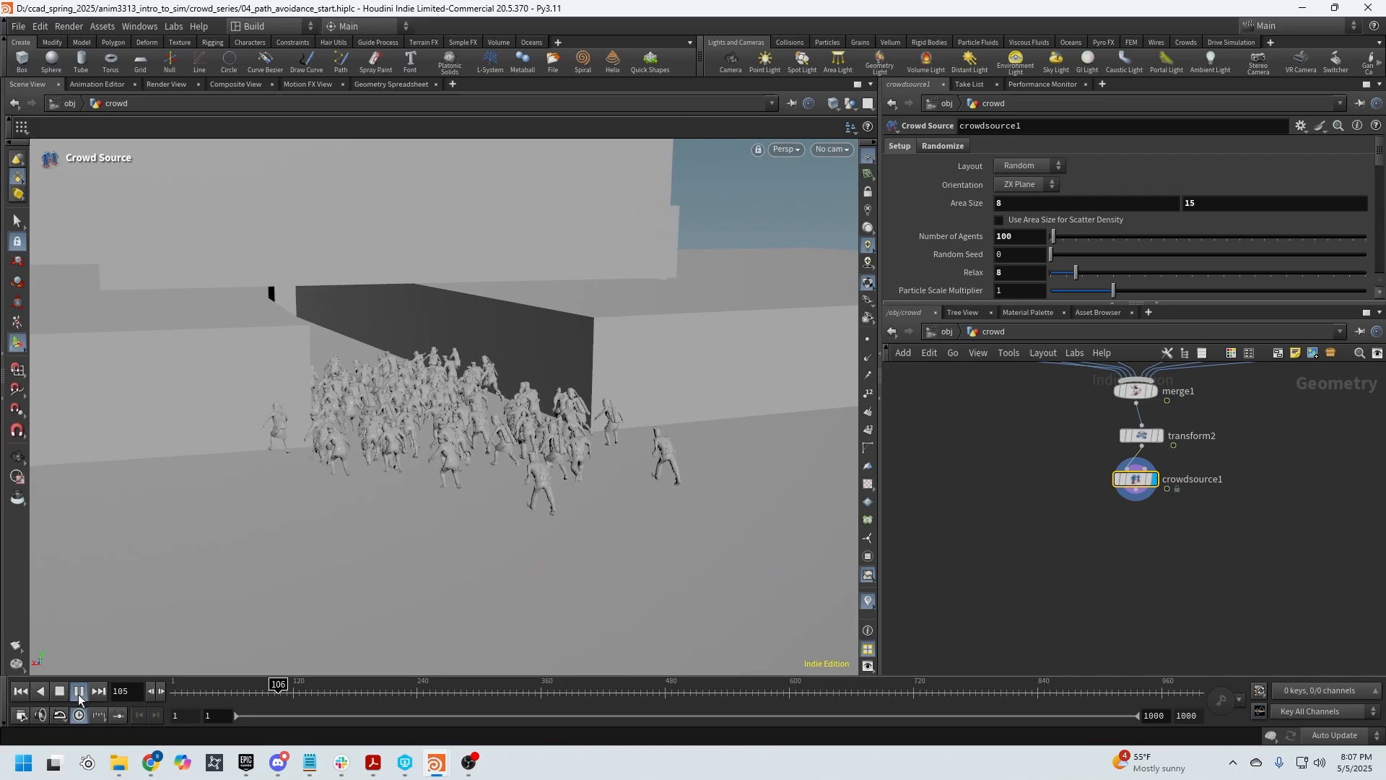
pyautogui.press('Escape')
pyautogui.moveTo(484, 554); pyautogui.dragTo(214, 477)
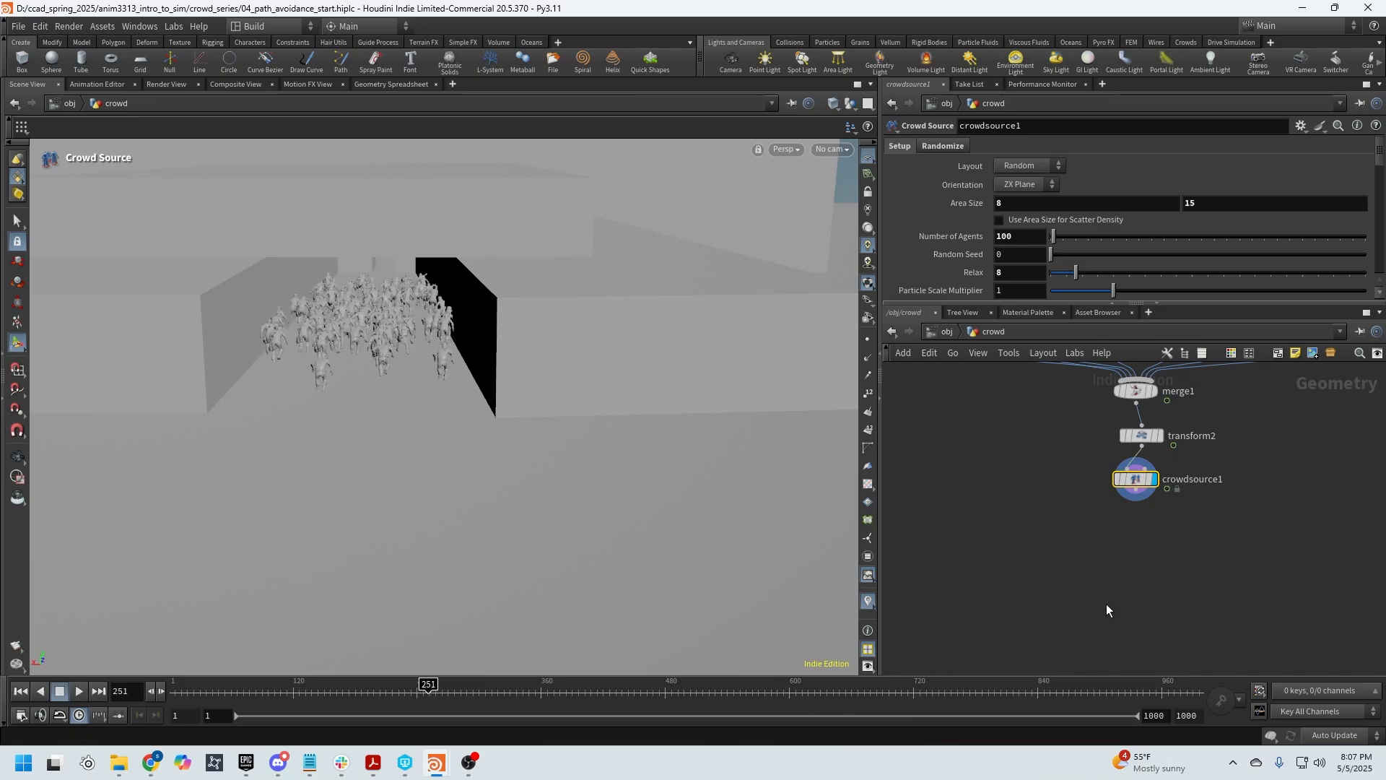
# Step: Add a Crowd MotionPath node below crowdsource1, connect it, and view the agents' motion paths through the passage
pyautogui.press('Tab')
pyautogui.write('cro')
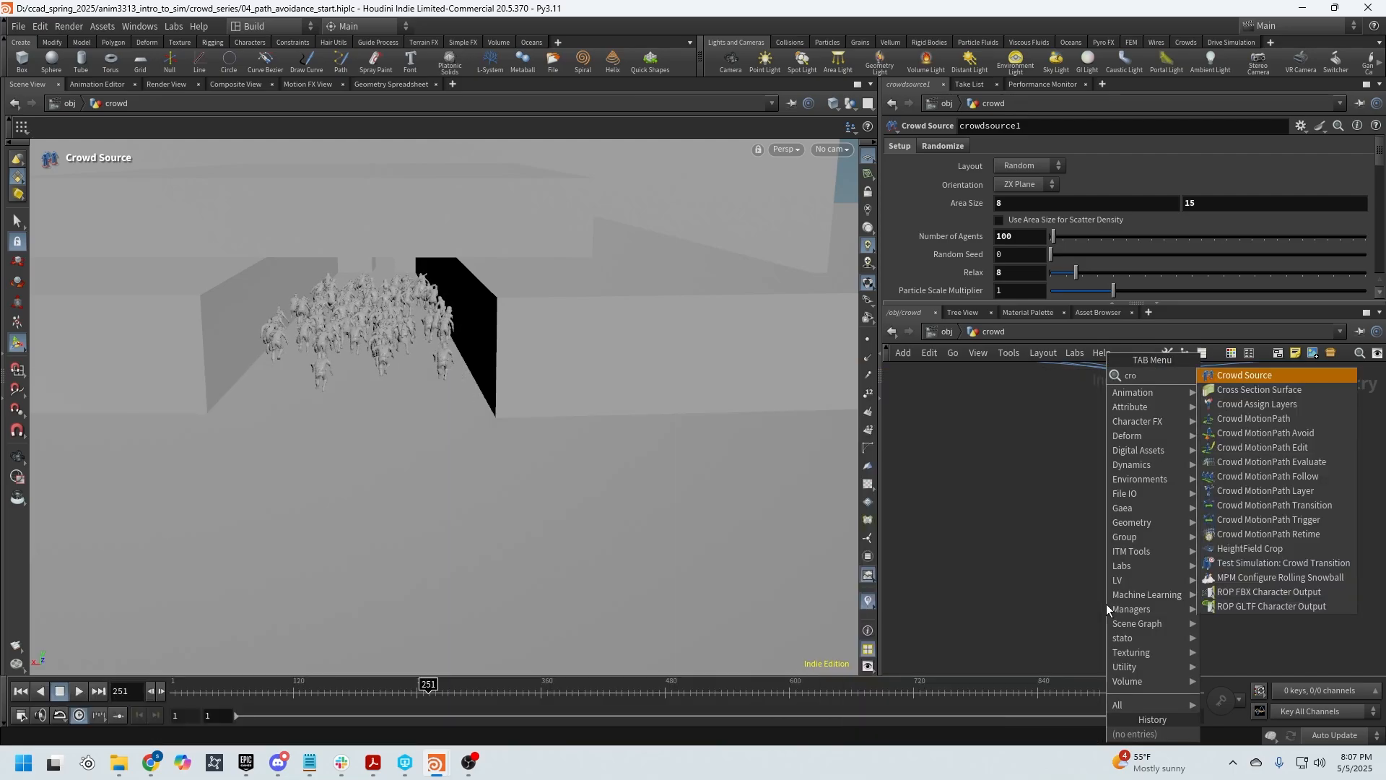
pyautogui.write('w')
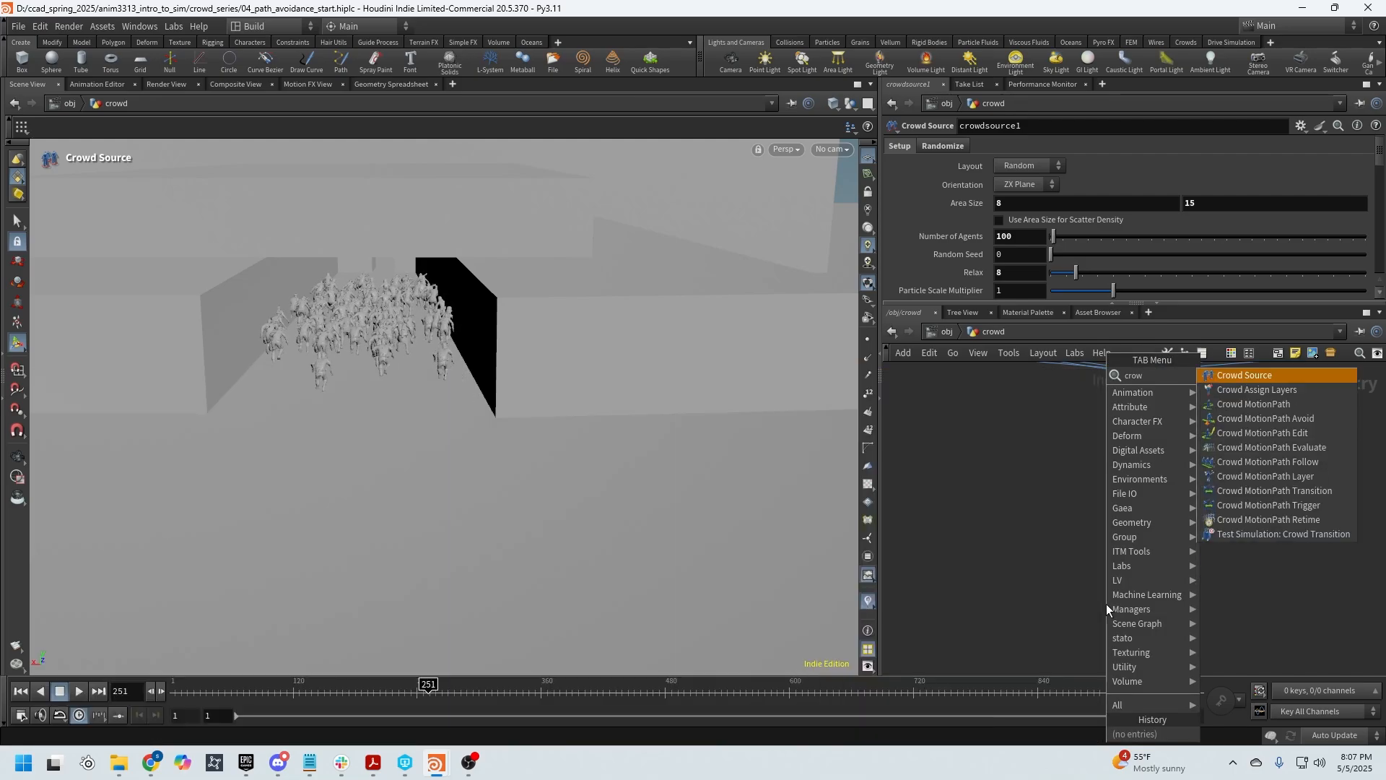
pyautogui.click(1253, 403)
pyautogui.click(1136, 556)
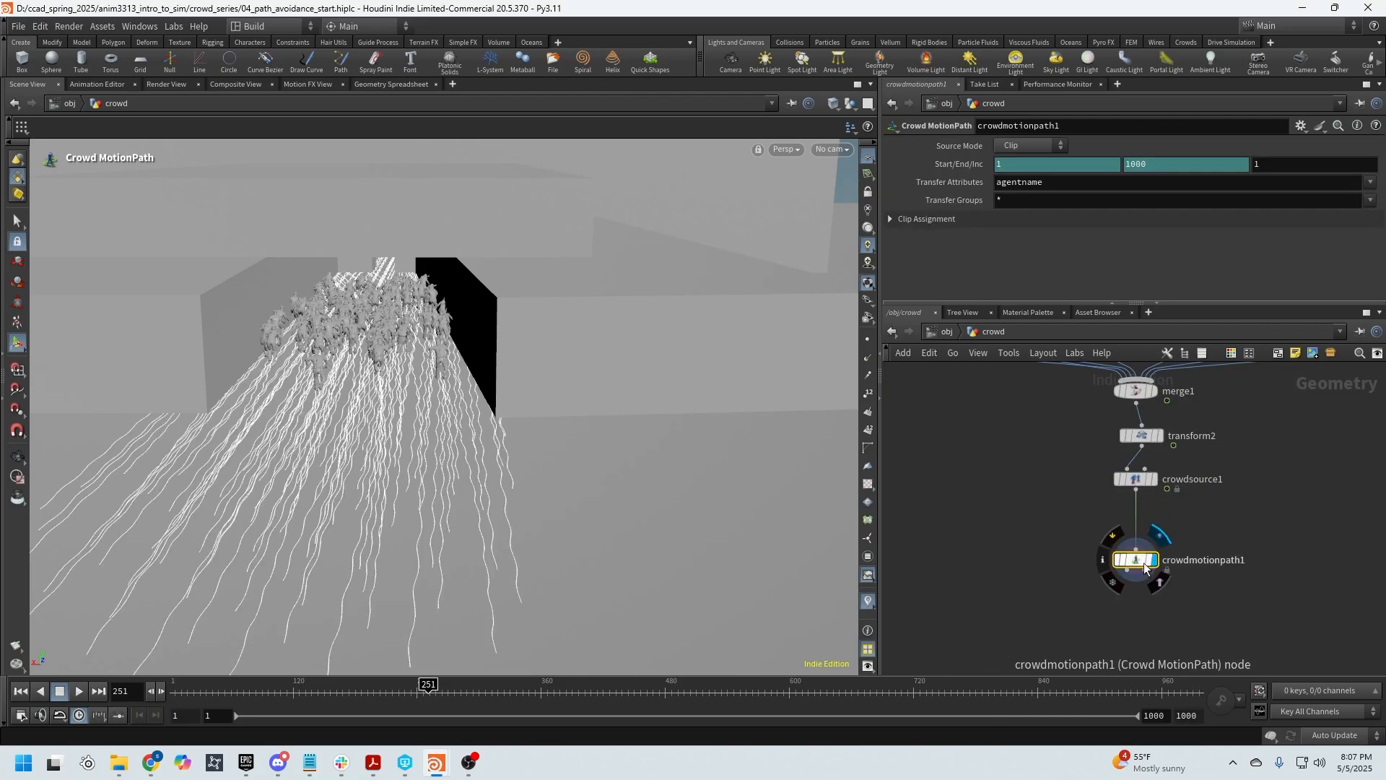
pyautogui.moveTo(1148, 561); pyautogui.dragTo(1144, 528)
pyautogui.keyDown('alt'); pyautogui.moveTo(292, 408); pyautogui.dragTo(541, 394); pyautogui.keyUp('alt')
pyautogui.keyDown('alt'); pyautogui.moveTo(563, 394); pyautogui.dragTo(704, 427, button='right'); pyautogui.keyUp('alt')
pyautogui.keyDown('alt'); pyautogui.moveTo(704, 427); pyautogui.dragTo(554, 442, button='middle'); pyautogui.keyUp('alt')
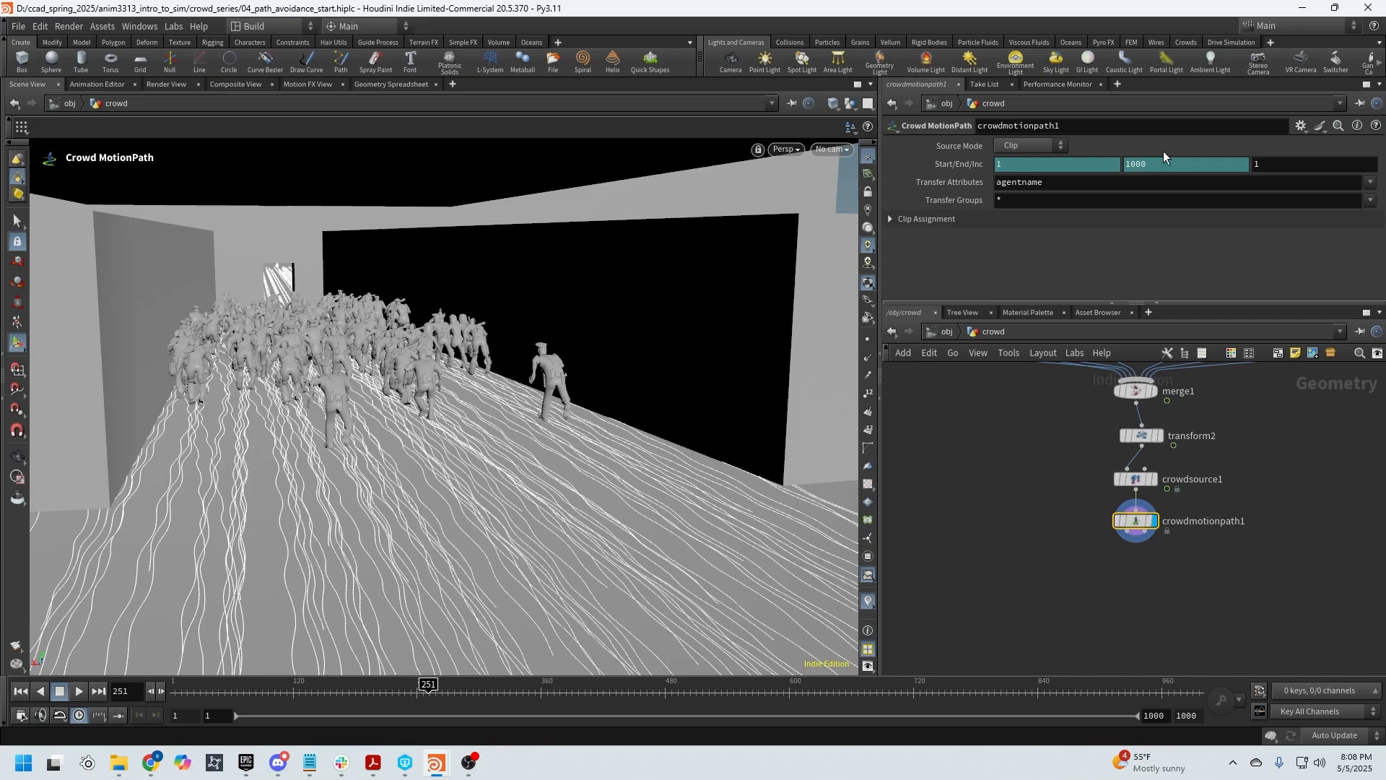
# Step: Add a Crowd MotionPath Avoid node and feed it the Motion Paths output of crowdmotionpath1
pyautogui.press('Tab')
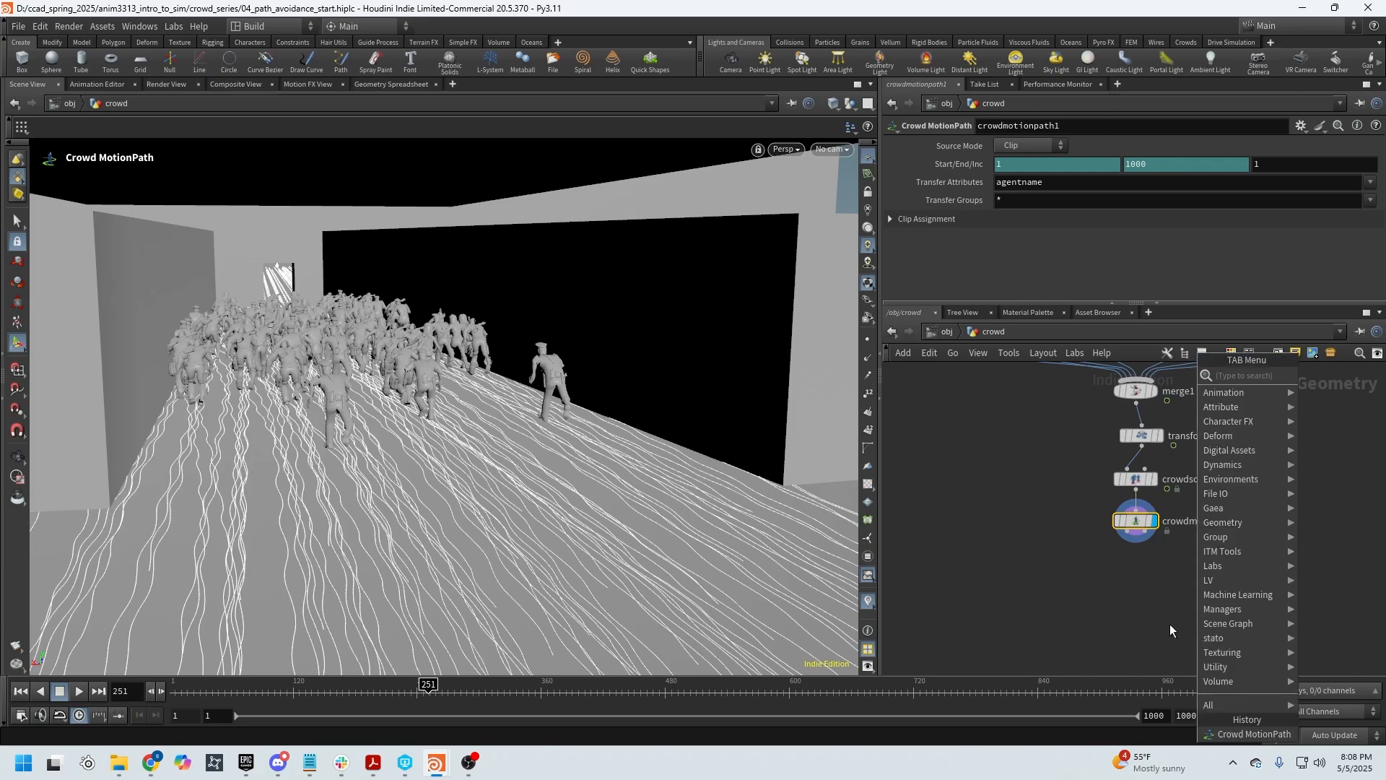
pyautogui.click(1132, 613)
pyautogui.press('Tab')
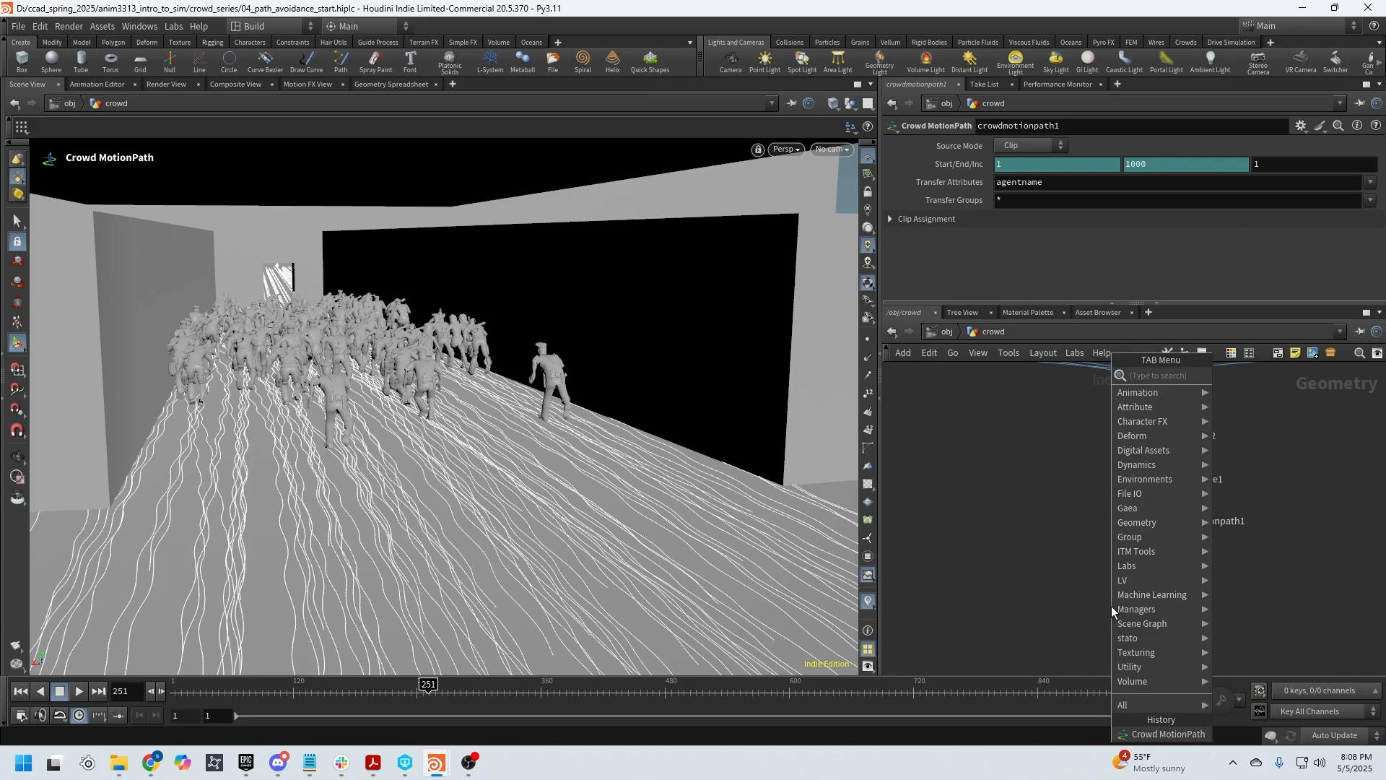
pyautogui.write('crow')
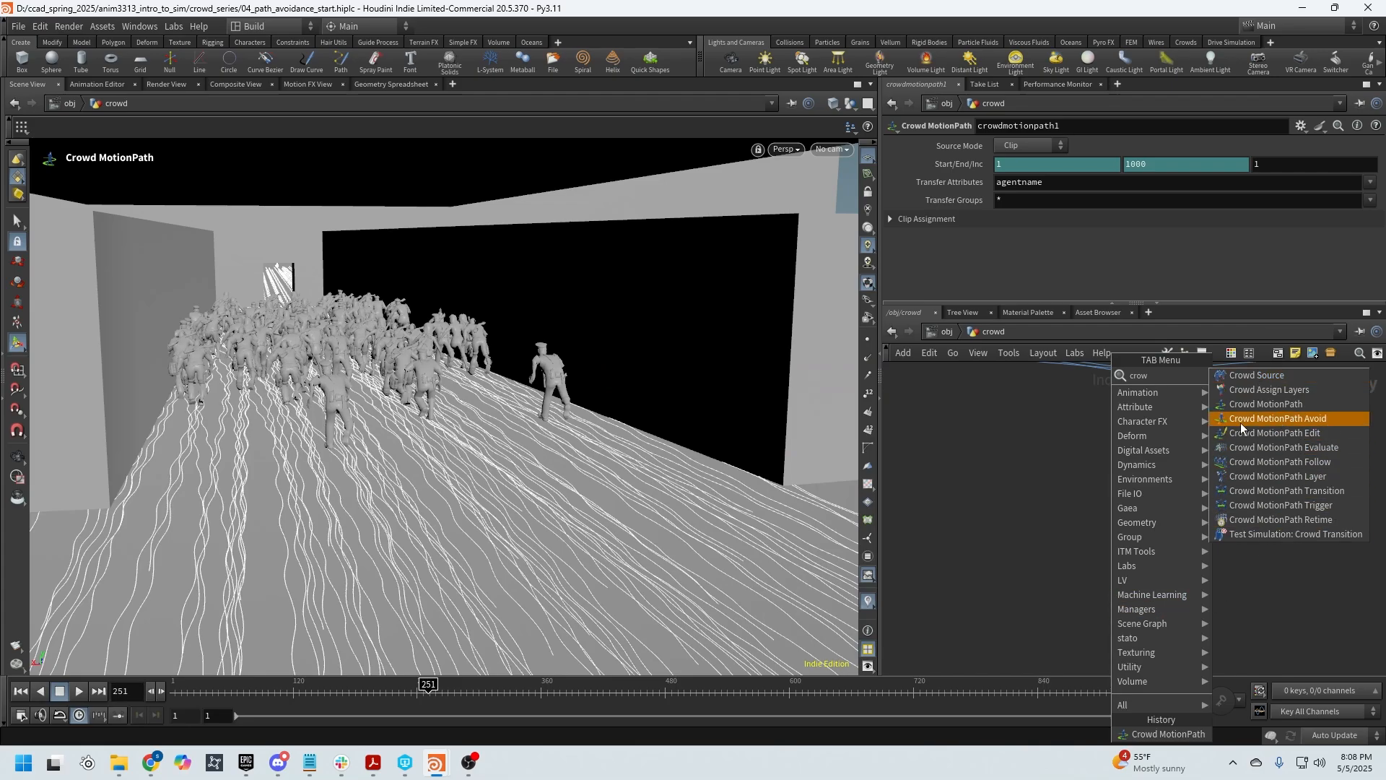
pyautogui.click(1282, 422)
pyautogui.click(1131, 602)
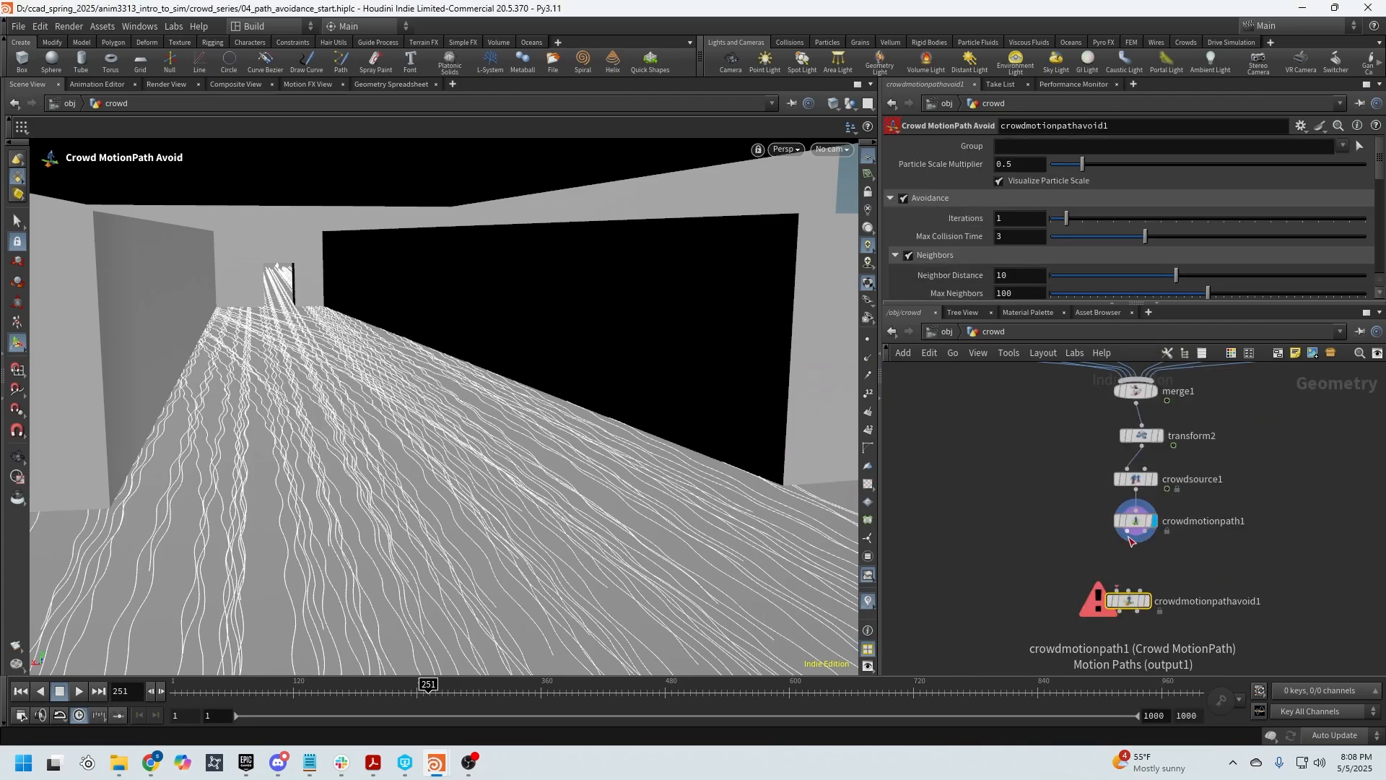
pyautogui.moveTo(1131, 540)
pyautogui.mouseDown()
pyautogui.moveTo(1115, 589)
pyautogui.moveTo(1146, 580)
pyautogui.mouseUp()
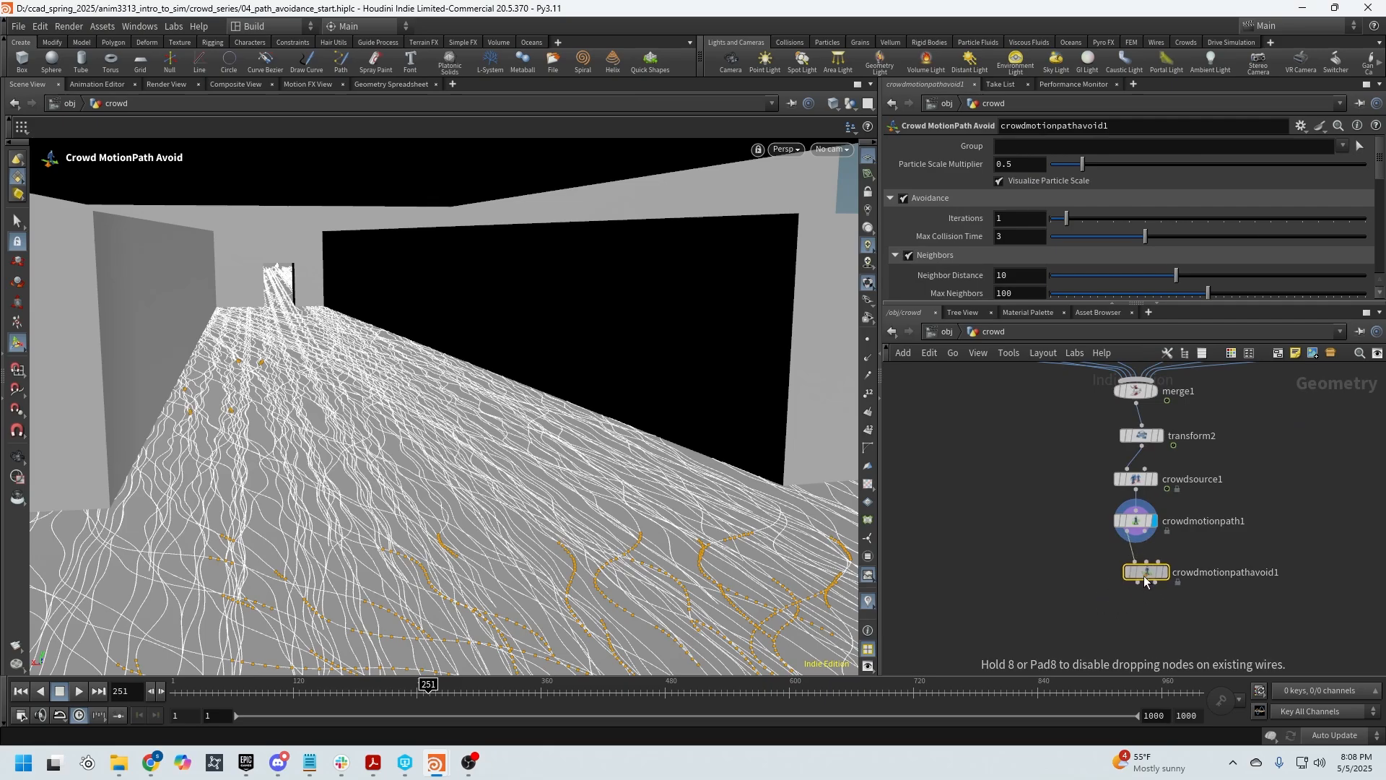
pyautogui.moveTo(1270, 554); pyautogui.dragTo(1220, 563, button='middle')
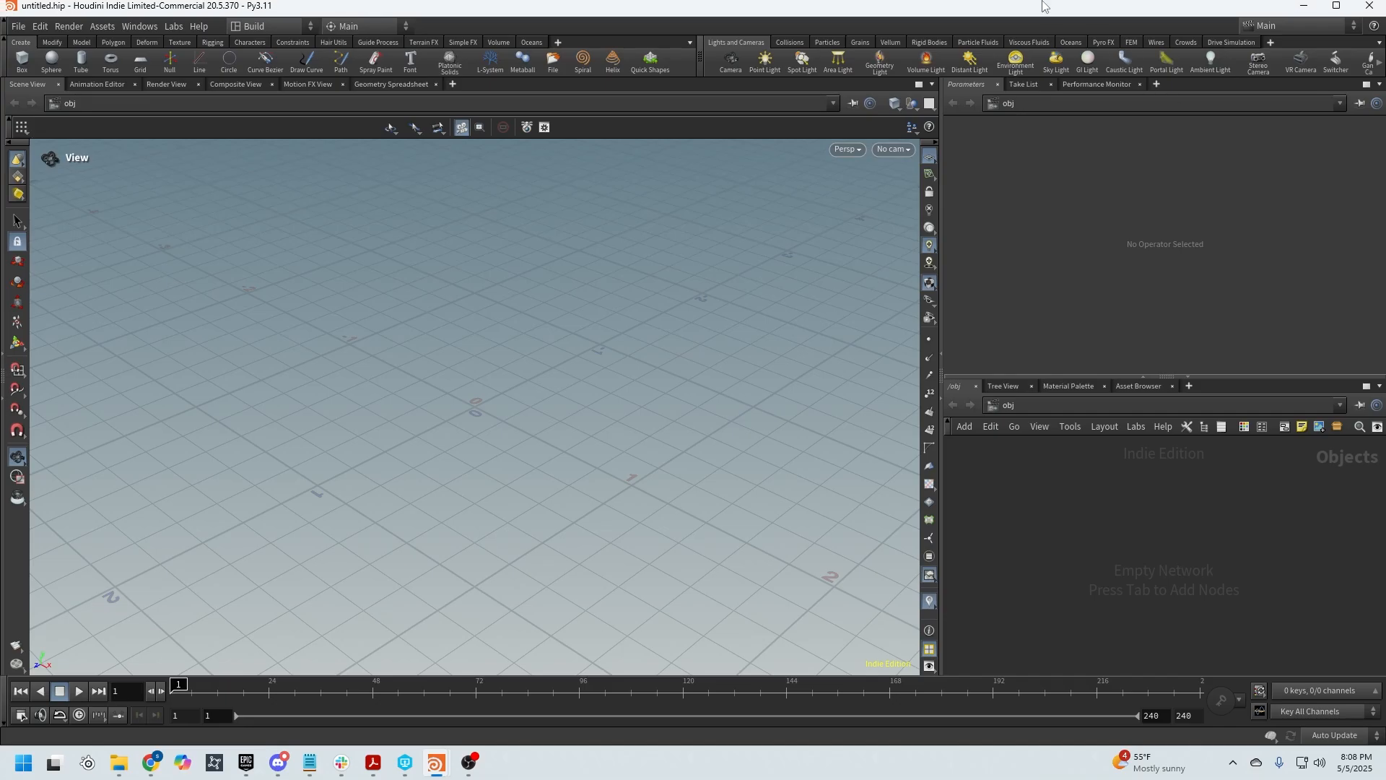
# Step: Examine the highlighted sections of the crowd's motion paths from several angles around the passage entrance
pyautogui.moveTo(771, 10); pyautogui.dragTo(1385, 61)
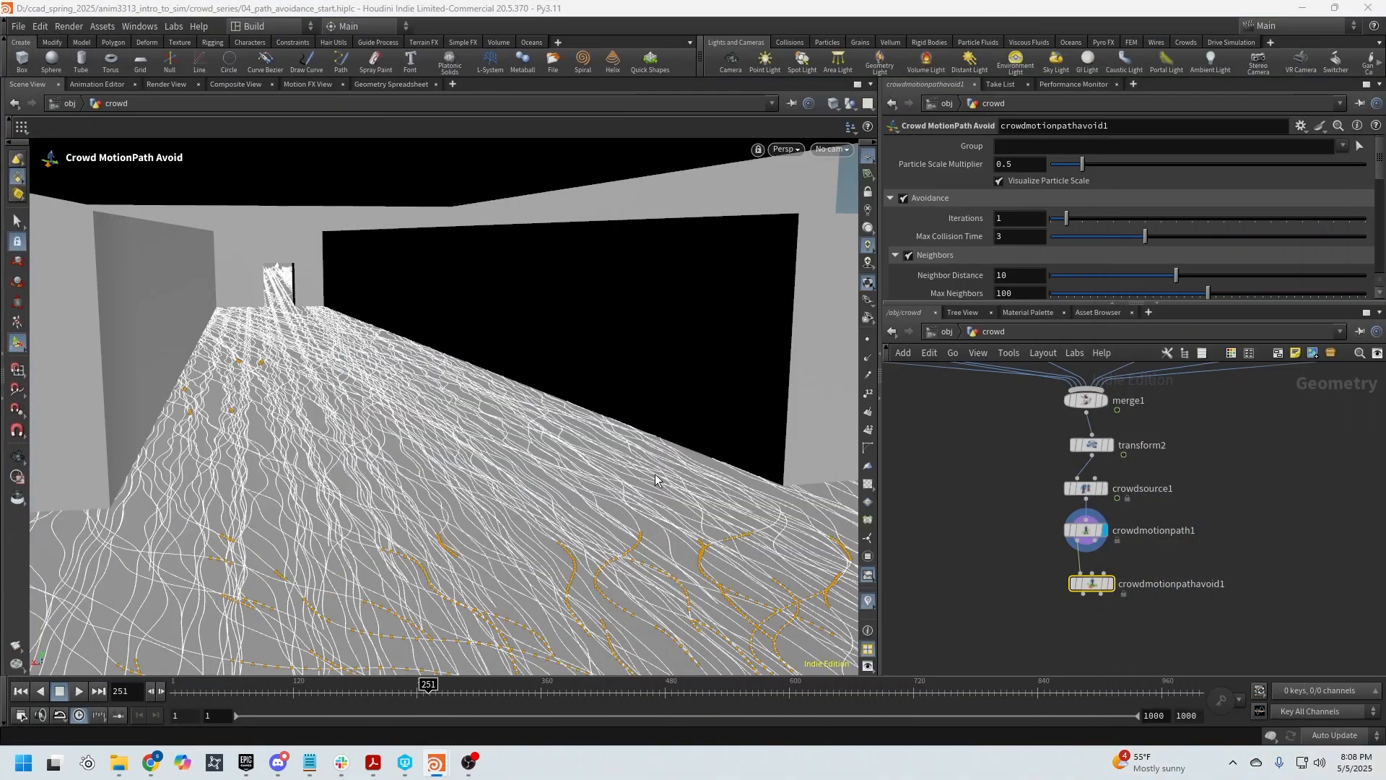
pyautogui.keyDown('alt'); pyautogui.moveTo(540, 536); pyautogui.dragTo(486, 348, button='middle'); pyautogui.keyUp('alt')
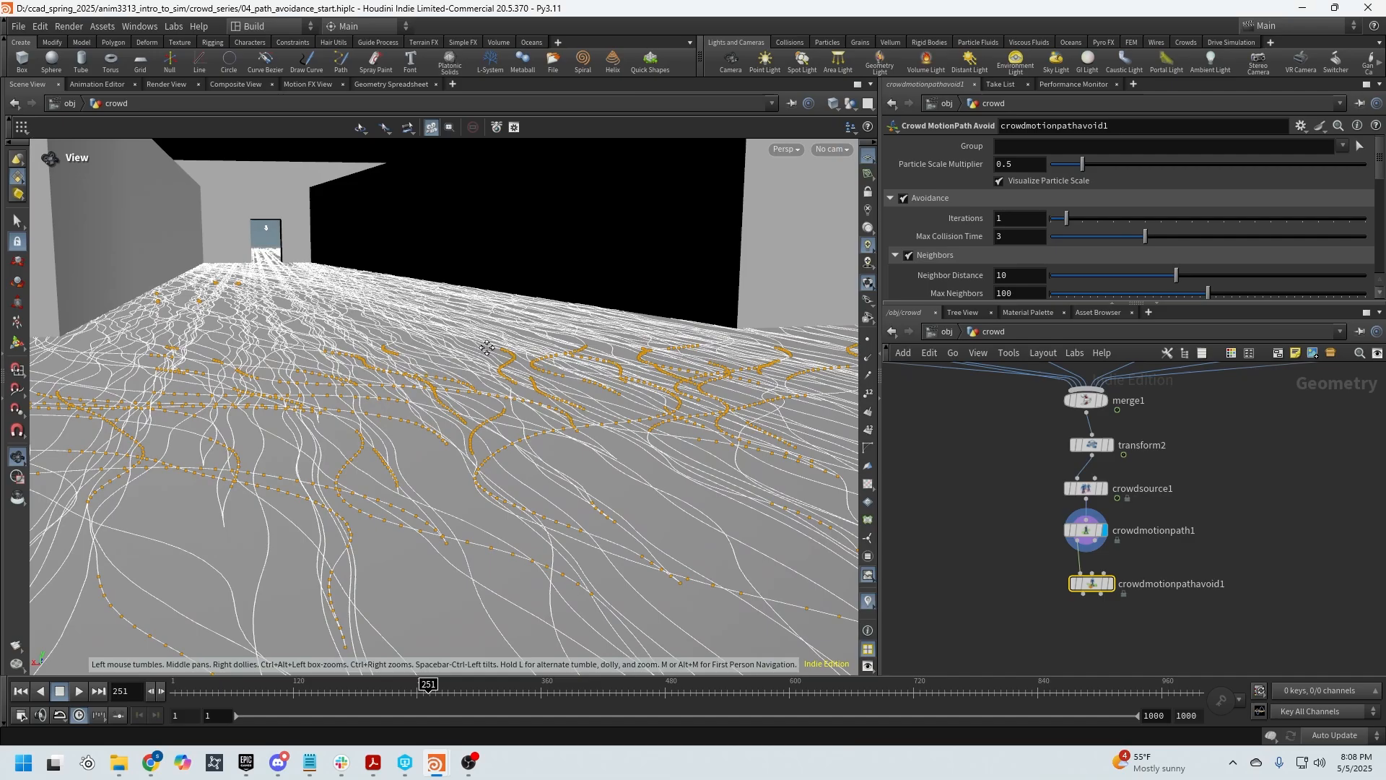
pyautogui.moveTo(487, 349); pyautogui.dragTo(610, 486)
pyautogui.press('Return')
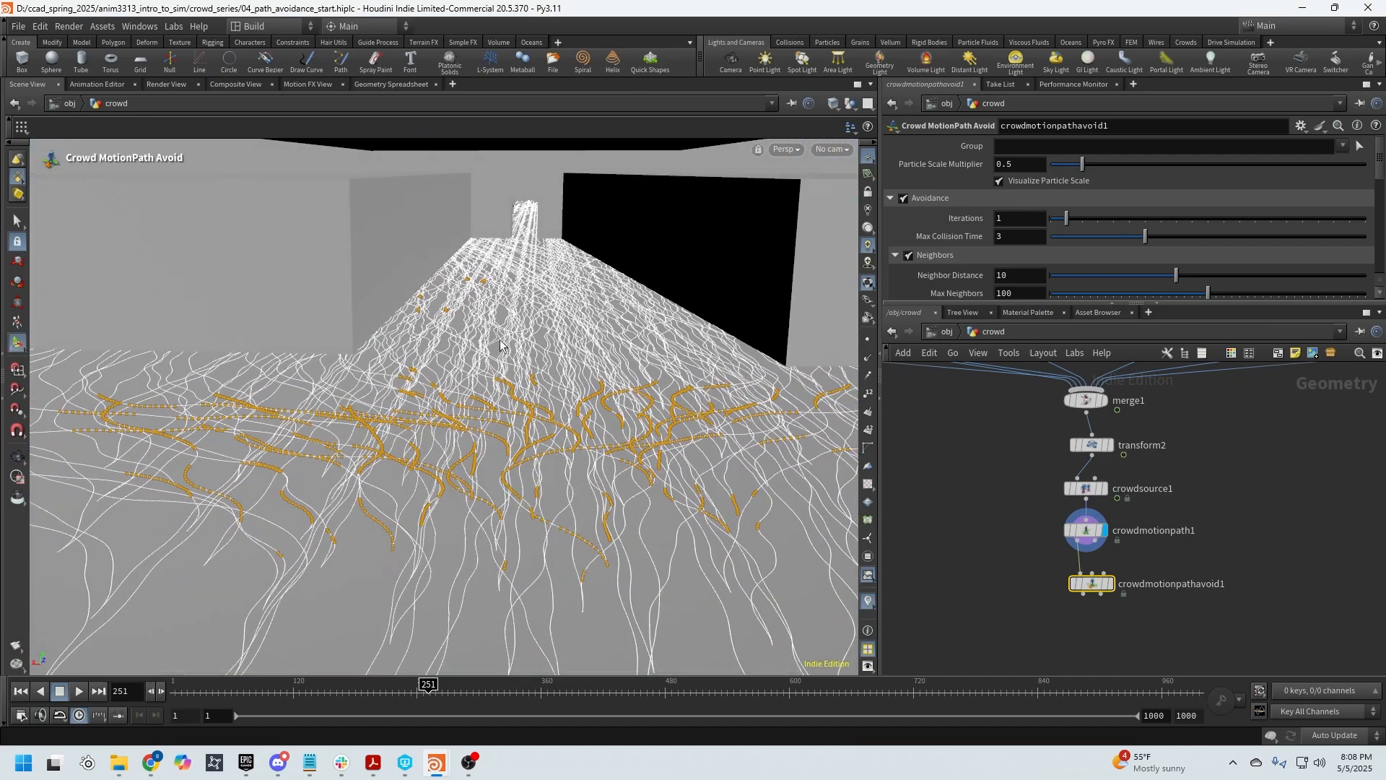
pyautogui.press('Escape')
pyautogui.moveTo(500, 344); pyautogui.dragTo(523, 508)
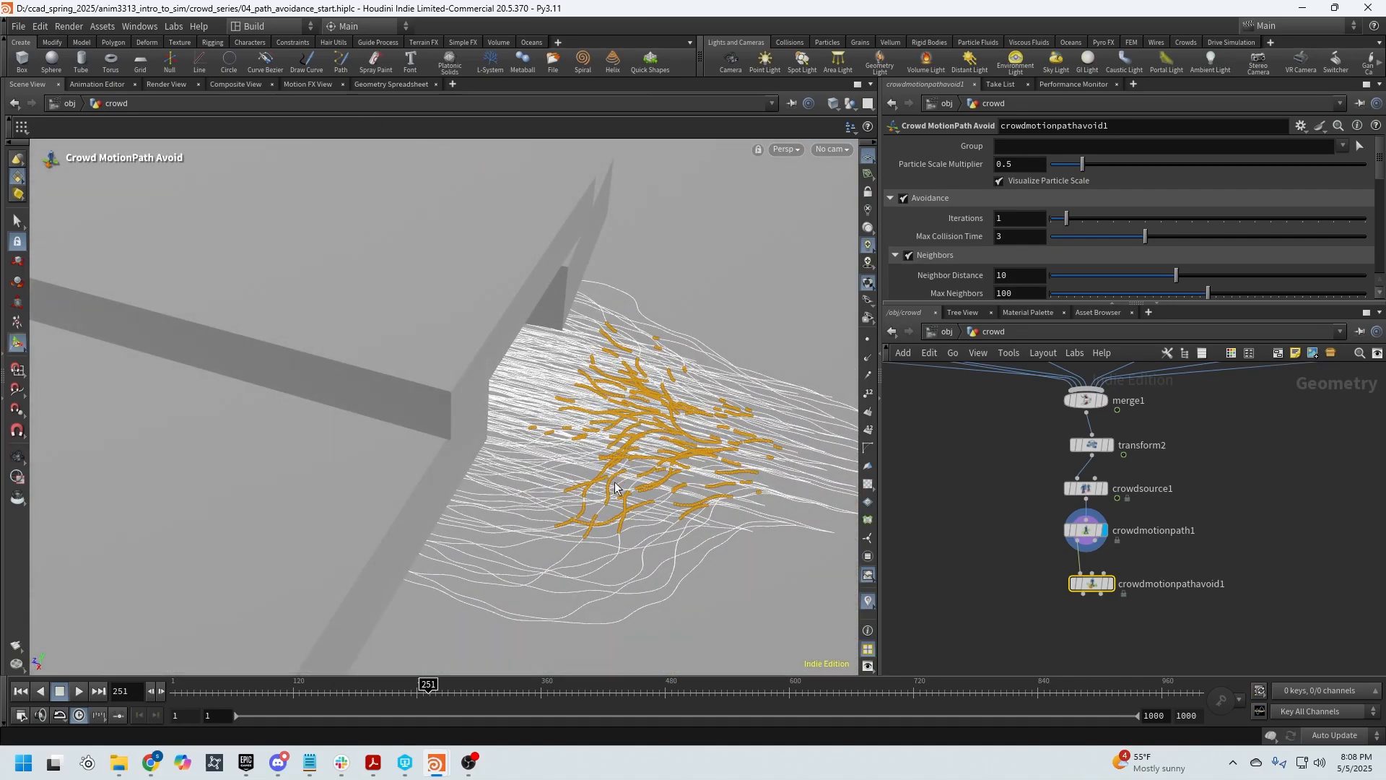
pyautogui.keyDown('alt'); pyautogui.moveTo(647, 499); pyautogui.dragTo(536, 431); pyautogui.keyUp('alt')
pyautogui.keyDown('alt'); pyautogui.moveTo(535, 431); pyautogui.dragTo(629, 514, button='right'); pyautogui.keyUp('alt')
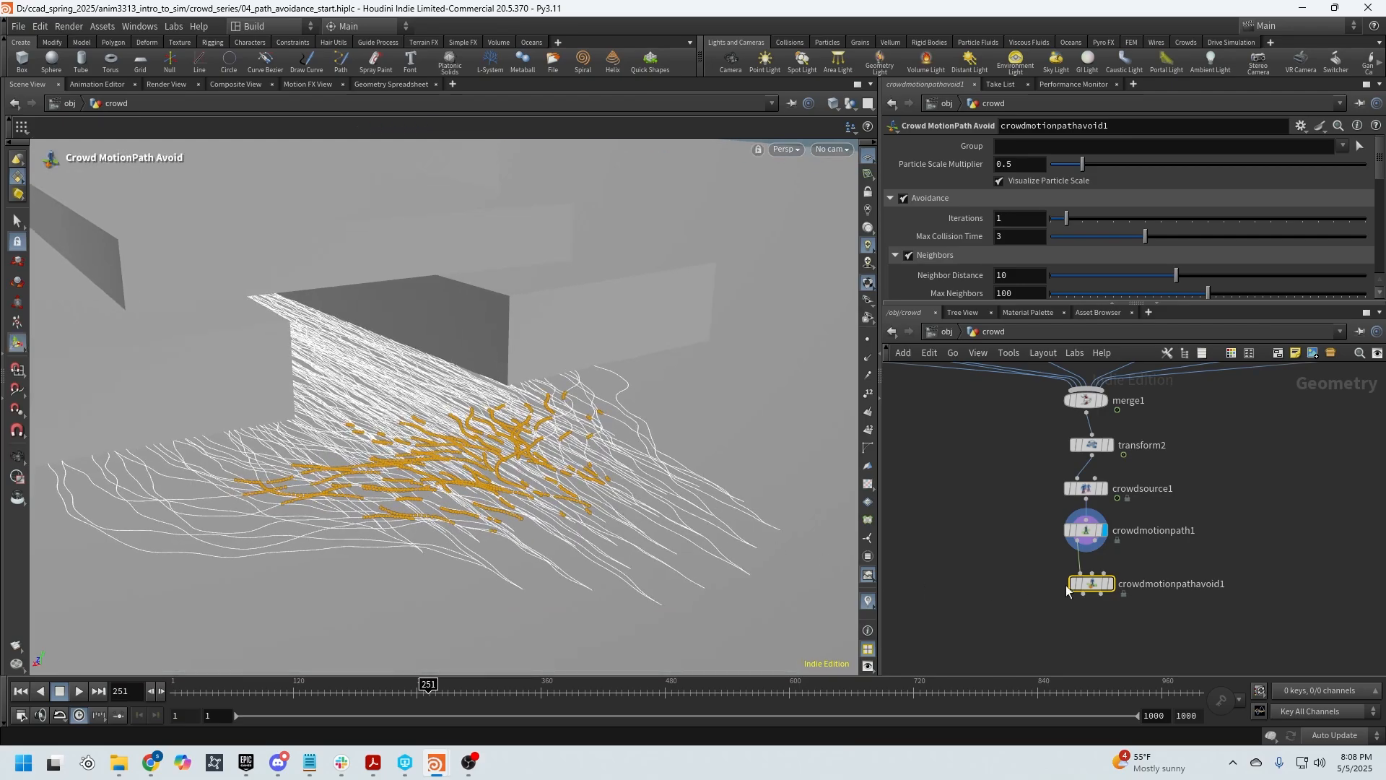
# Step: Connect the Agents output of crowdmotionpath1 to crowdmotionpathavoid1 and display the avoidance node's agents in the passage
pyautogui.moveTo(1092, 584); pyautogui.dragTo(1087, 589)
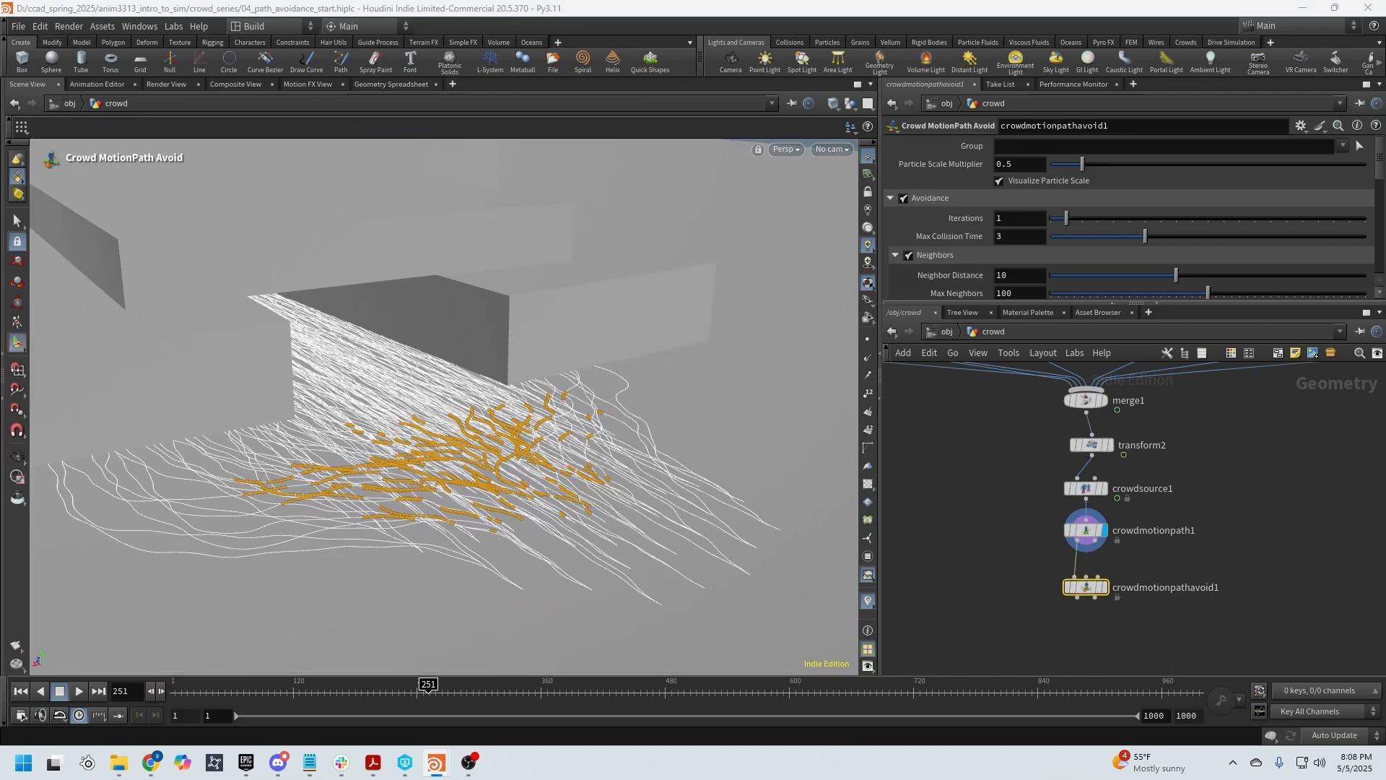
pyautogui.moveTo(1121, 530); pyautogui.dragTo(1034, 496, button='middle')
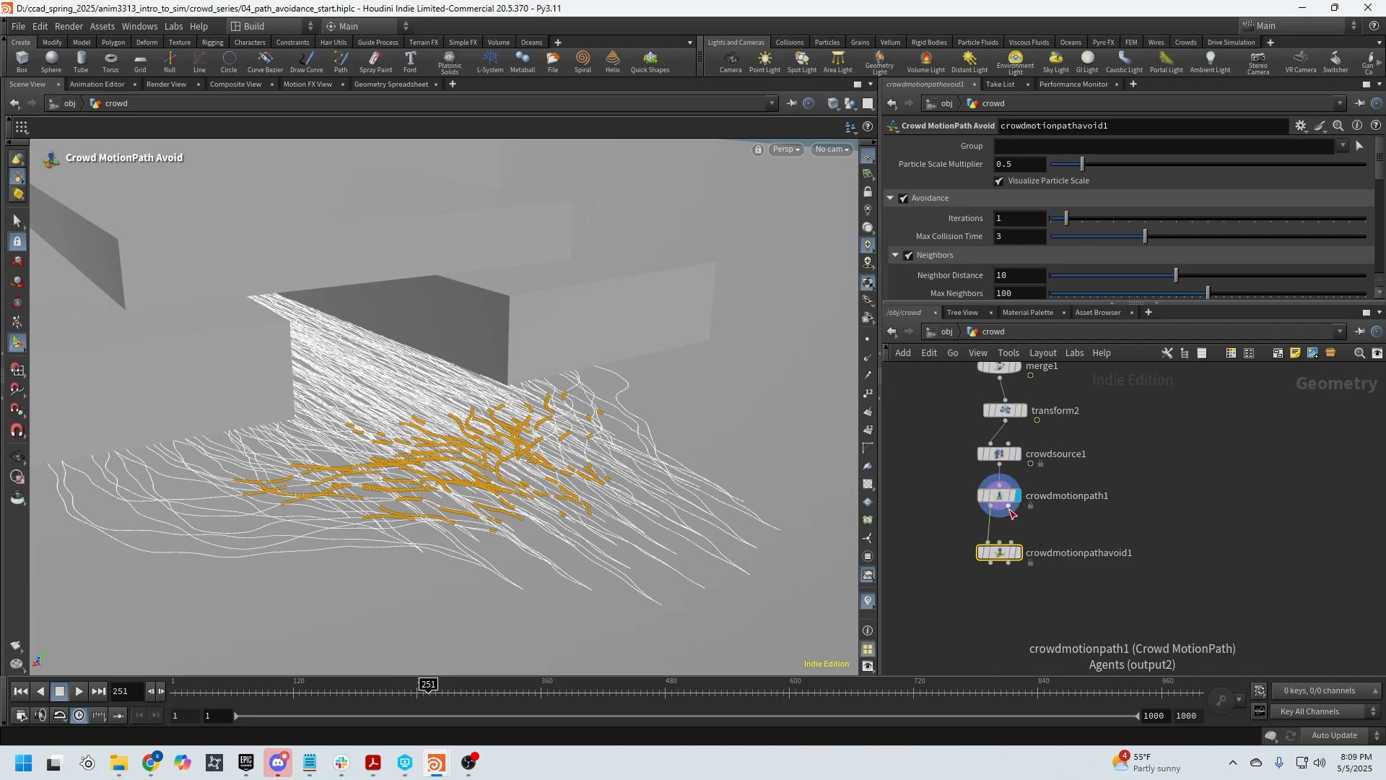
pyautogui.moveTo(1009, 513); pyautogui.dragTo(1006, 555)
pyautogui.click(1019, 554)
pyautogui.keyDown('alt'); pyautogui.moveTo(381, 380); pyautogui.dragTo(1358, 505, button='right'); pyautogui.keyUp('alt')
pyautogui.moveTo(496, 402); pyautogui.dragTo(598, 497)
pyautogui.press('Return')
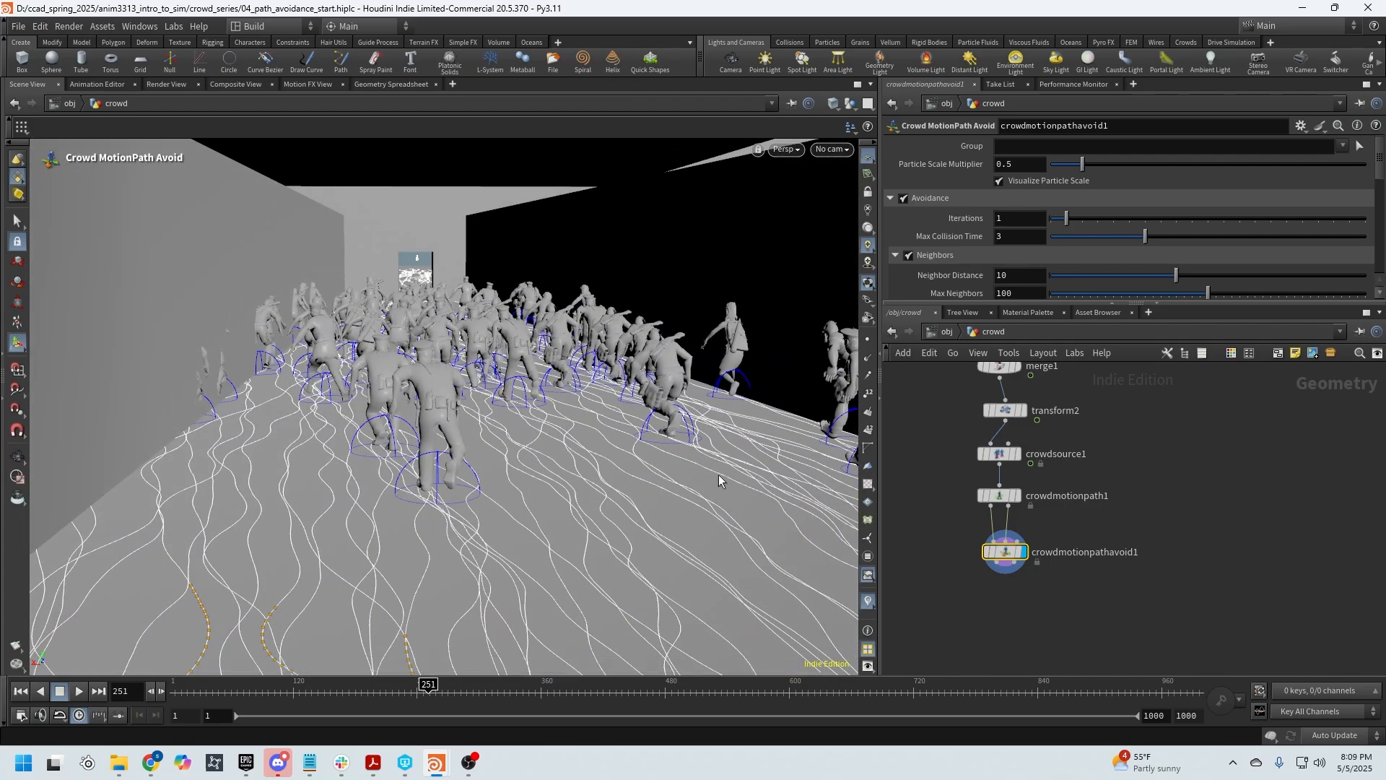
# Step: Enlarge the parameter area and set the avoidance Iterations of crowdmotionpathavoid1 to 2
pyautogui.moveTo(935, 316); pyautogui.dragTo(955, 402)
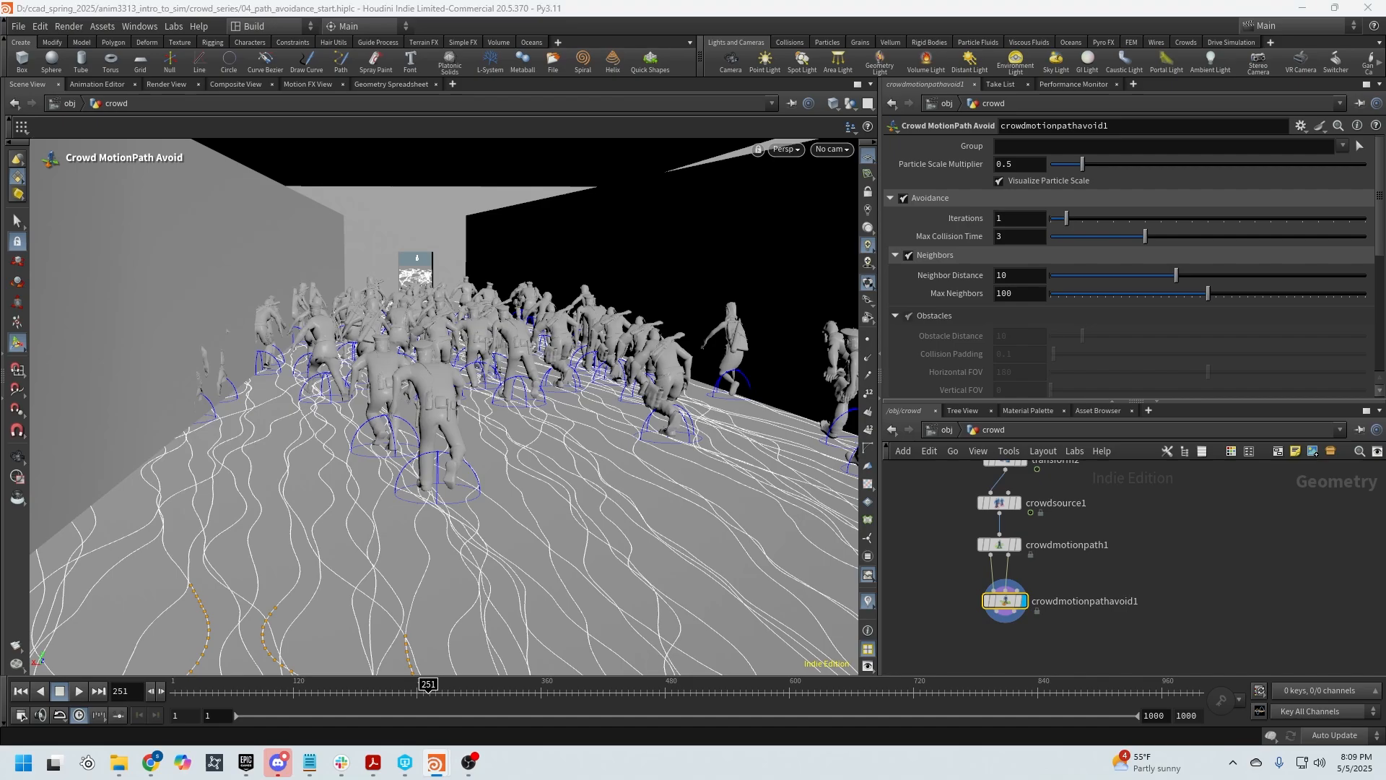
pyautogui.click(1005, 216)
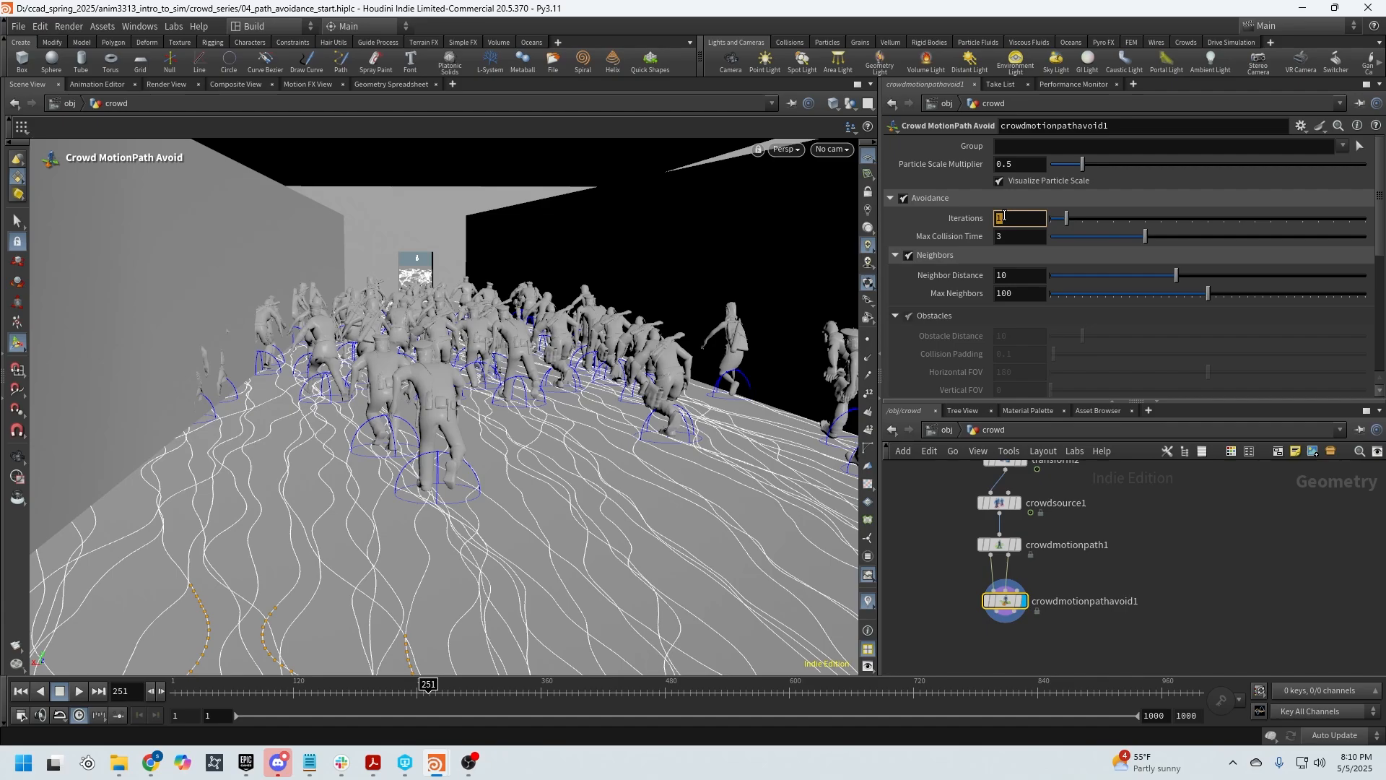
pyautogui.press('Return')
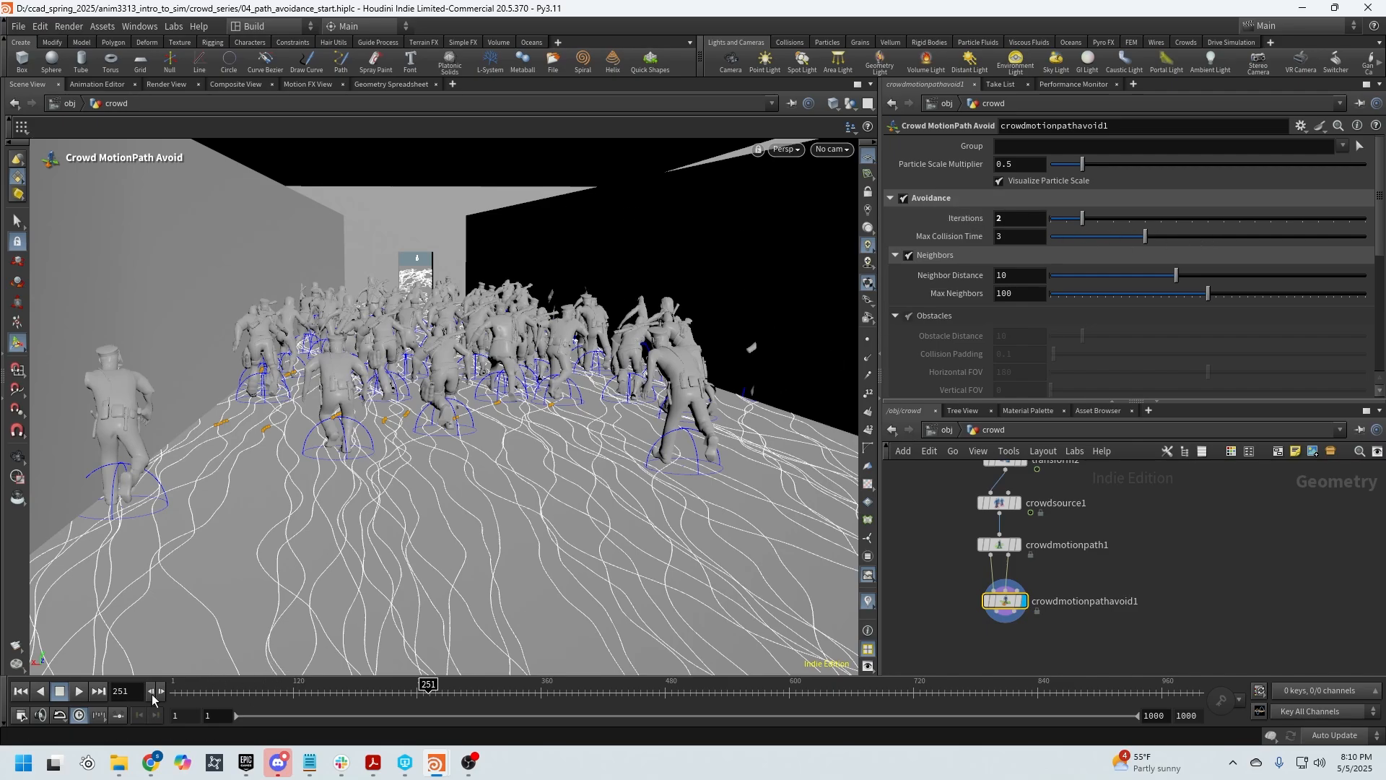
# Step: Return the animation to the first frame and frame the whole crowd in front of the passage
pyautogui.click(19, 694)
pyautogui.keyDown('alt'); pyautogui.moveTo(553, 496); pyautogui.dragTo(304, 483, button='right'); pyautogui.keyUp('alt')
pyautogui.keyDown('alt'); pyautogui.moveTo(303, 483); pyautogui.dragTo(236, 426, button='middle'); pyautogui.keyUp('alt')
pyautogui.keyDown('alt'); pyautogui.moveTo(309, 573); pyautogui.dragTo(267, 549, button='right'); pyautogui.keyUp('alt')
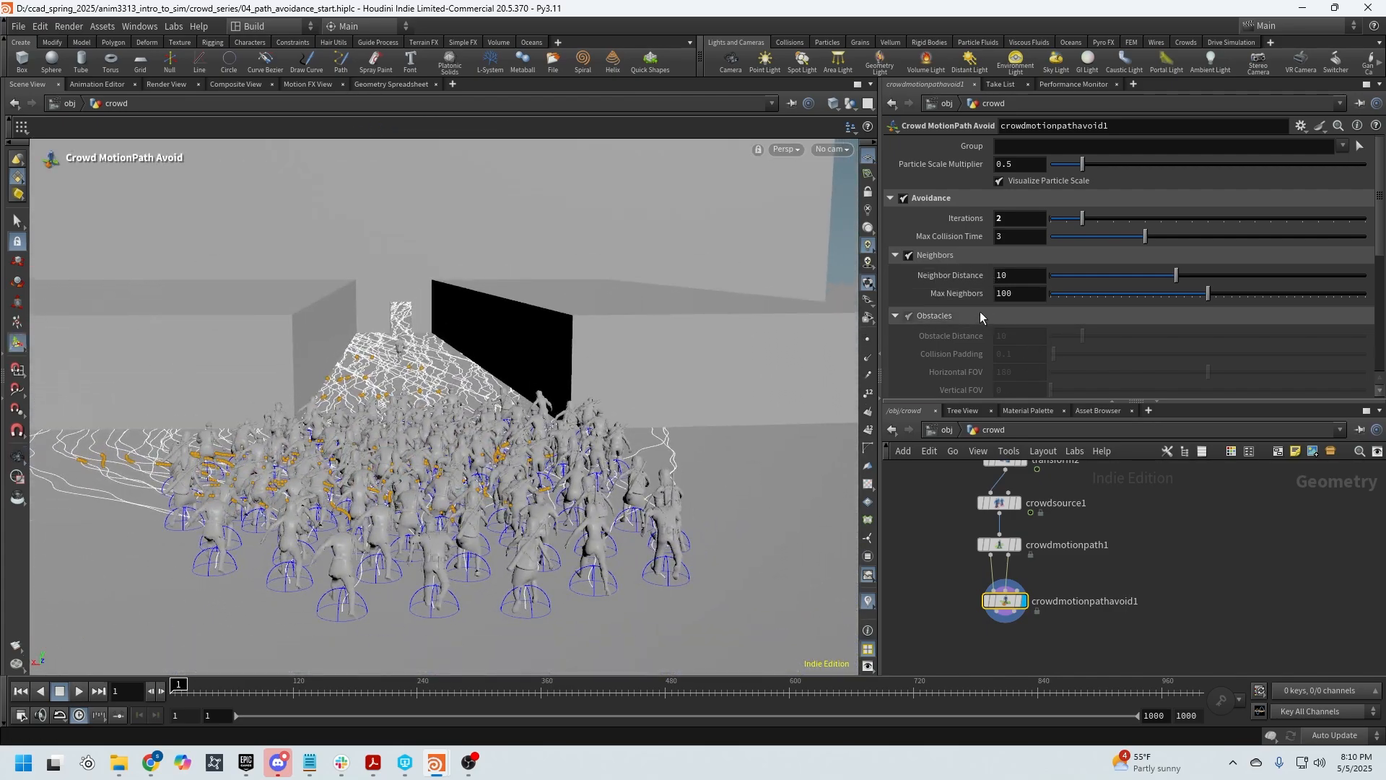
# Step: Check the avoidance node's Obstacles settings and add an Object Merge node beside it for the obstacle geometry
pyautogui.scroll(-2, 1000, 335)
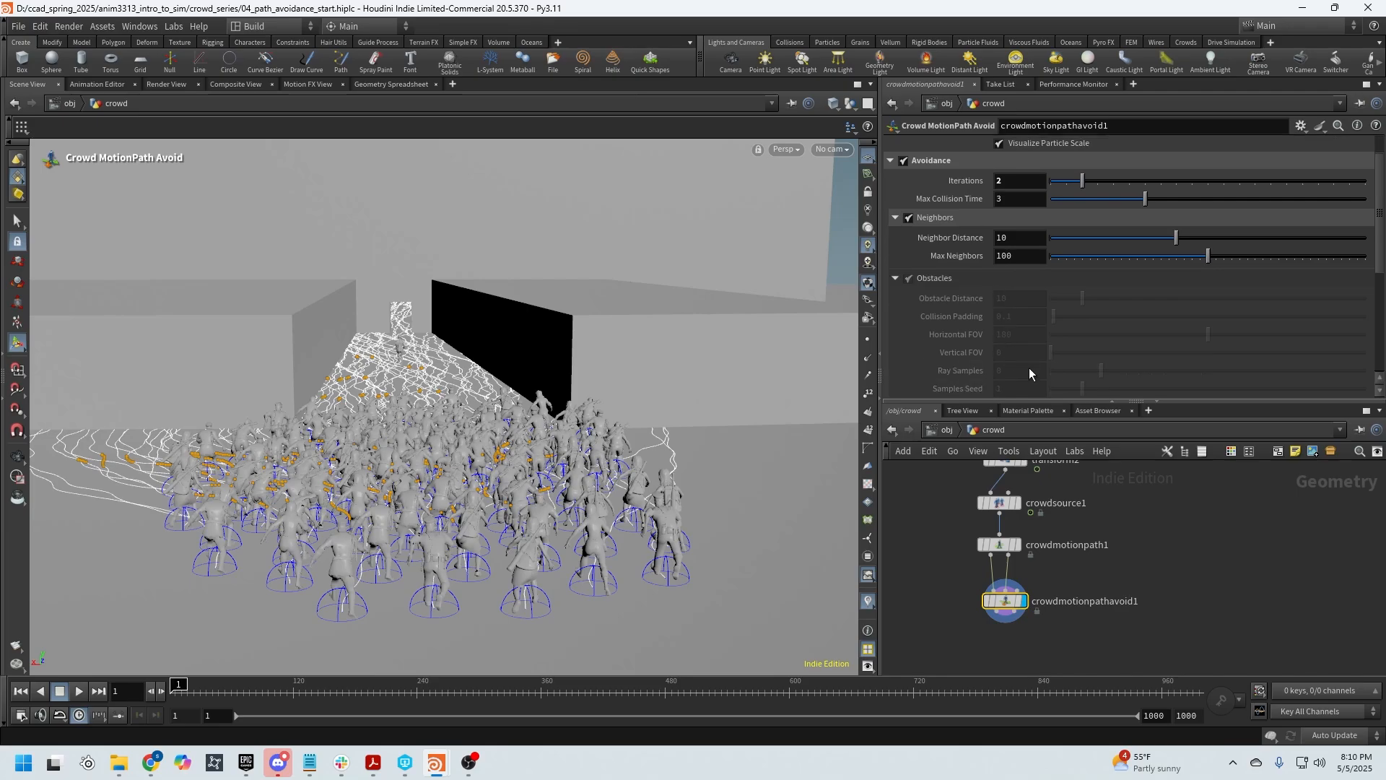
pyautogui.scroll(-2, 938, 338)
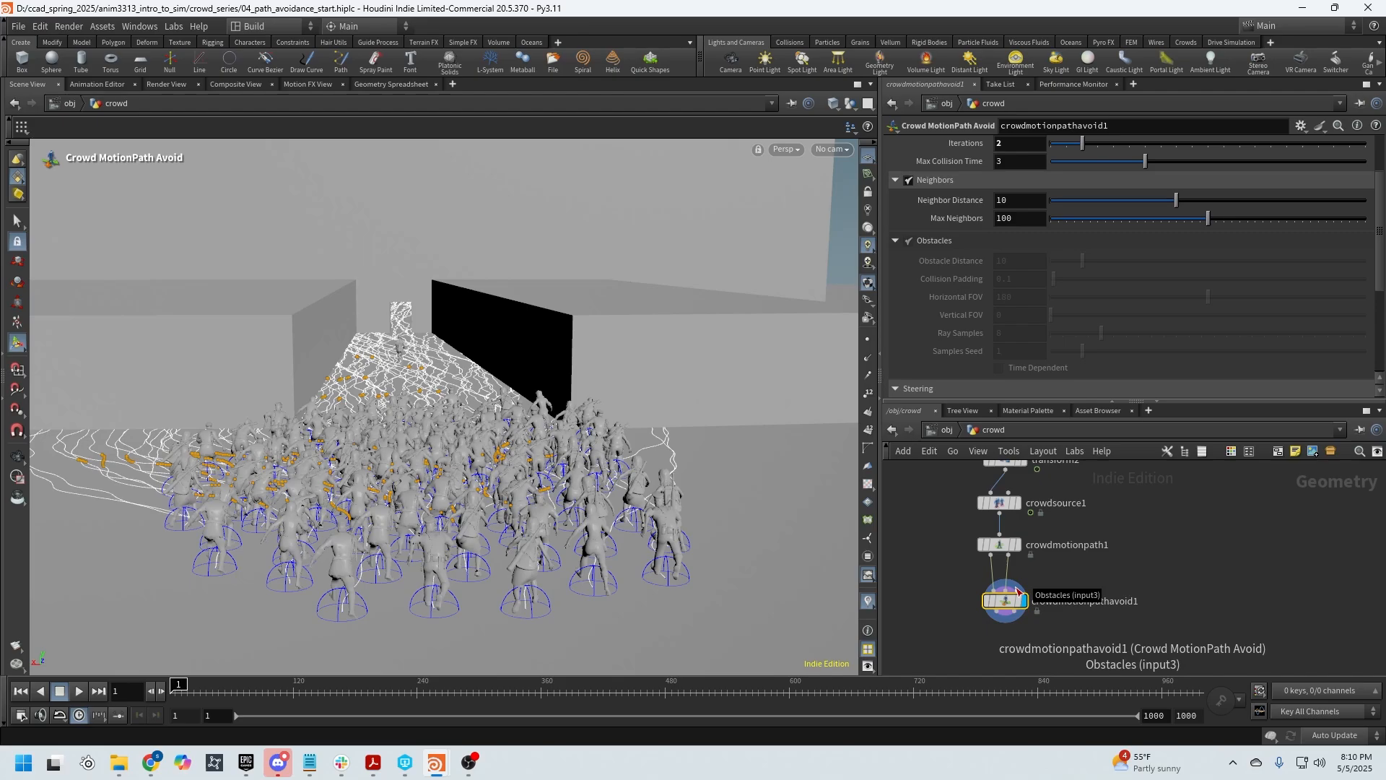
pyautogui.press('Tab')
pyautogui.write('obj')
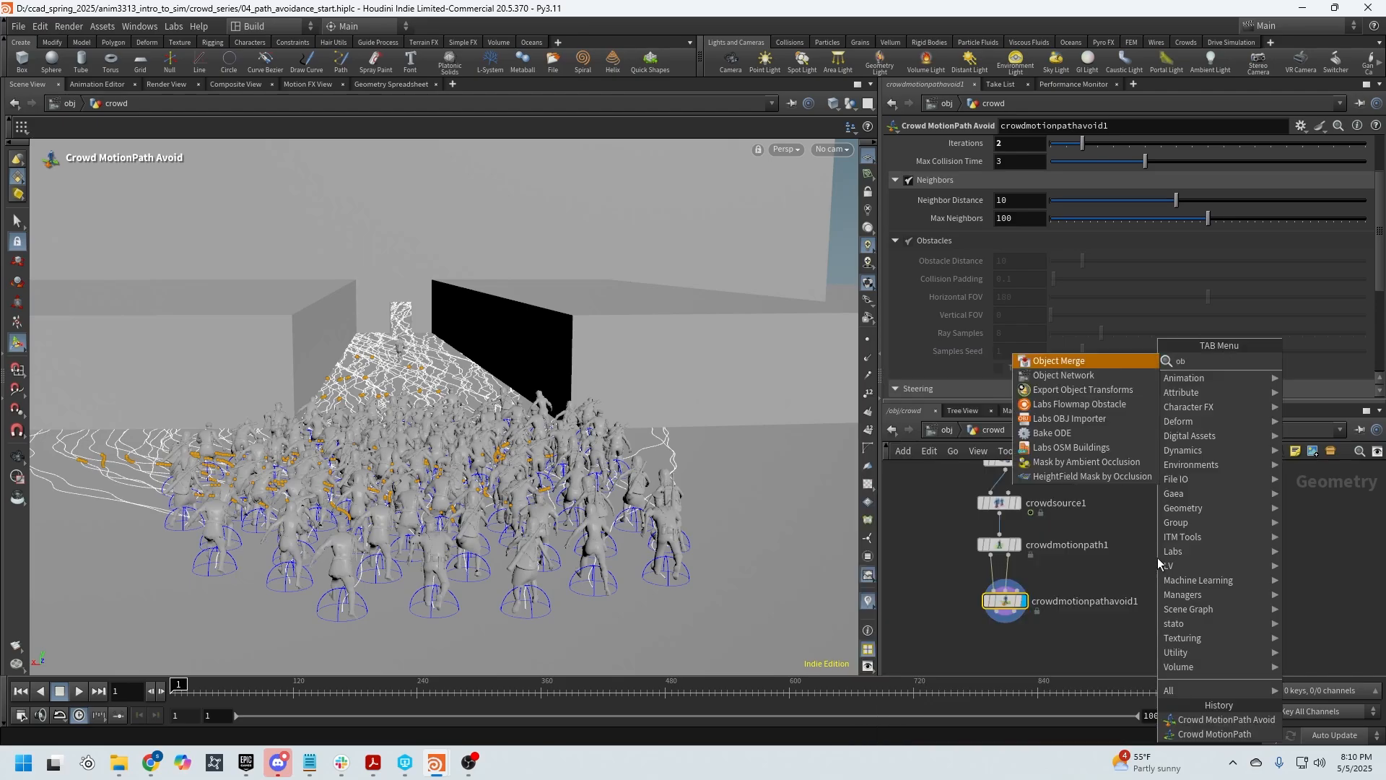
pyautogui.click(1146, 364)
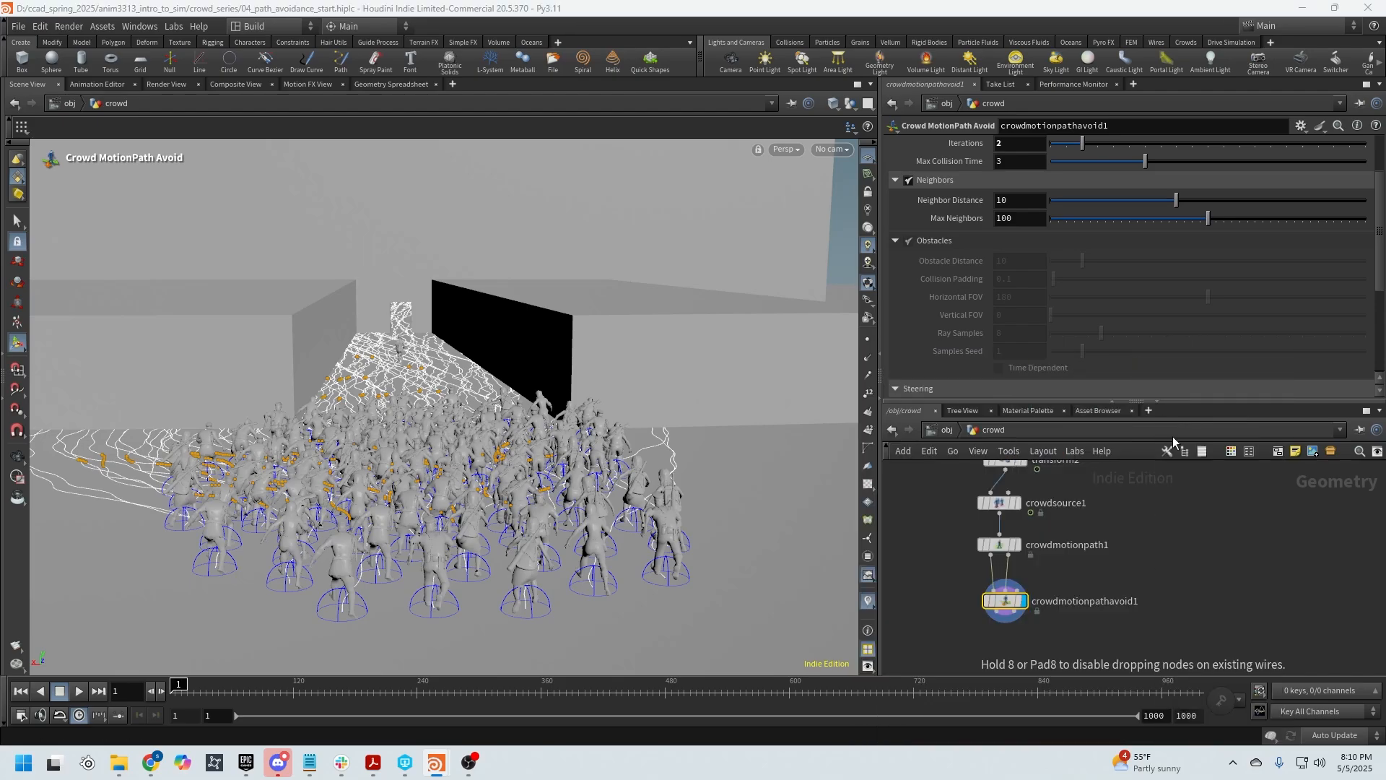
pyautogui.click(1236, 534)
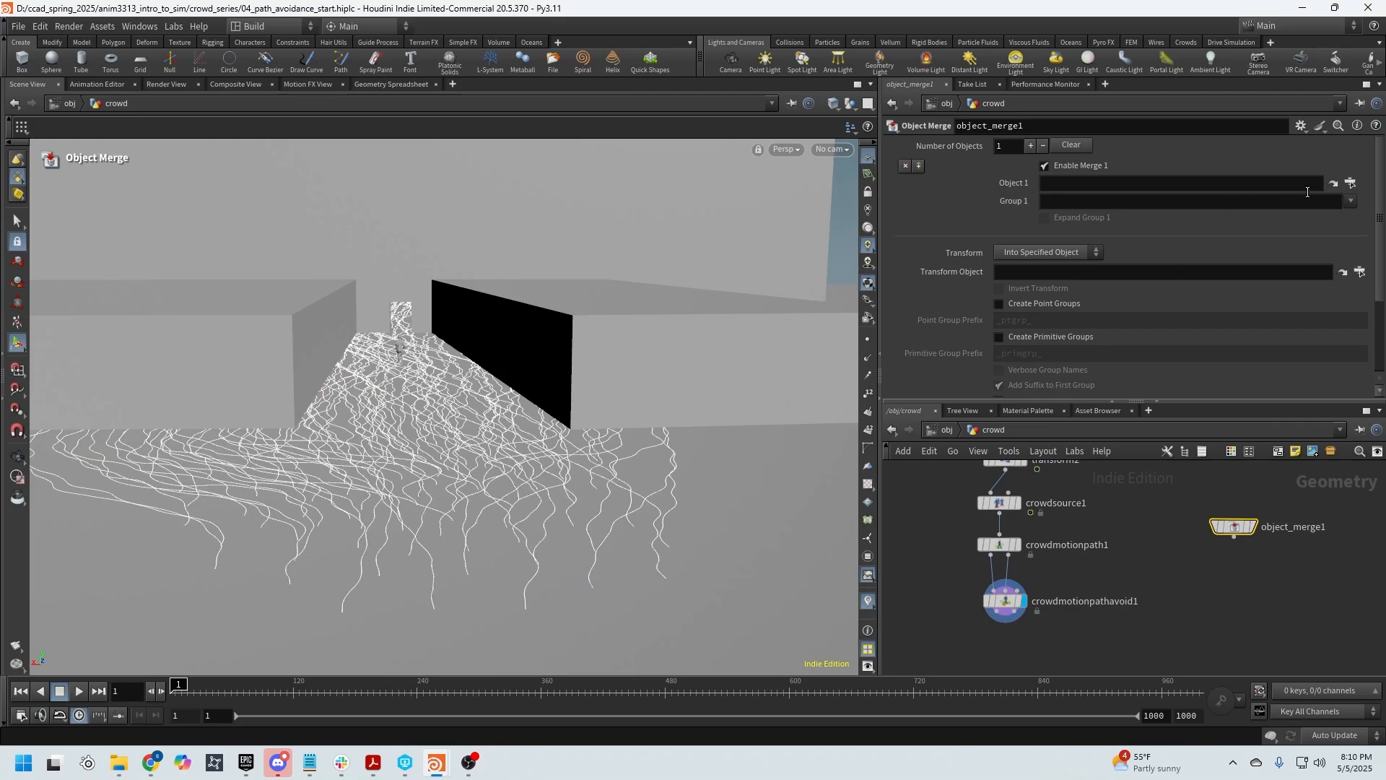
# Step: Start choosing Object 1 for object_merge1, expand the set object's nodes, and inspect merge1, transform1 and merge2 in the set network
pyautogui.click(1351, 183)
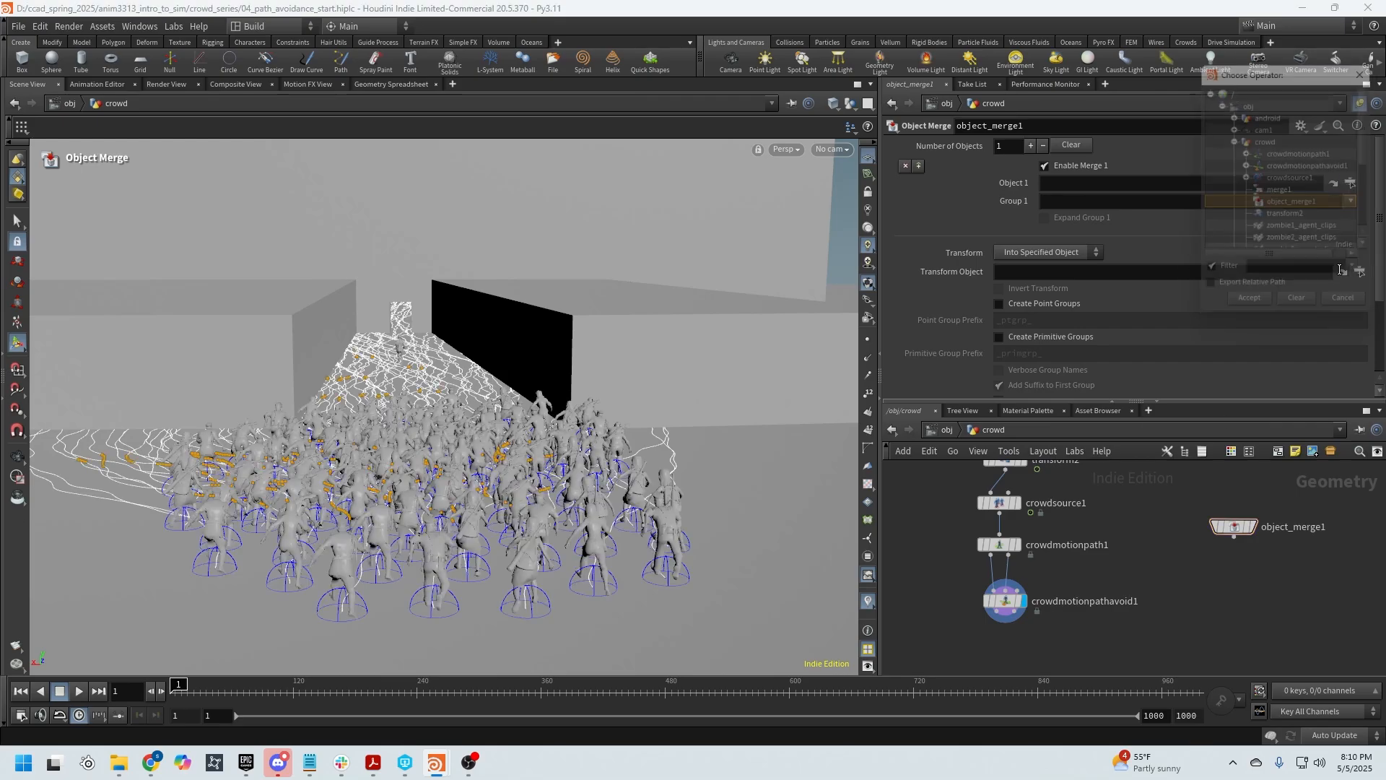
pyautogui.click(1234, 139)
pyautogui.click(1234, 152)
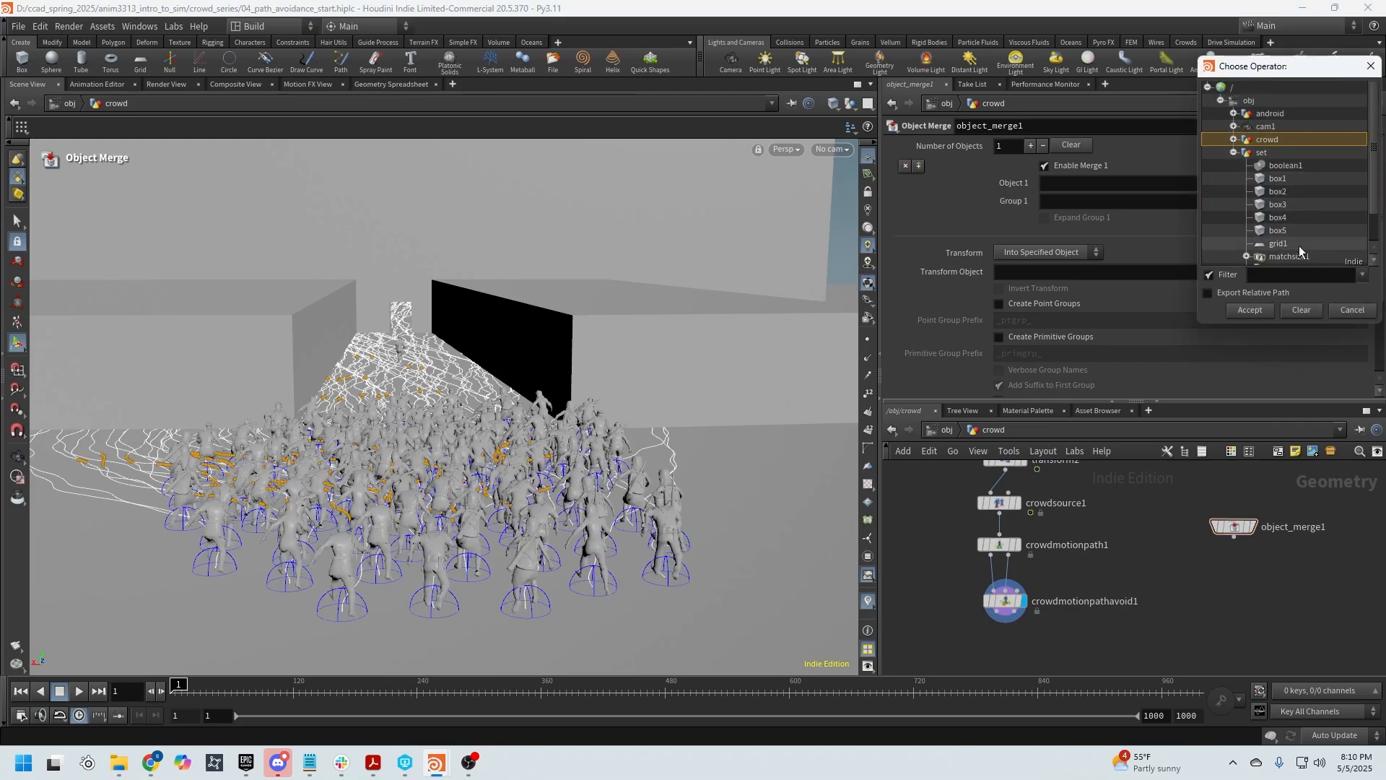
pyautogui.scroll(-2, 1298, 245)
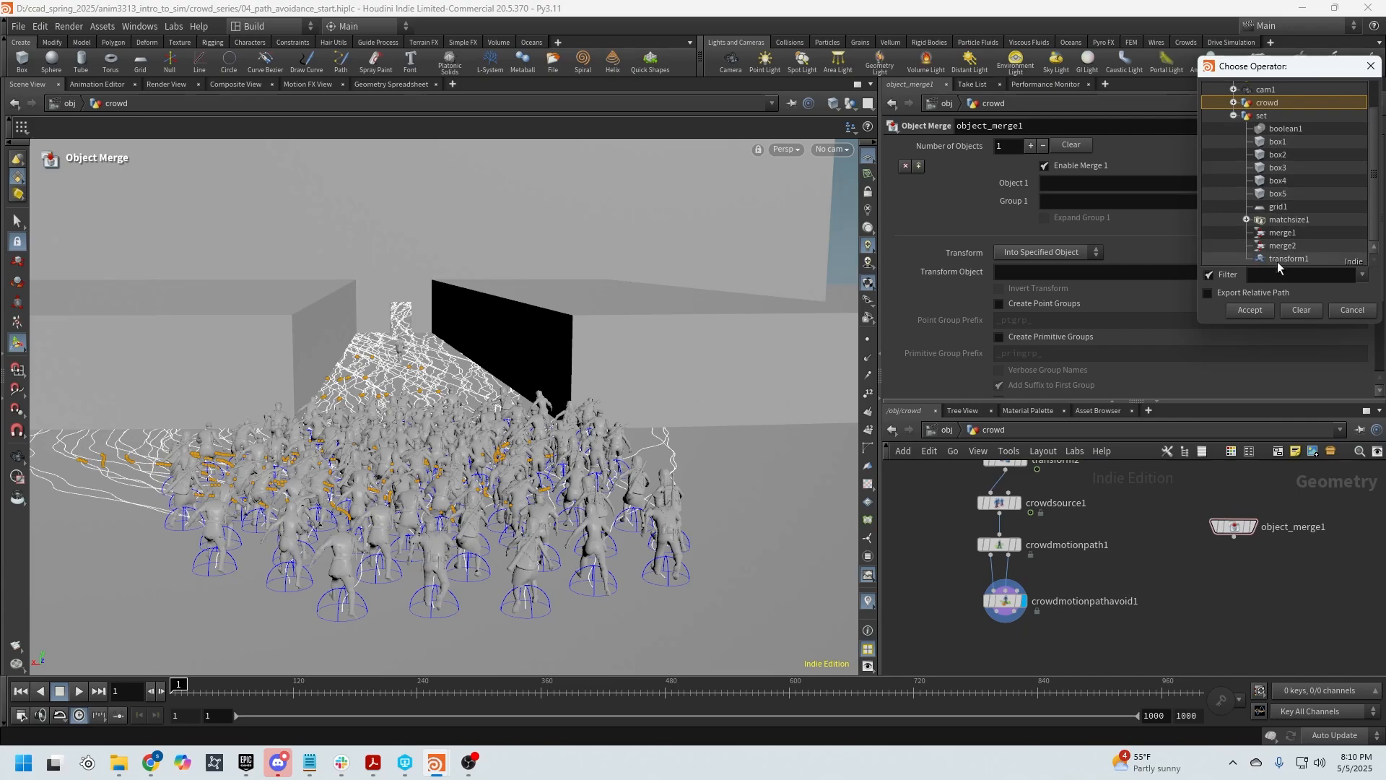
pyautogui.click(947, 429)
pyautogui.click(1069, 596)
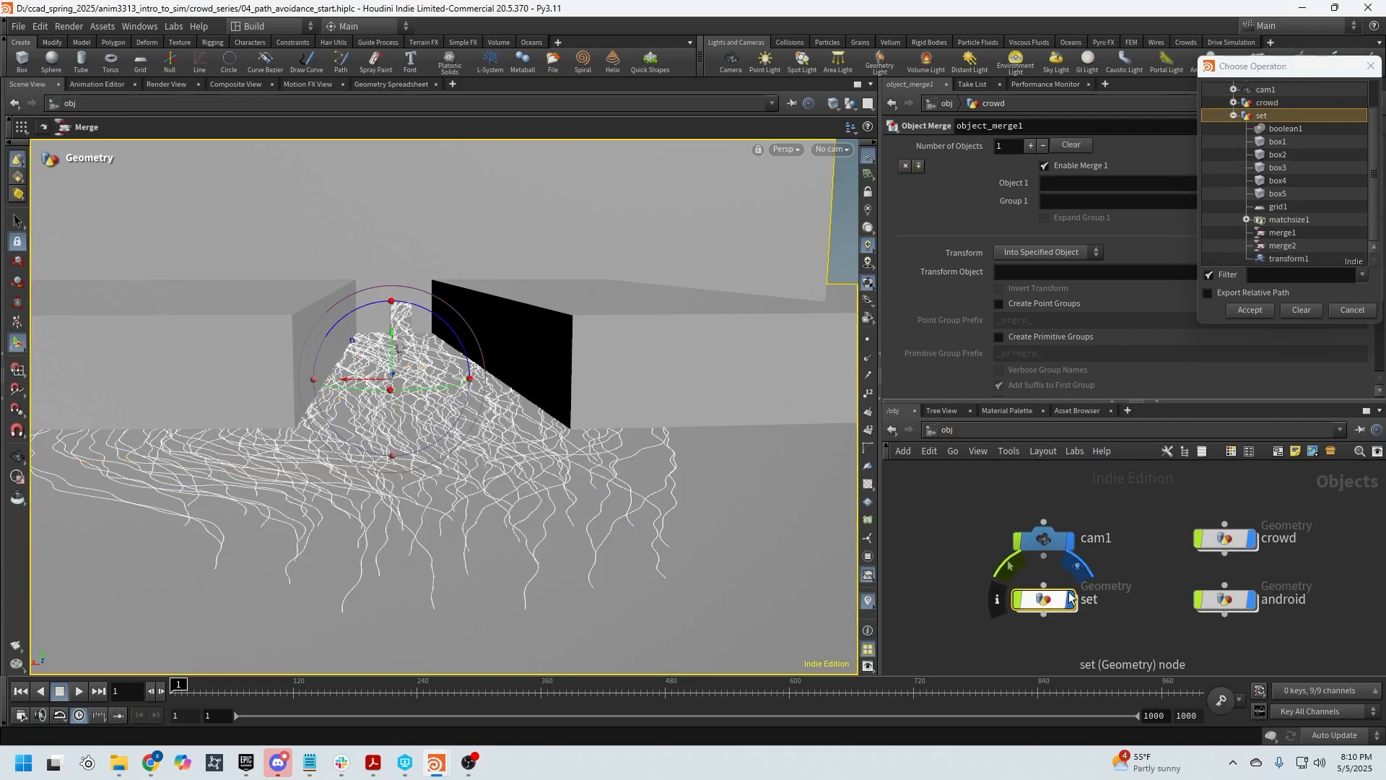
pyautogui.doubleClick(1045, 600)
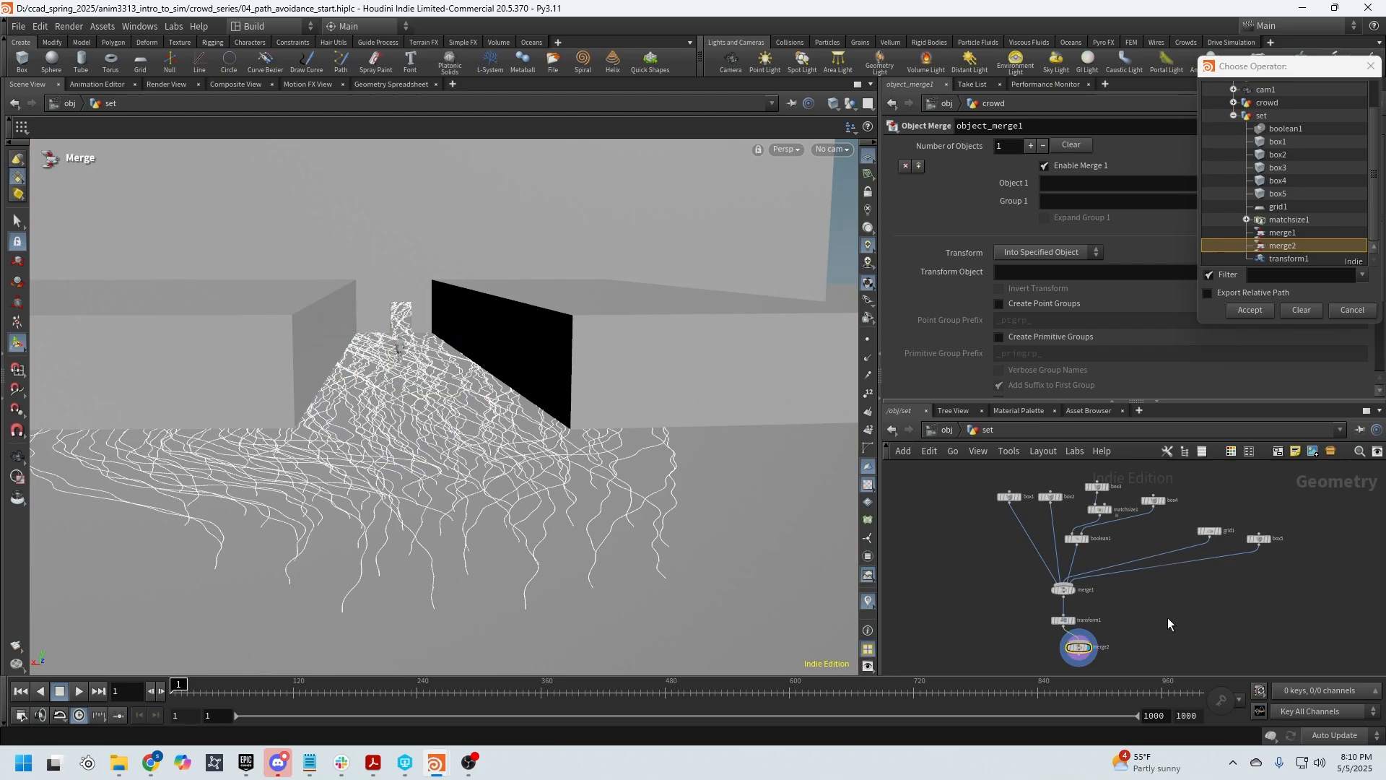
pyautogui.moveTo(1155, 640); pyautogui.dragTo(1224, 603, button='middle')
pyautogui.scroll(3, 1142, 559)
pyautogui.click(1014, 690)
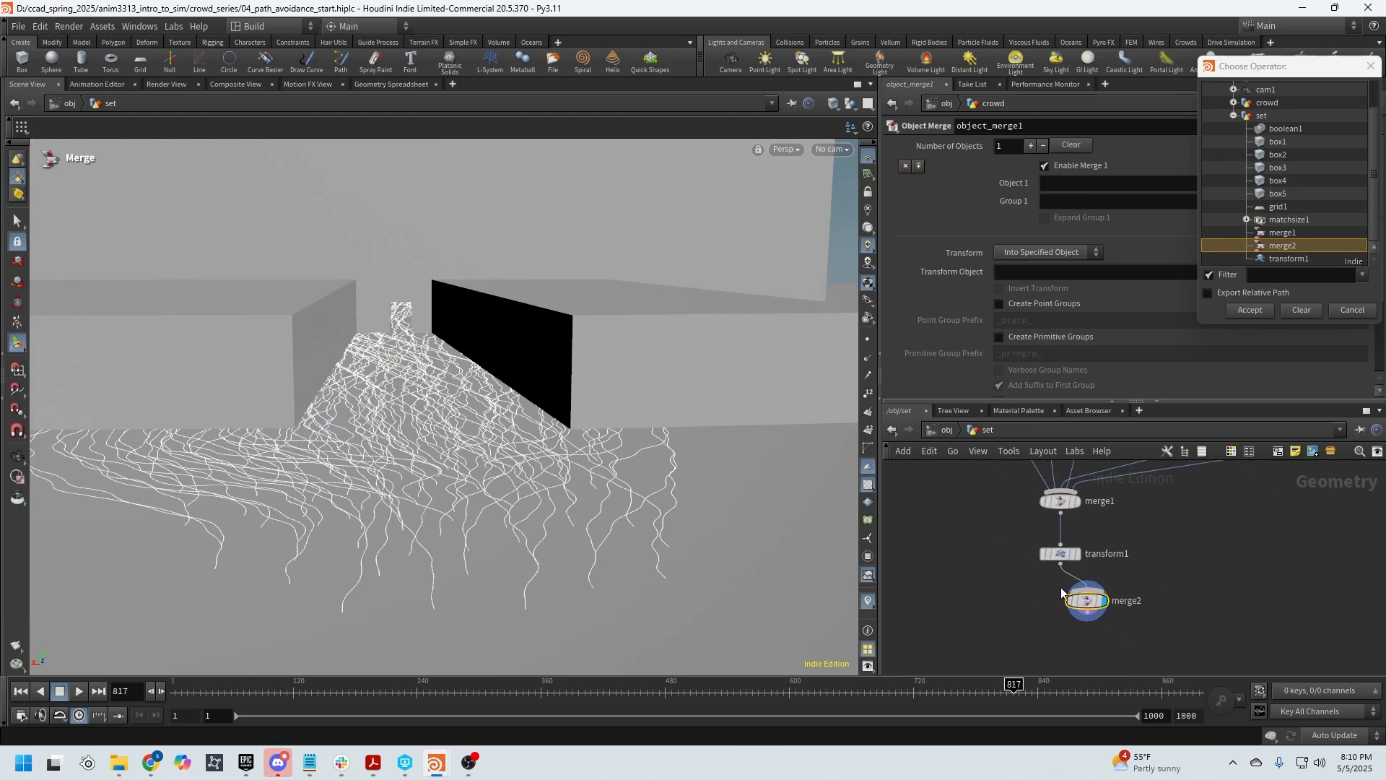
pyautogui.click(15, 694)
pyautogui.click(14, 688)
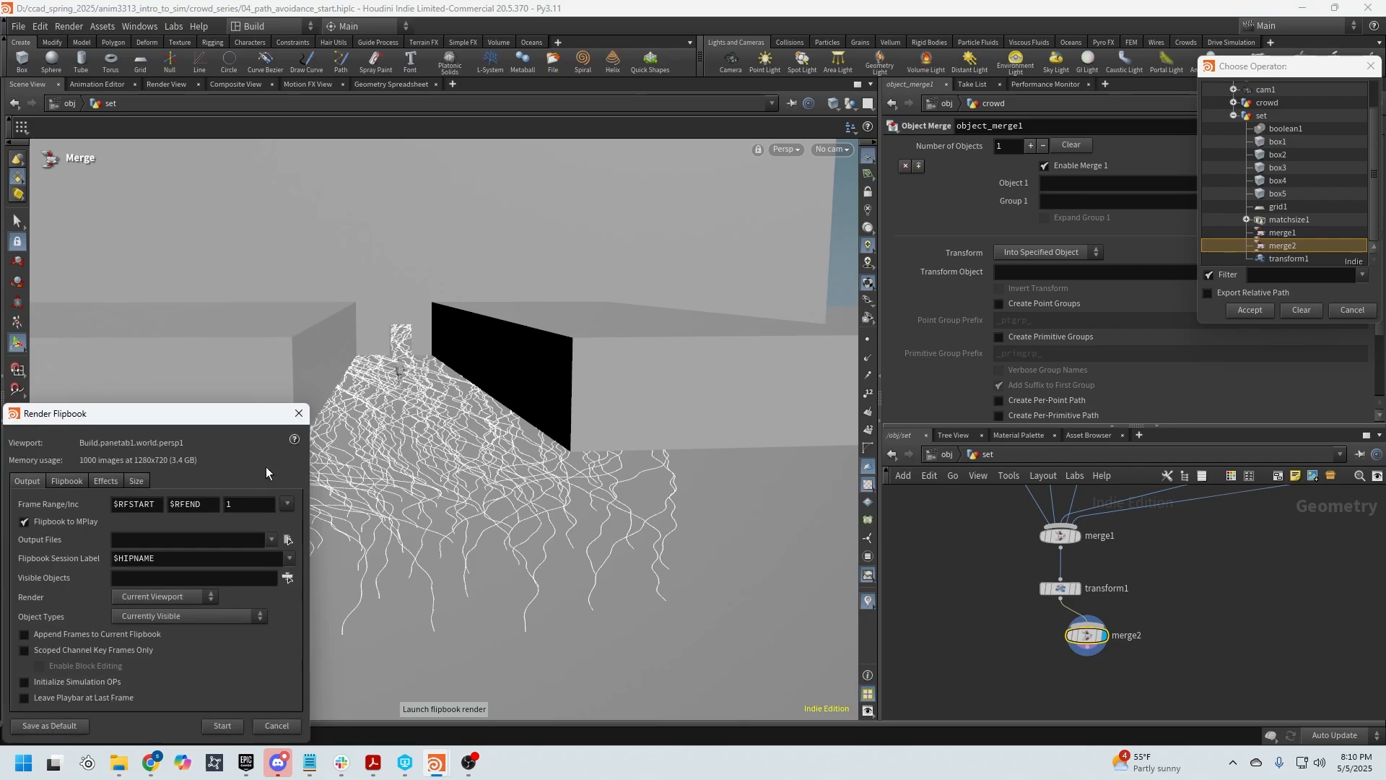
pyautogui.click(297, 413)
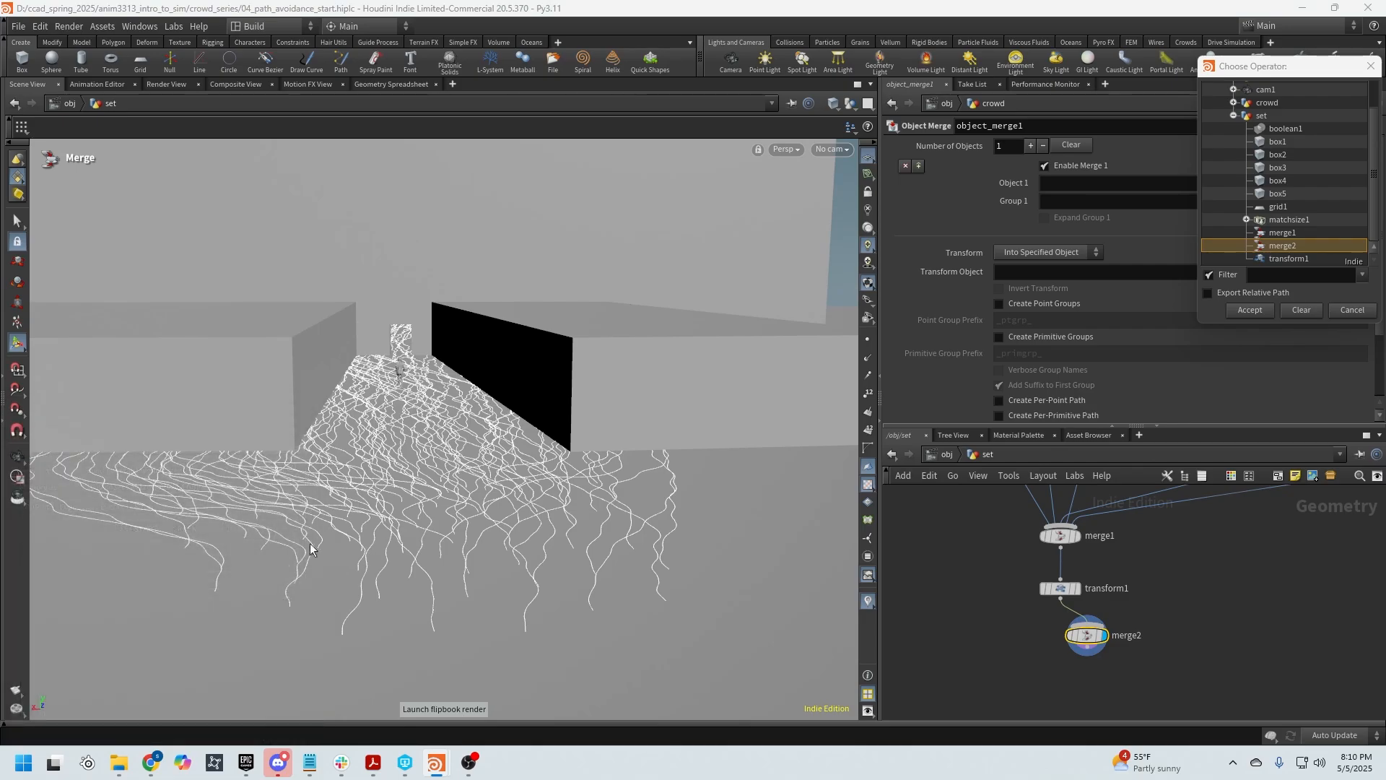
pyautogui.click(28, 728)
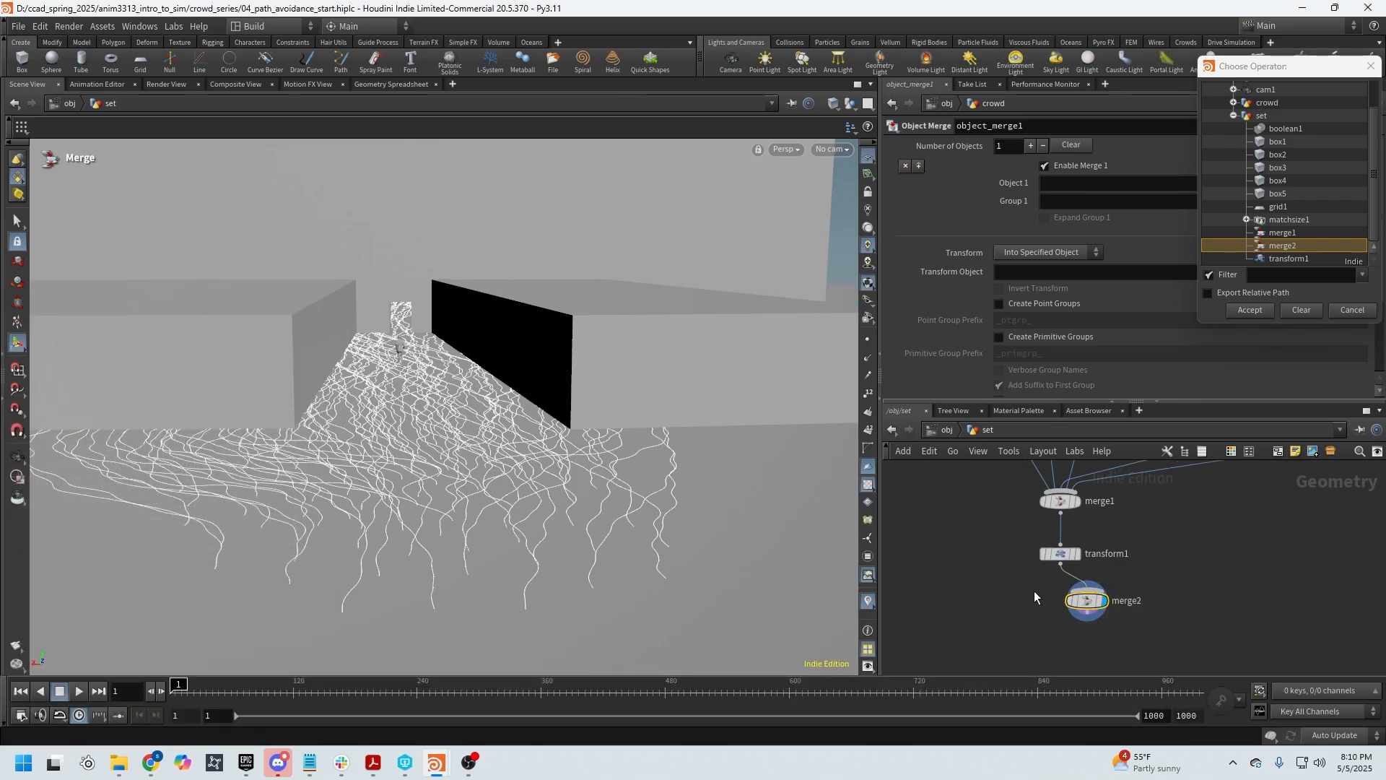
# Step: Delete merge2 from the set network and place a Null node below transform1
pyautogui.press('Delete')
pyautogui.press('Tab')
pyautogui.write('nul')
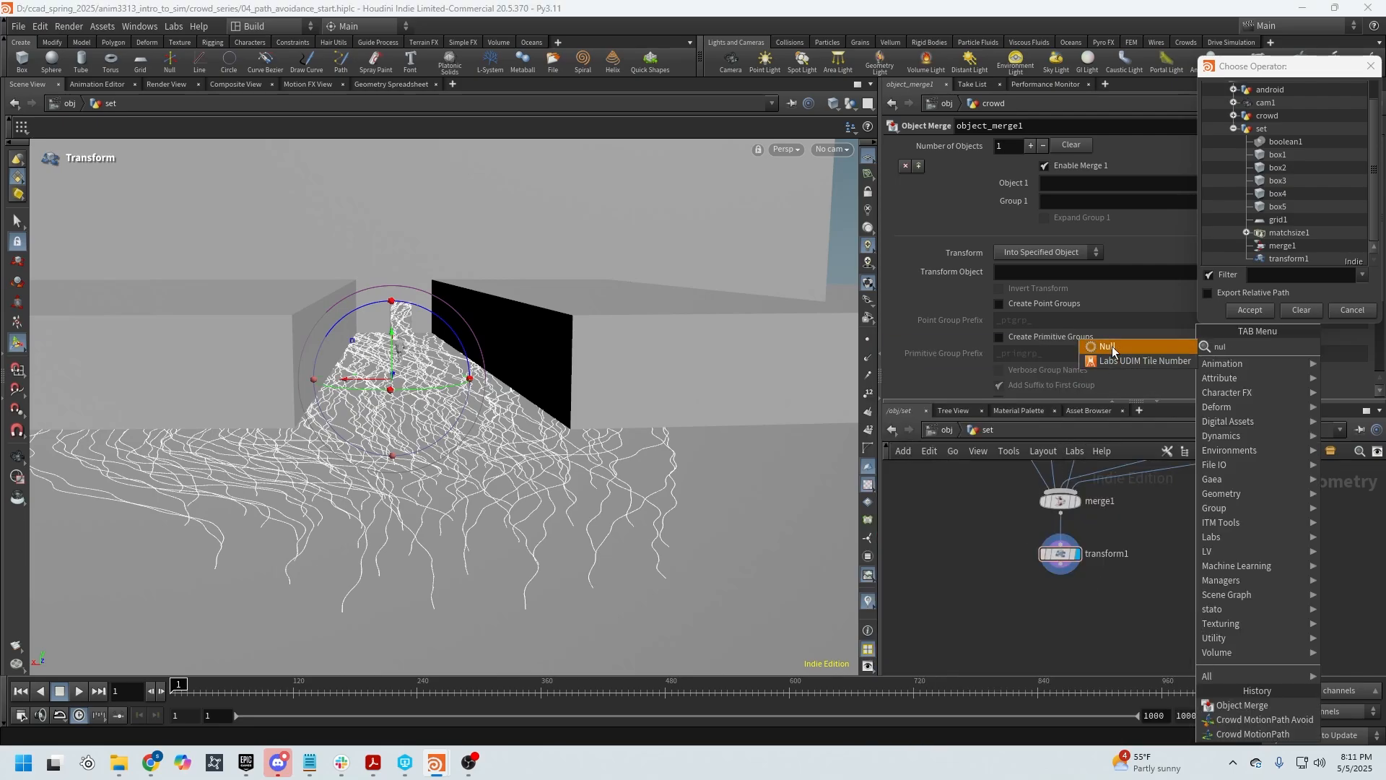
pyautogui.press('Return')
pyautogui.click(1070, 628)
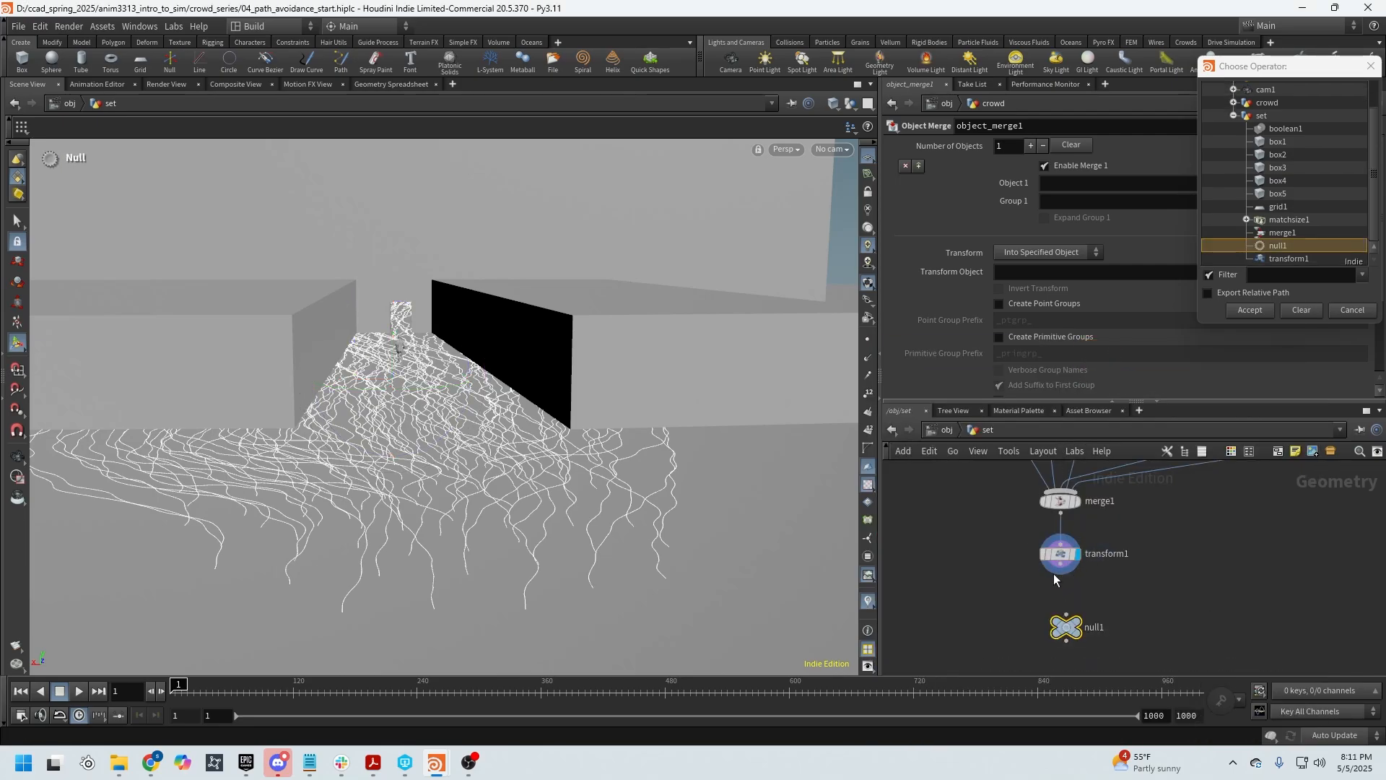
# Step: Connect transform1 to the new null and rename the null SET_OUT
pyautogui.doubleClick(1100, 630)
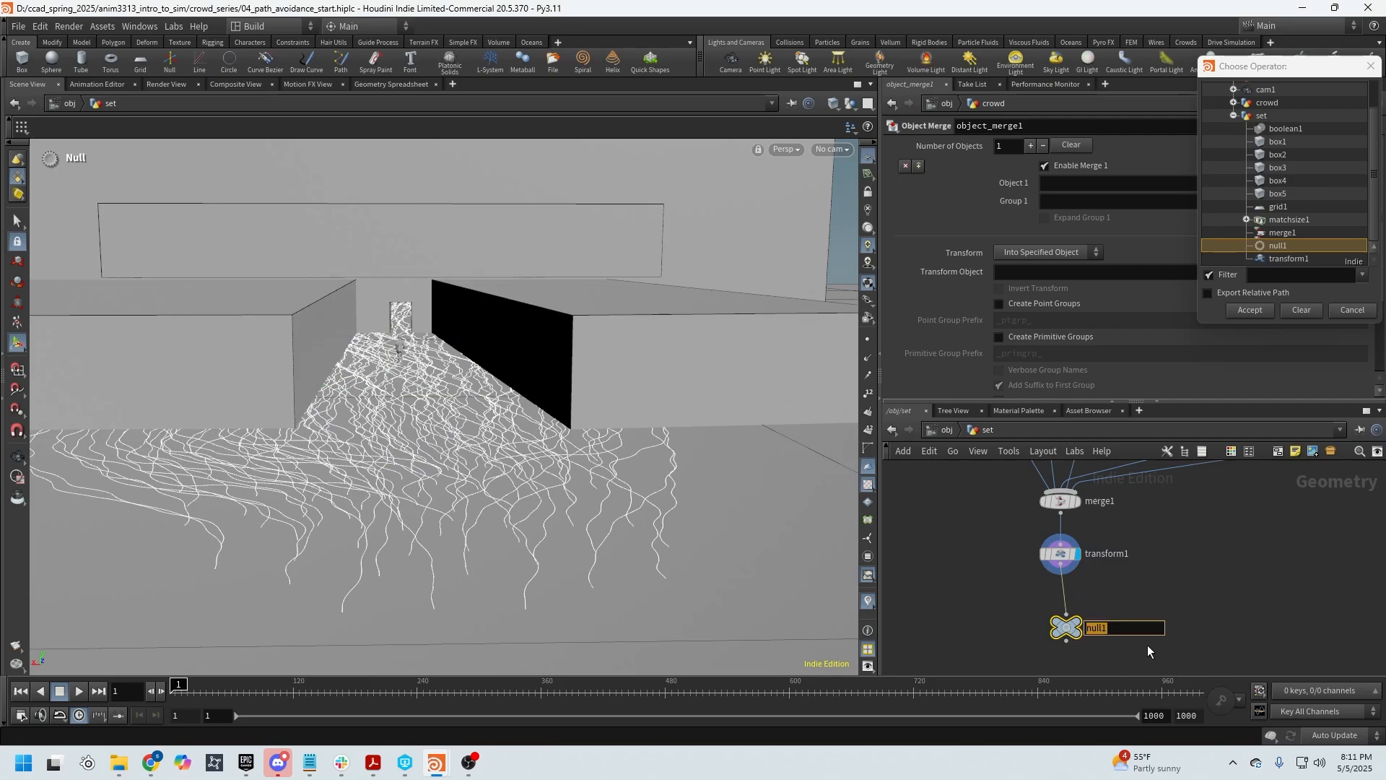
pyautogui.write('OUT_')
pyautogui.press('BackSpace')
pyautogui.press('BackSpace')
pyautogui.press('BackSpace')
pyautogui.press('BackSpace')
pyautogui.write('SET_OUT')
pyautogui.press('Return')
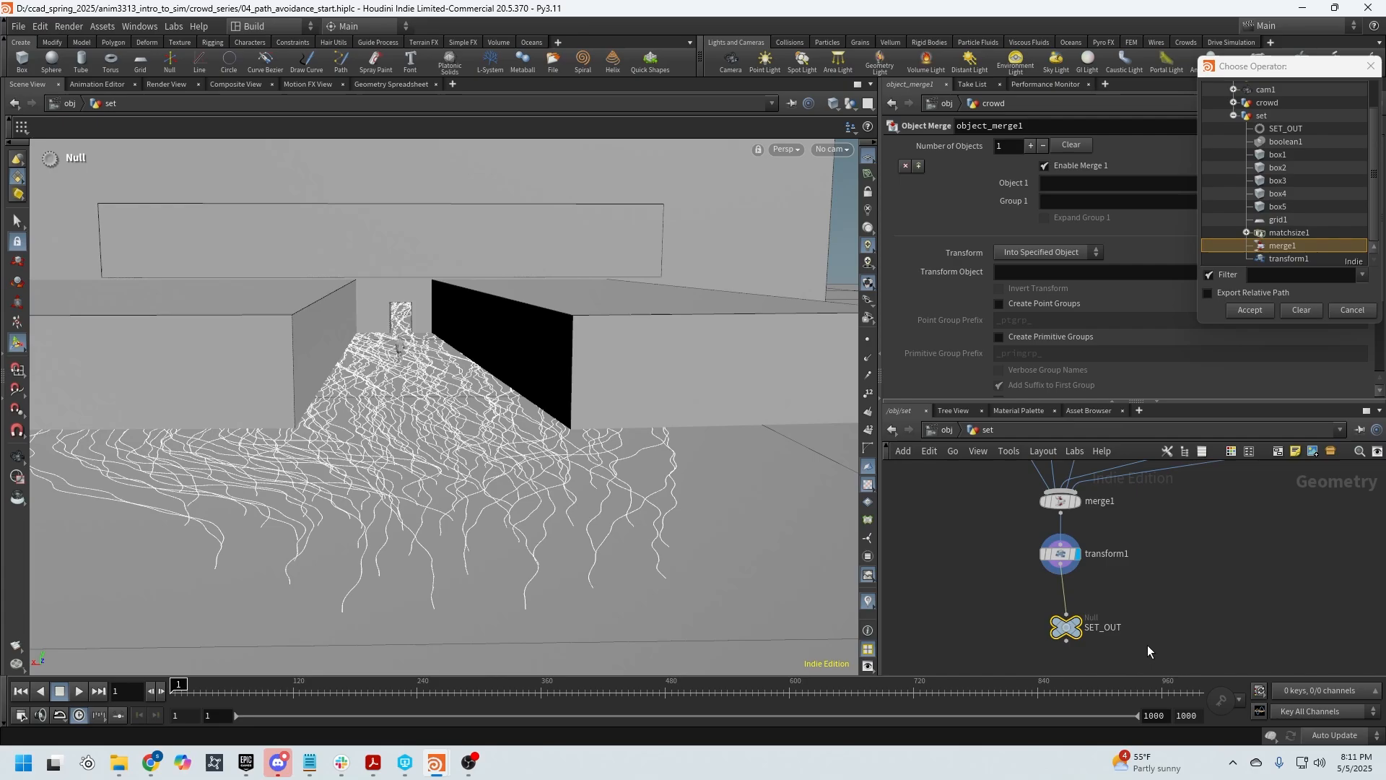
# Step: Choose /obj/set/SET_OUT as Object 1 of object_merge1 and display that node to check the merged set geometry
pyautogui.click(1285, 128)
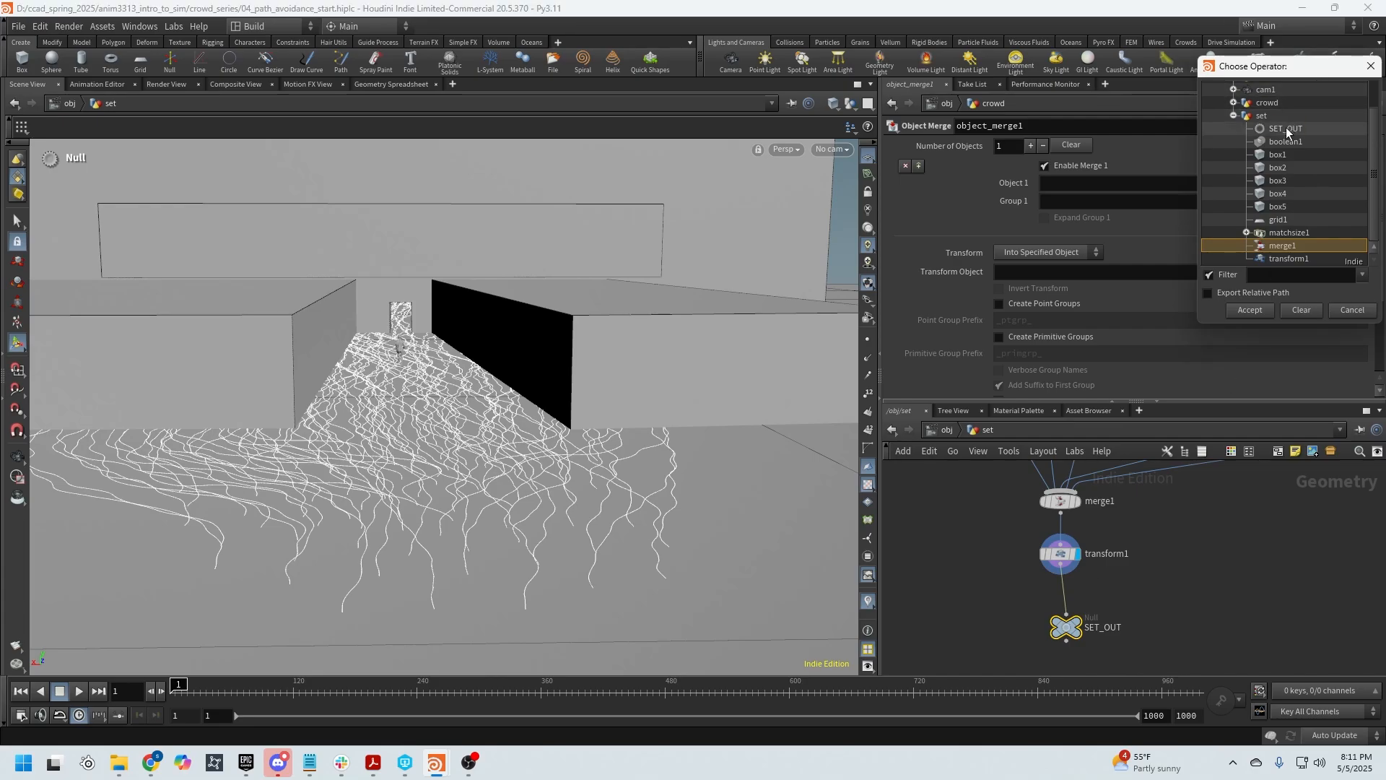
pyautogui.click(1249, 310)
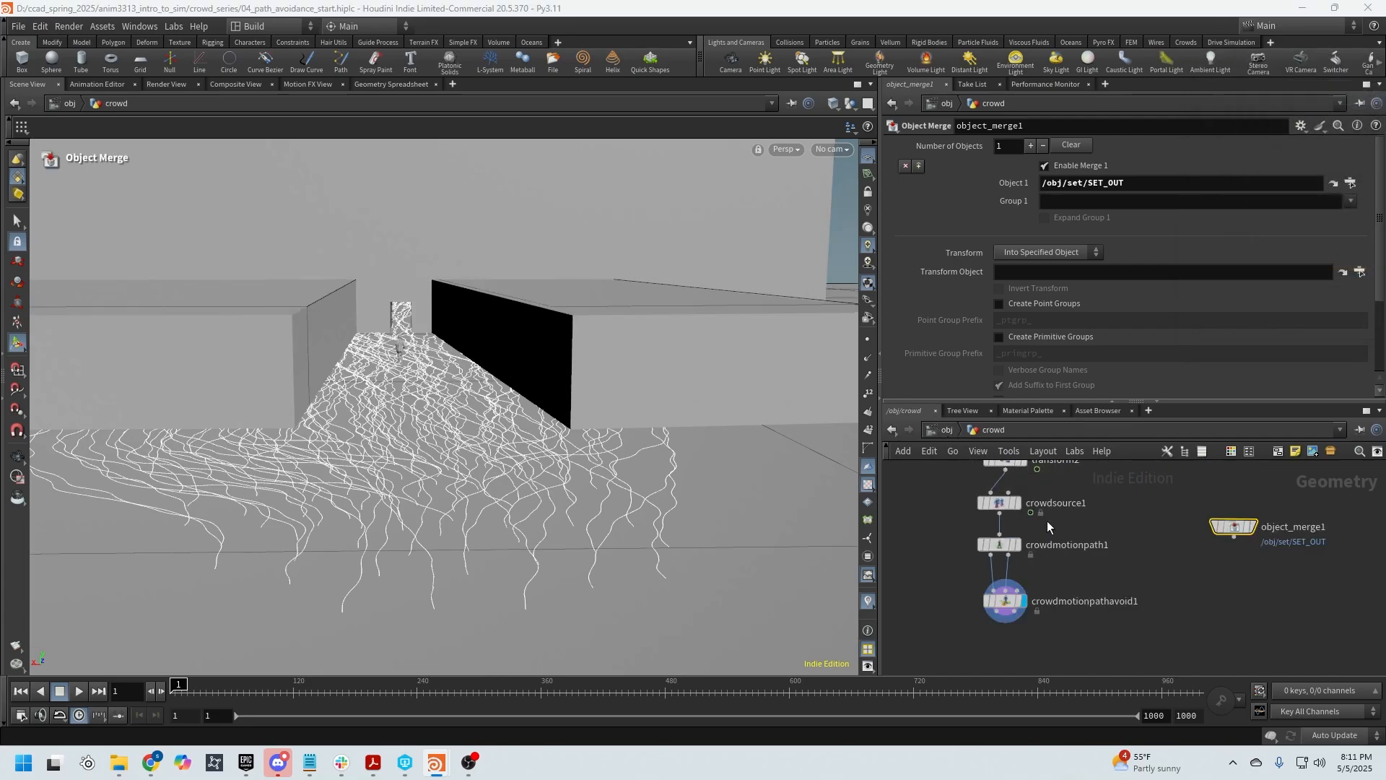
pyautogui.moveTo(1235, 527); pyautogui.dragTo(1214, 522)
pyautogui.click(1234, 521)
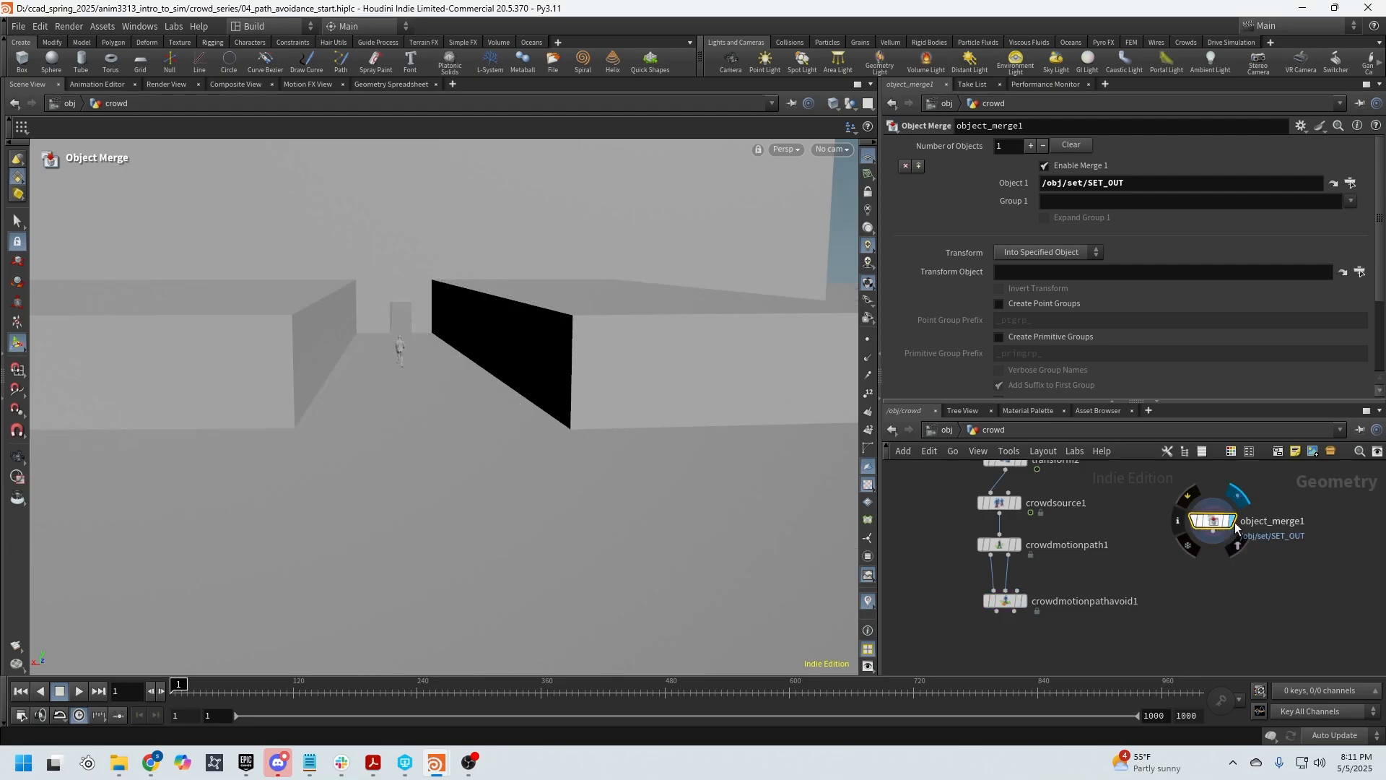
pyautogui.press('space')
pyautogui.moveTo(607, 401)
pyautogui.mouseDown()
pyautogui.moveTo(575, 356)
pyautogui.moveTo(607, 415)
pyautogui.moveTo(628, 393)
pyautogui.mouseUp()
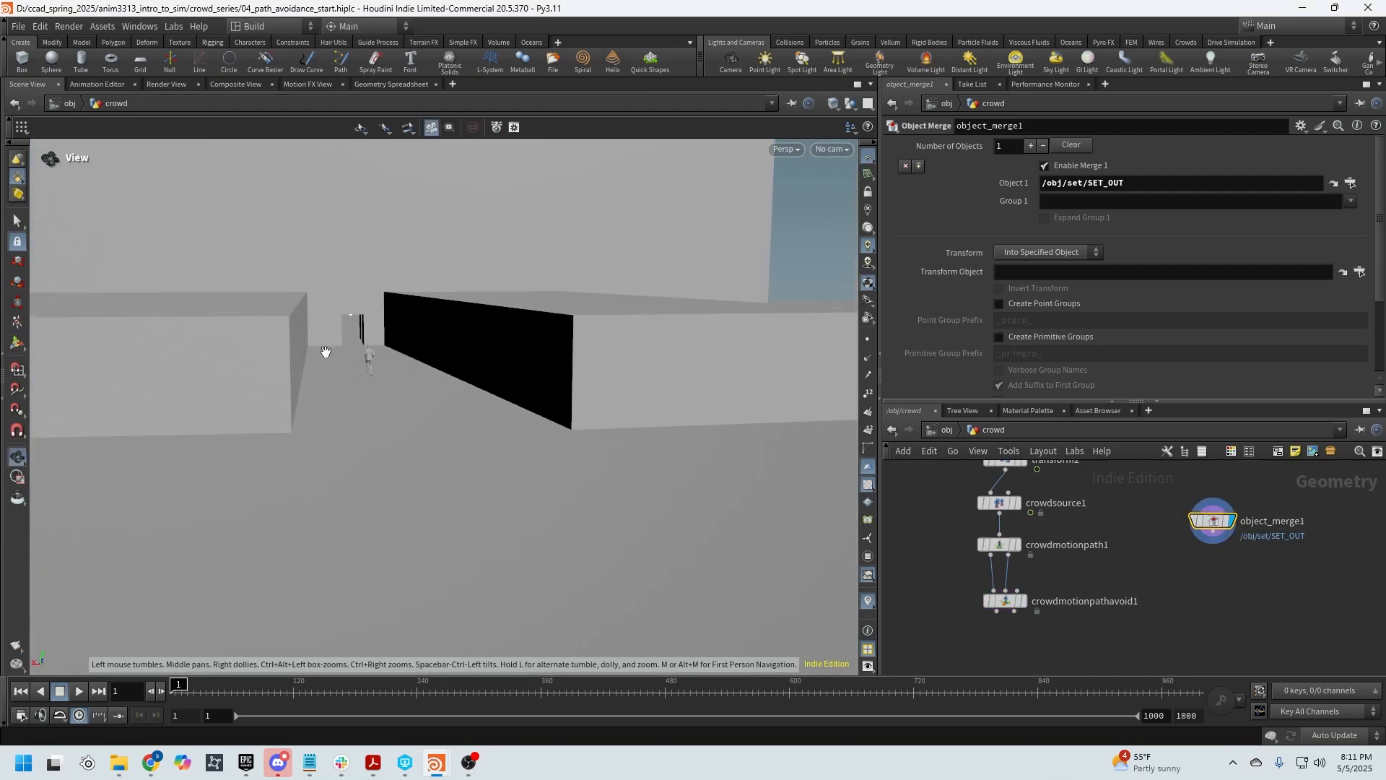
pyautogui.keyDown('alt'); pyautogui.moveTo(325, 349); pyautogui.dragTo(610, 428, button='right'); pyautogui.keyUp('alt')
pyautogui.moveTo(611, 427); pyautogui.dragTo(470, 473)
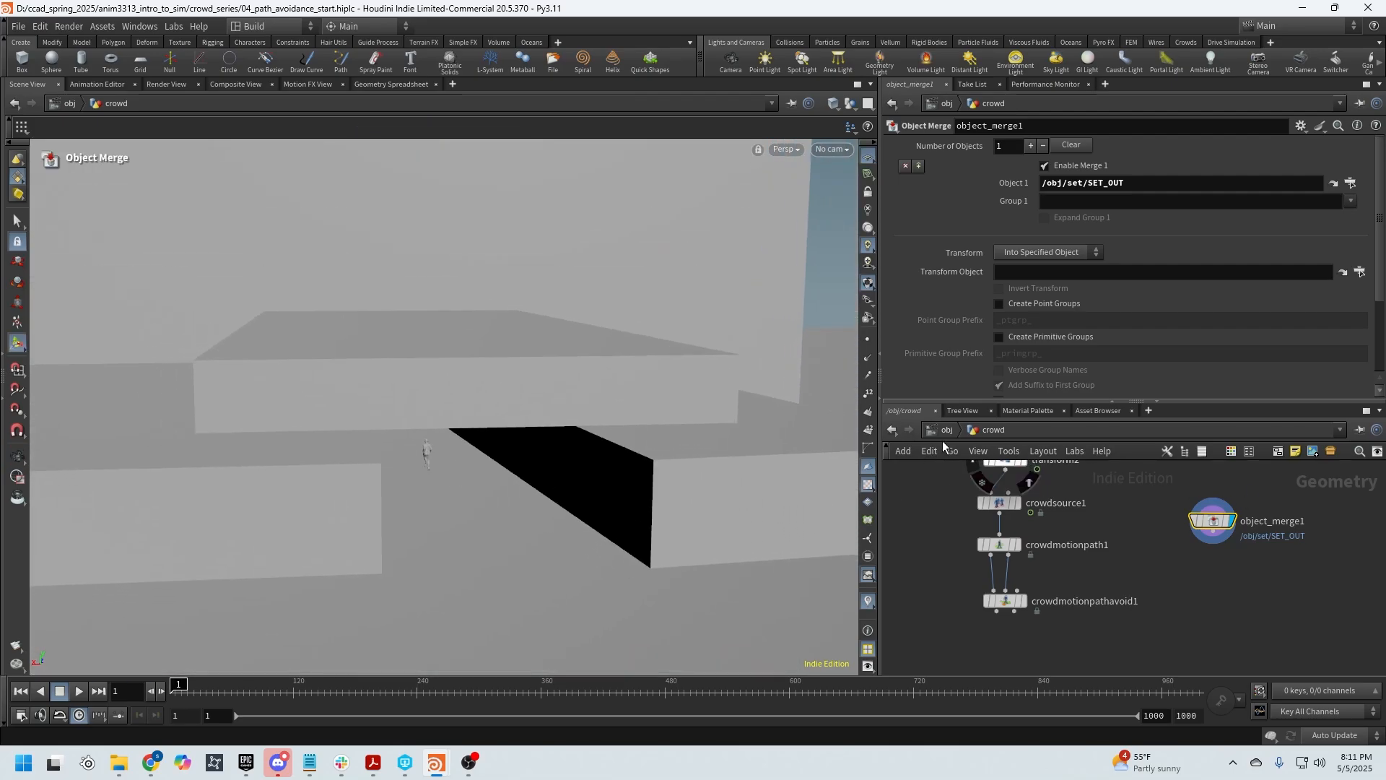
# Step: Connect object_merge1 to the obstacle input of crowdmotionpathavoid1 and display the avoidance node
pyautogui.moveTo(1225, 523)
pyautogui.moveTo(1225, 523); pyautogui.dragTo(1225, 505)
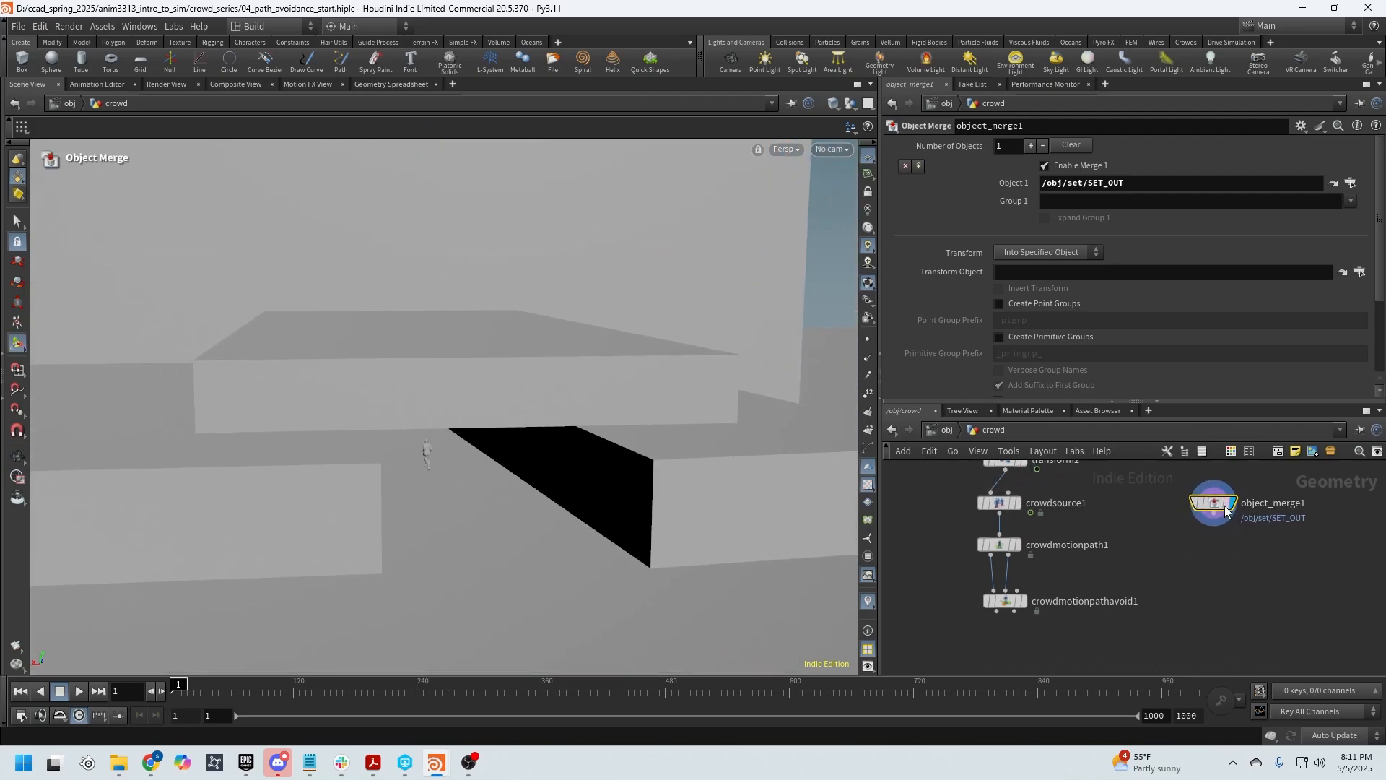
pyautogui.click(1214, 521)
pyautogui.click(1018, 592)
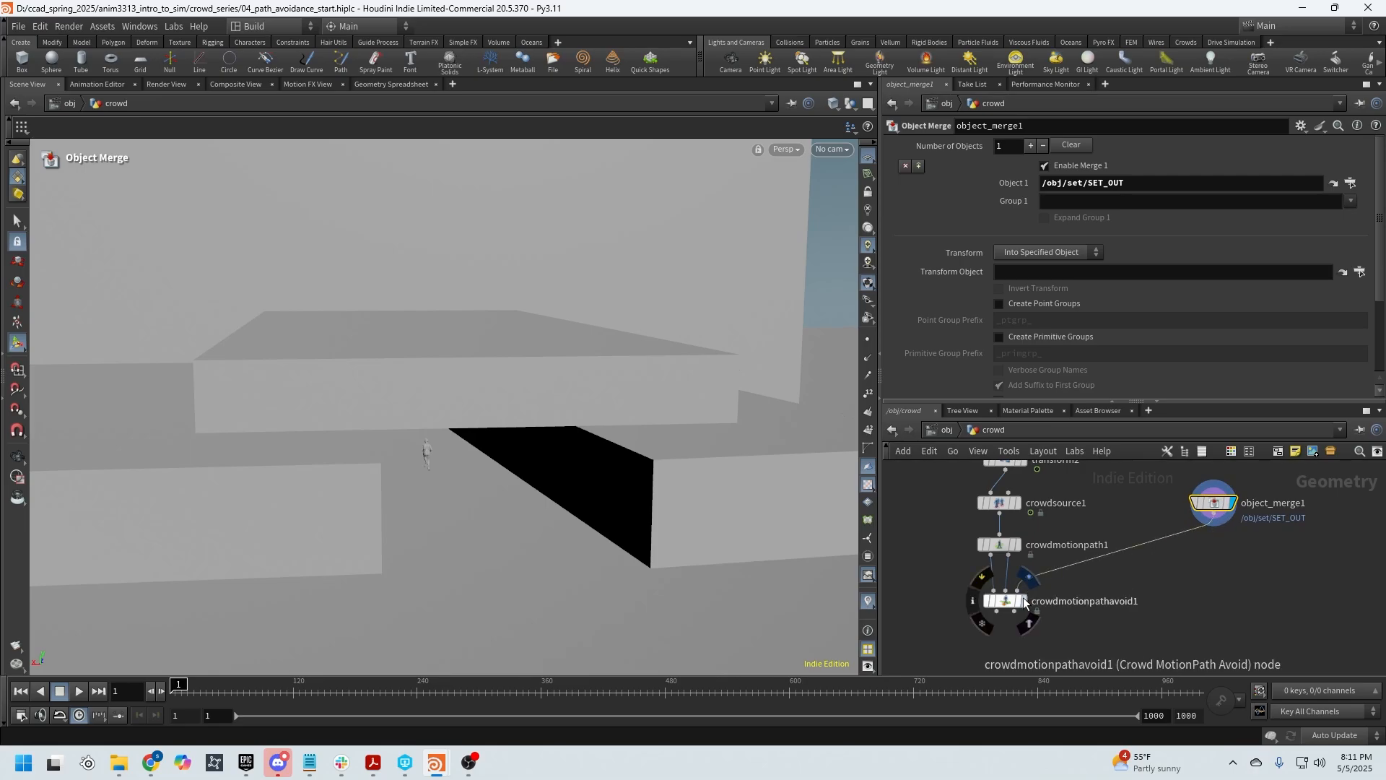
pyautogui.click(1006, 601)
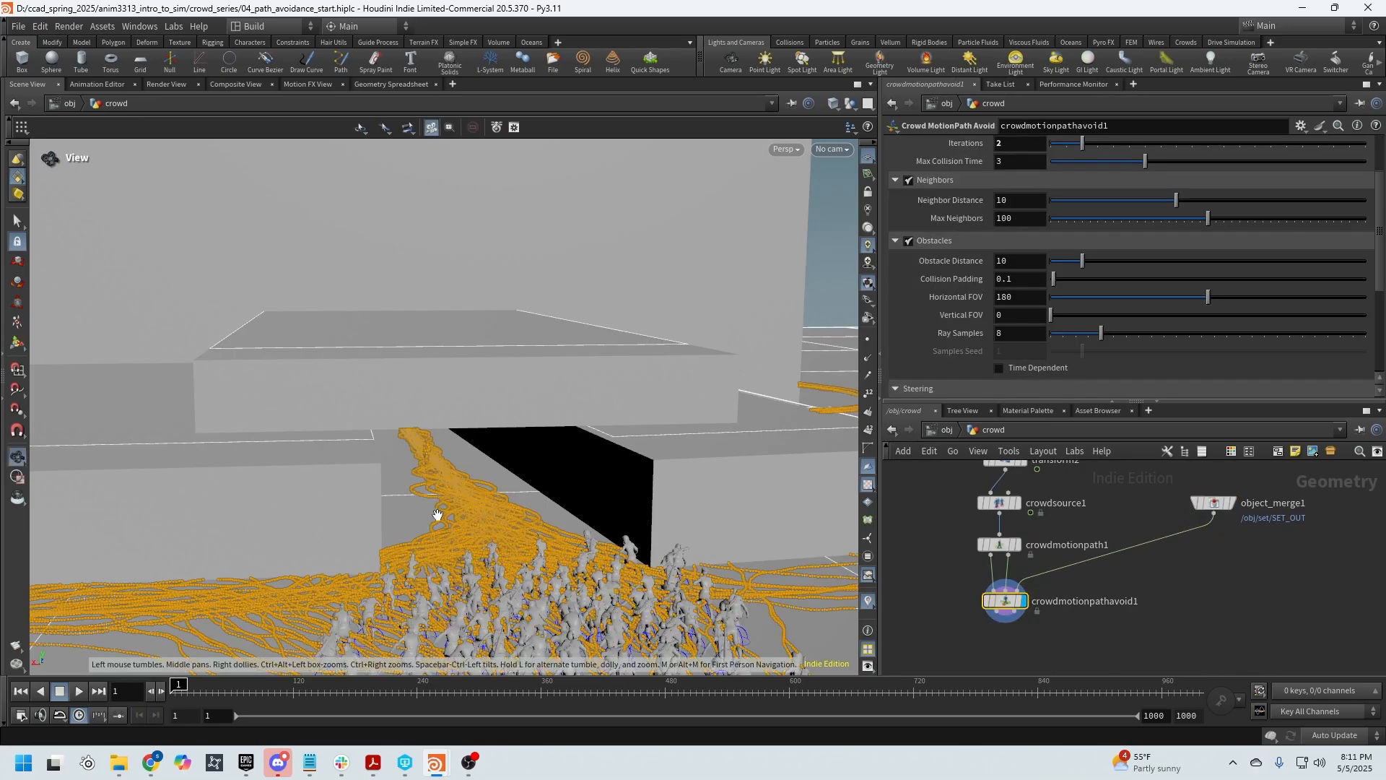
# Step: Examine from several angles how the crowd's paths run around the building and into the passage
pyautogui.keyDown('alt'); pyautogui.moveTo(436, 517); pyautogui.dragTo(558, 486, button='right'); pyautogui.keyUp('alt')
pyautogui.moveTo(558, 487); pyautogui.dragTo(282, 492)
pyautogui.press('Escape')
pyautogui.keyDown('alt'); pyautogui.moveTo(364, 544); pyautogui.dragTo(478, 521); pyautogui.keyUp('alt')
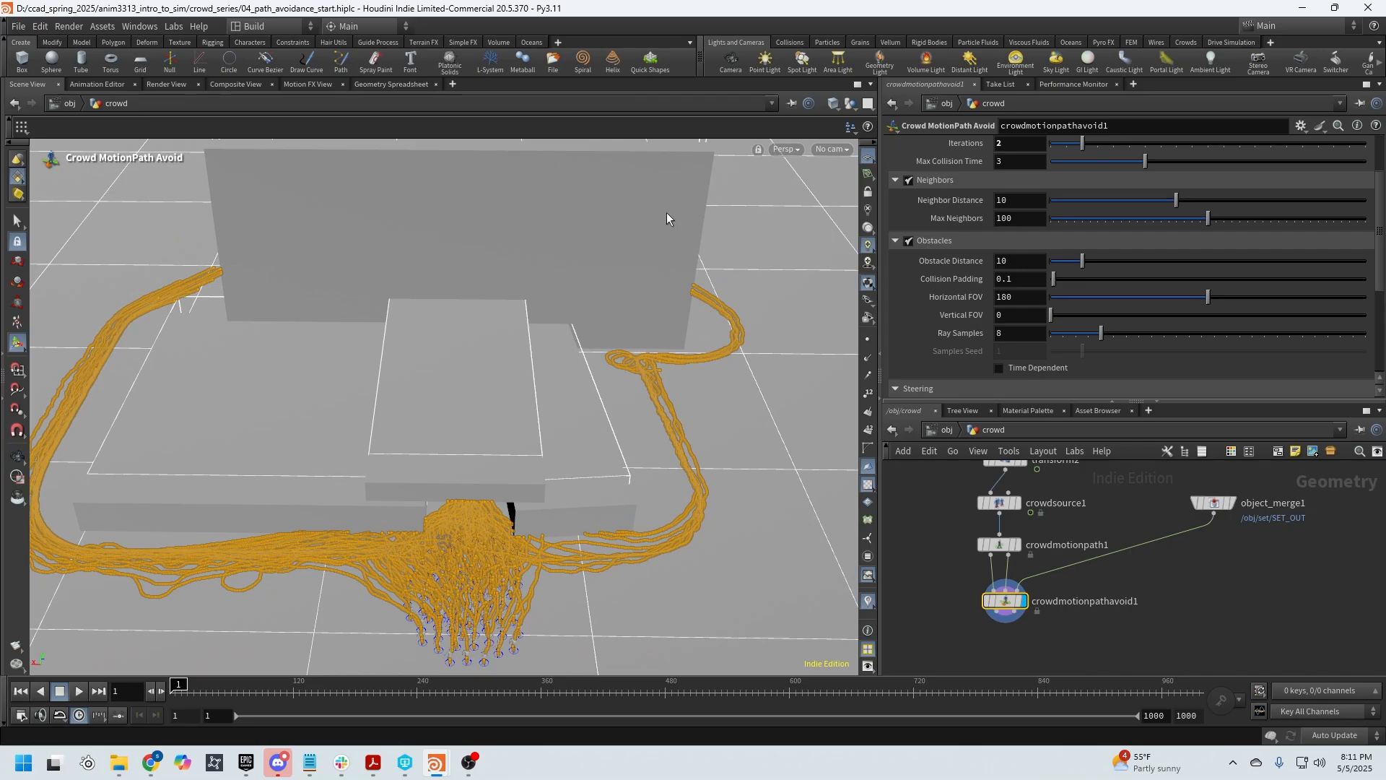
pyautogui.keyDown('alt'); pyautogui.moveTo(369, 439); pyautogui.dragTo(467, 411); pyautogui.keyUp('alt')
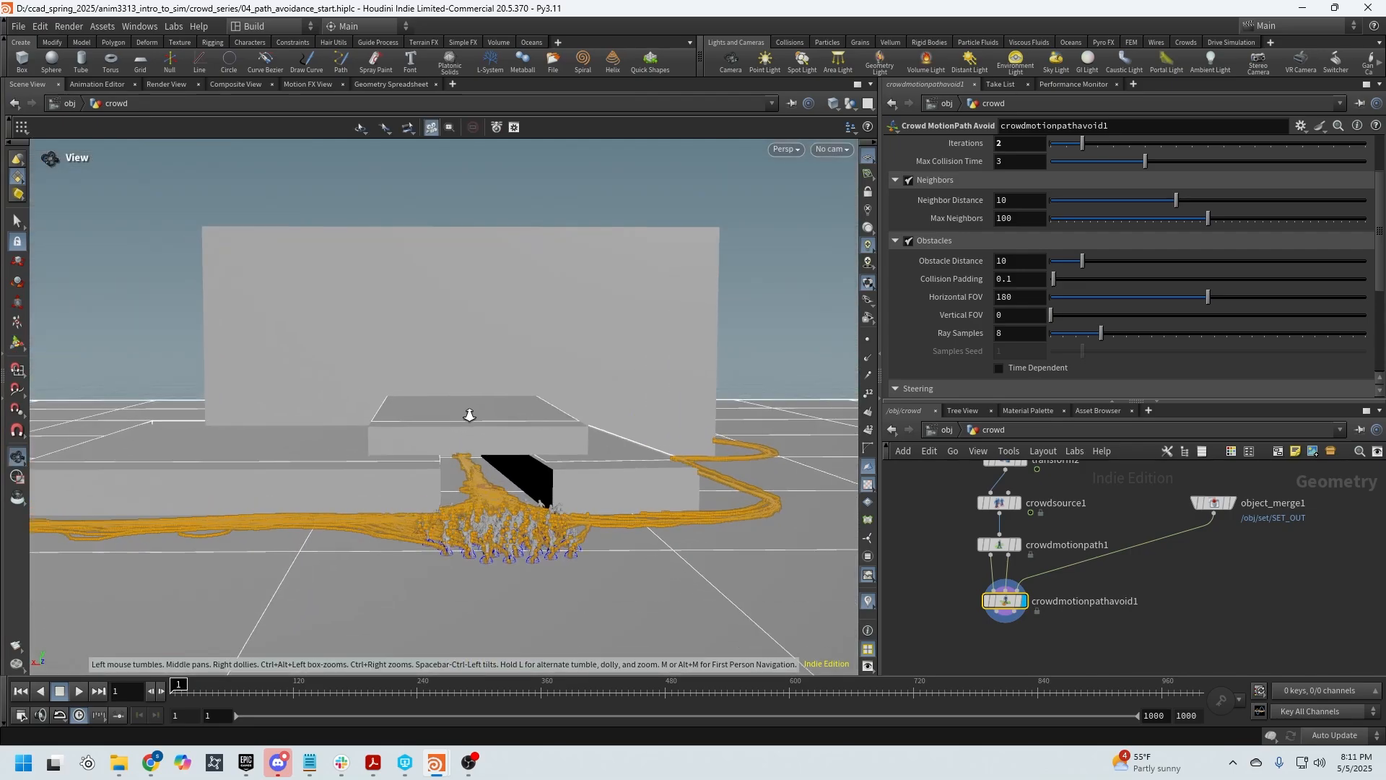
pyautogui.keyDown('alt'); pyautogui.moveTo(467, 411); pyautogui.dragTo(734, 484, button='right'); pyautogui.keyUp('alt')
pyautogui.keyDown('alt'); pyautogui.moveTo(585, 535); pyautogui.dragTo(445, 422, button='middle'); pyautogui.keyUp('alt')
pyautogui.moveTo(445, 424); pyautogui.dragTo(557, 452)
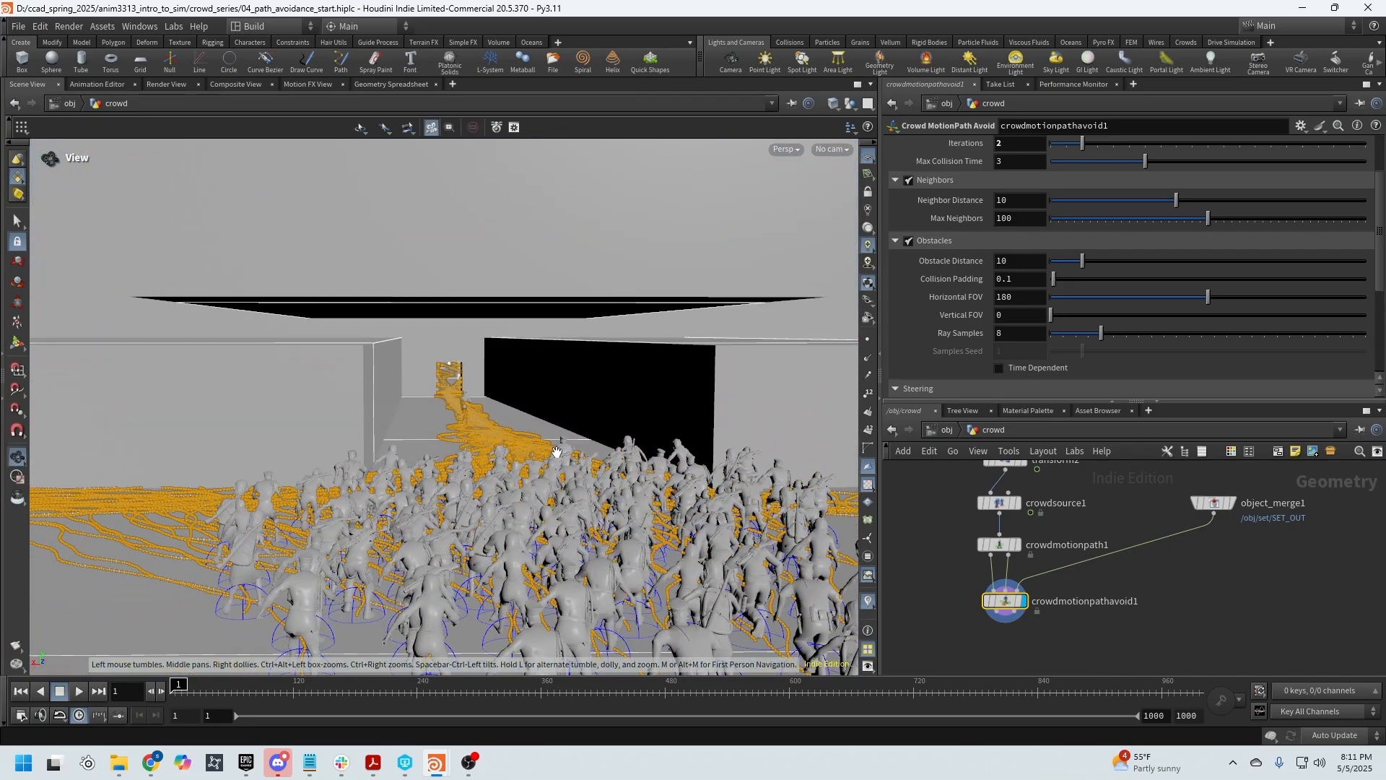
pyautogui.moveTo(474, 429); pyautogui.dragTo(592, 457)
# Step: Set the Obstacle Distance of crowdmotionpathavoid1 to 4
pyautogui.press('Return')
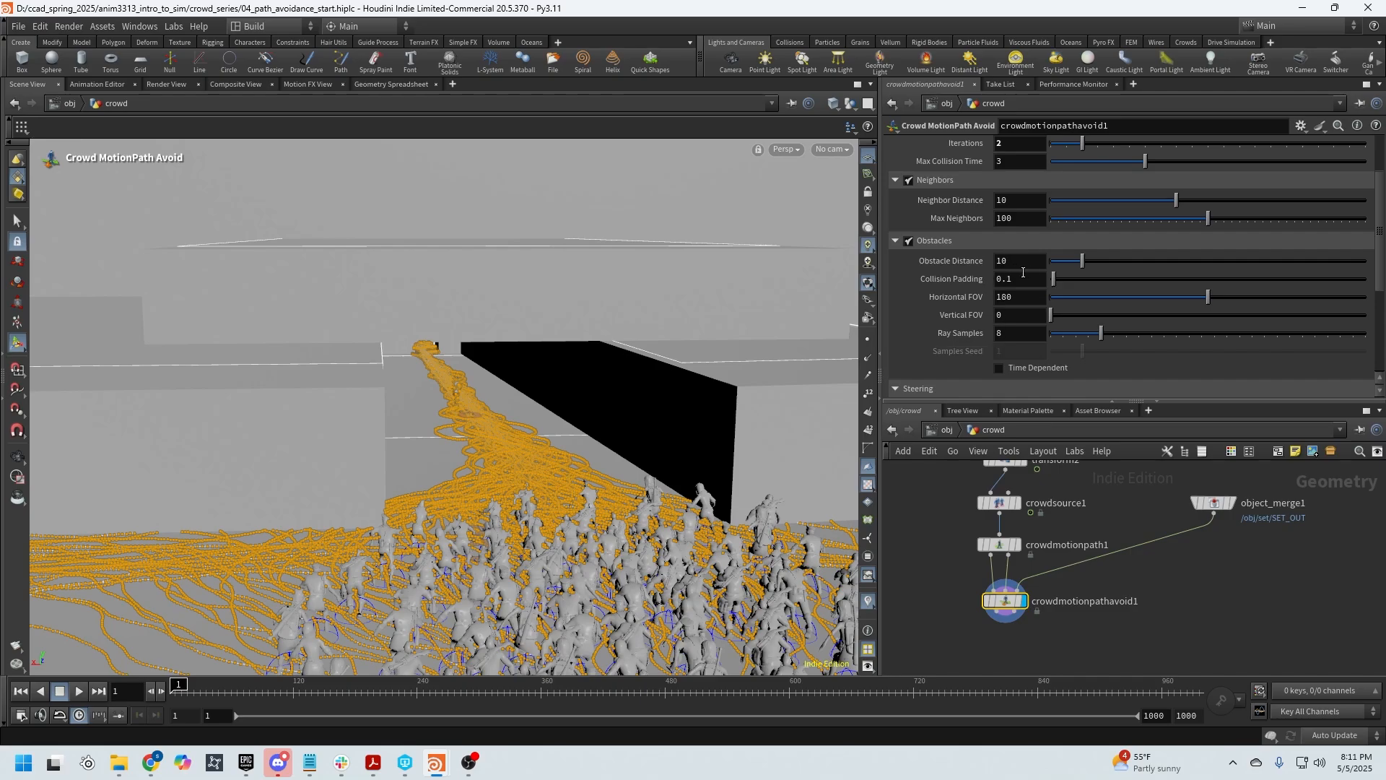
pyautogui.press('Return')
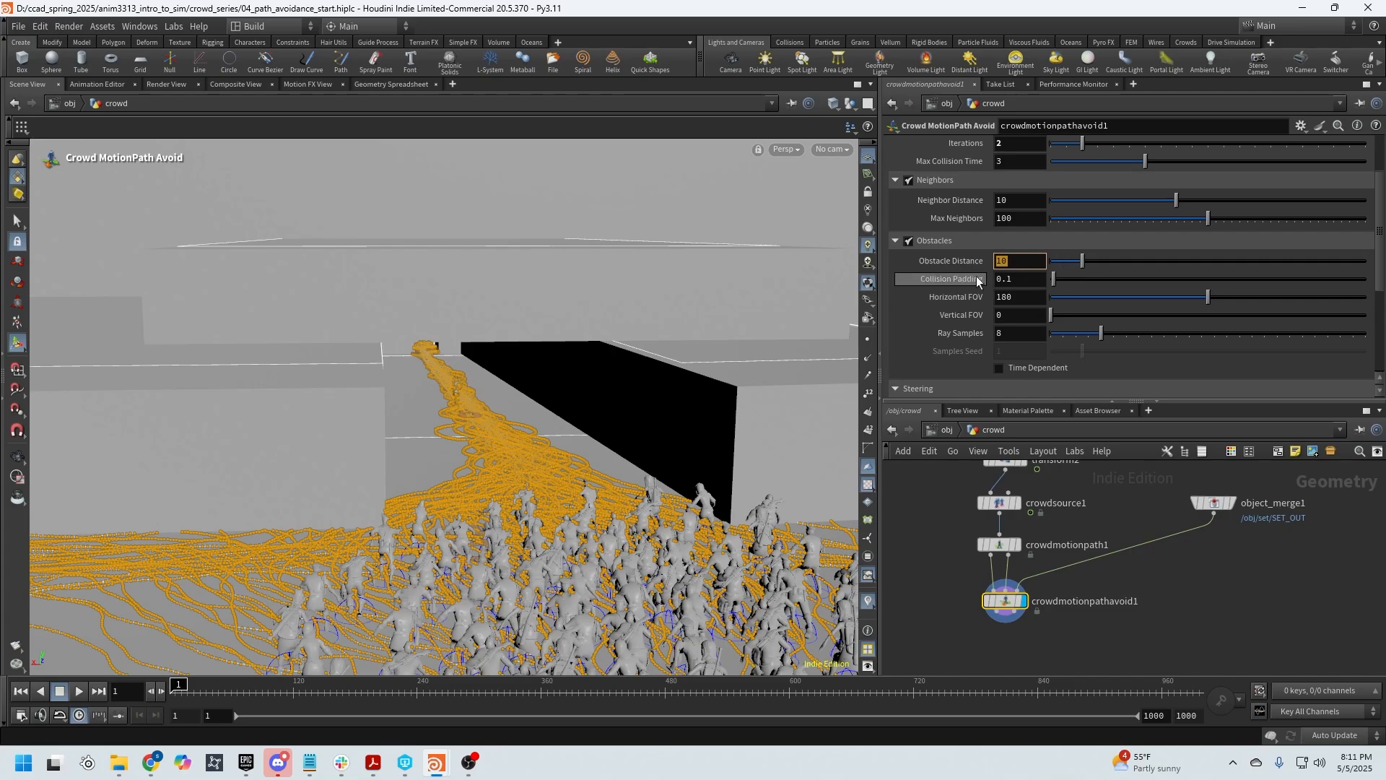
pyautogui.write('4')
pyautogui.press('Return')
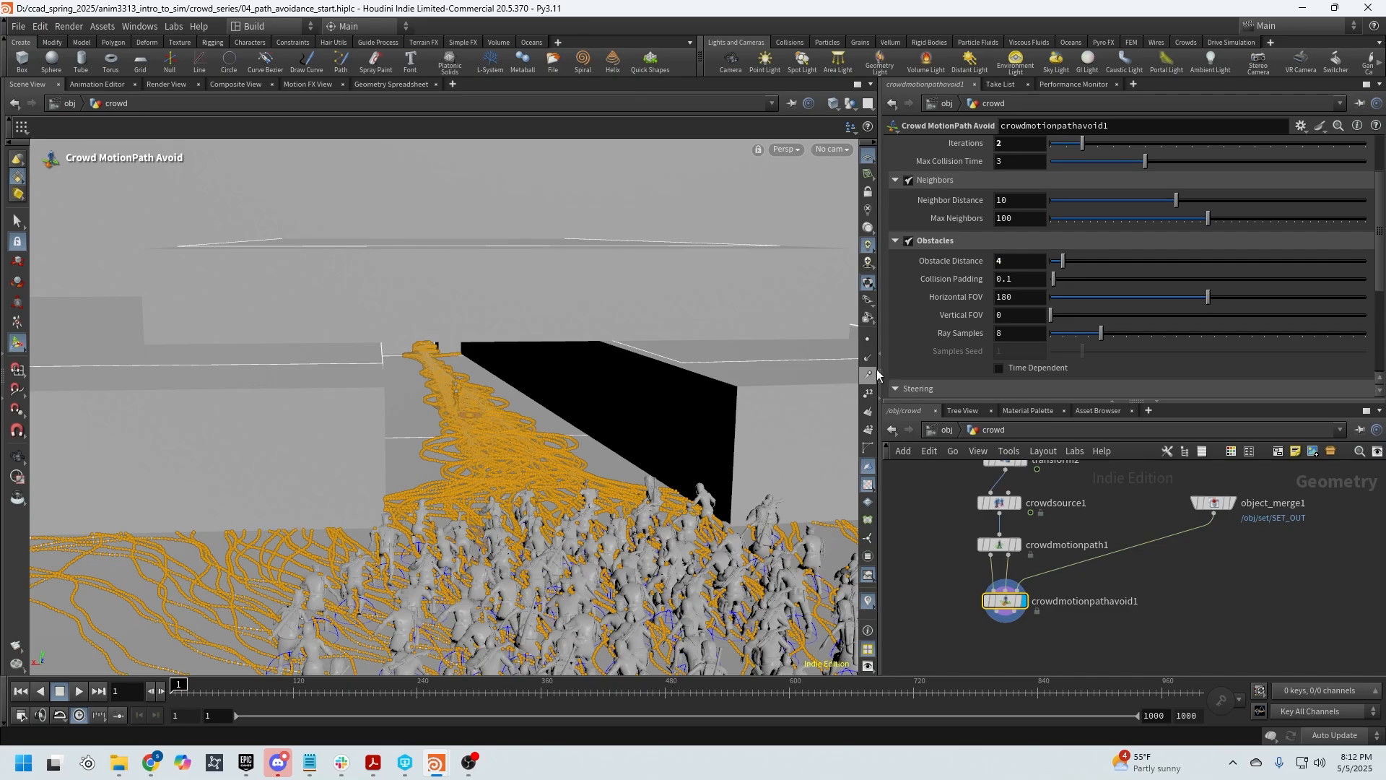
# Step: Set the steering Max Turn Rate of crowdmotionpathavoid1 to 10
pyautogui.scroll(-5, 1220, 296)
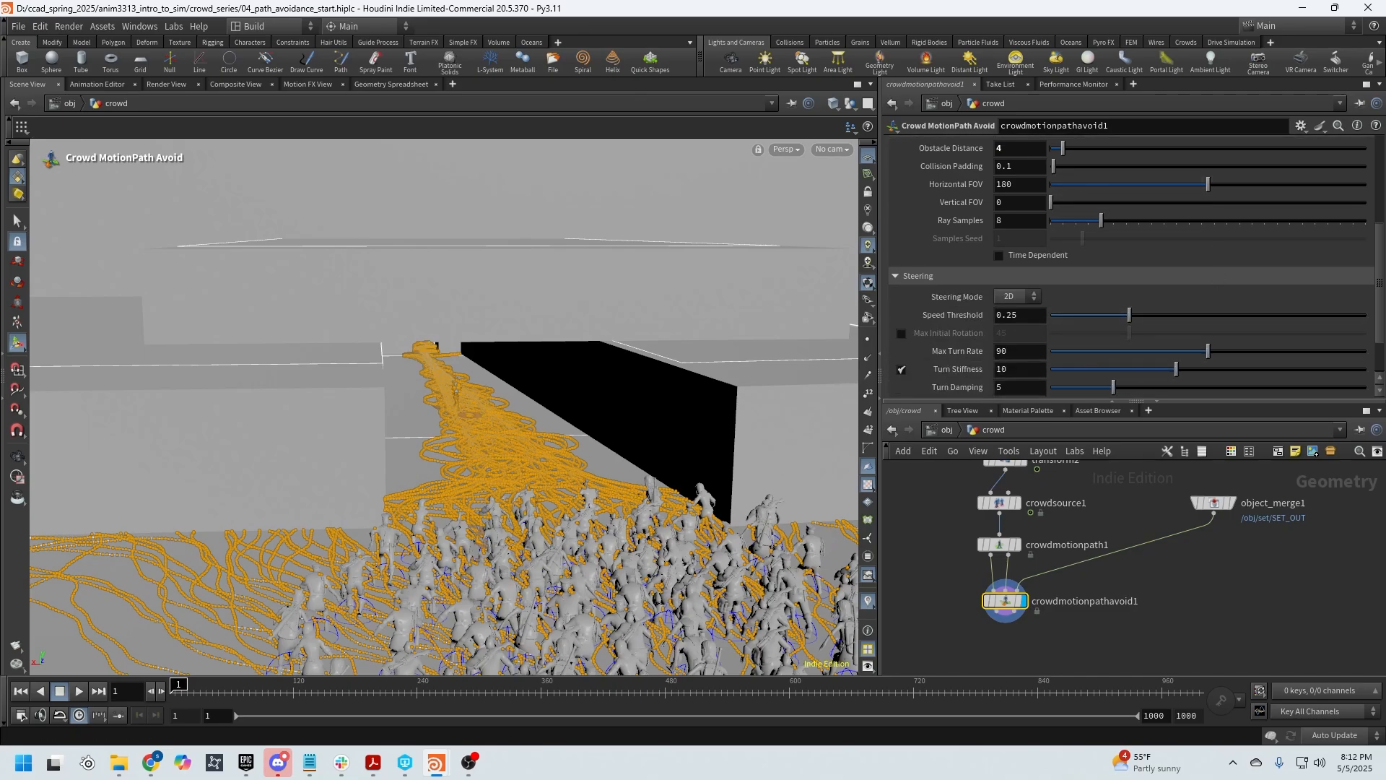
pyautogui.scroll(-3, 1091, 370)
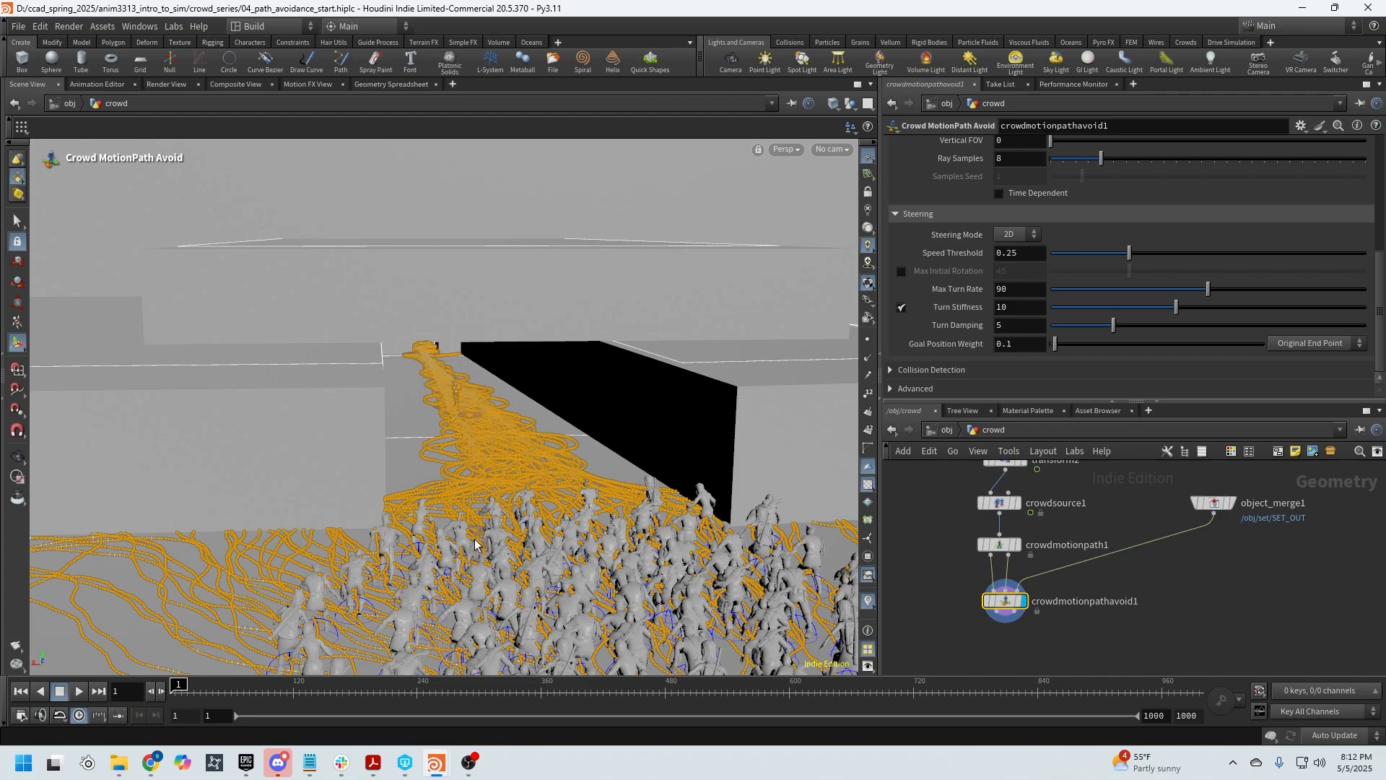
pyautogui.doubleClick(1040, 289)
pyautogui.press('Return')
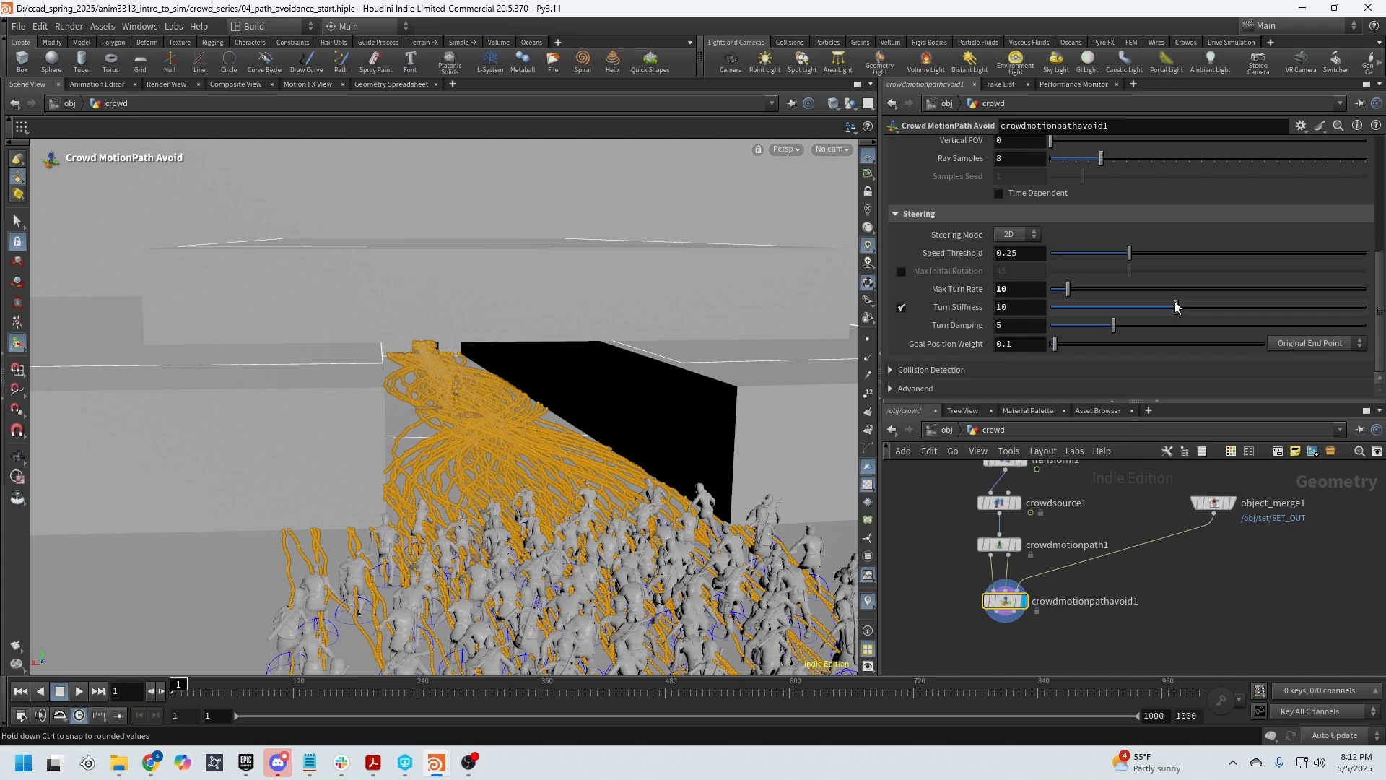
# Step: Inspect the avoidance paths around the passage entrance, play the crowd animation, and return to the first frame
pyautogui.keyDown('alt'); pyautogui.moveTo(579, 480); pyautogui.dragTo(426, 436); pyautogui.keyUp('alt')
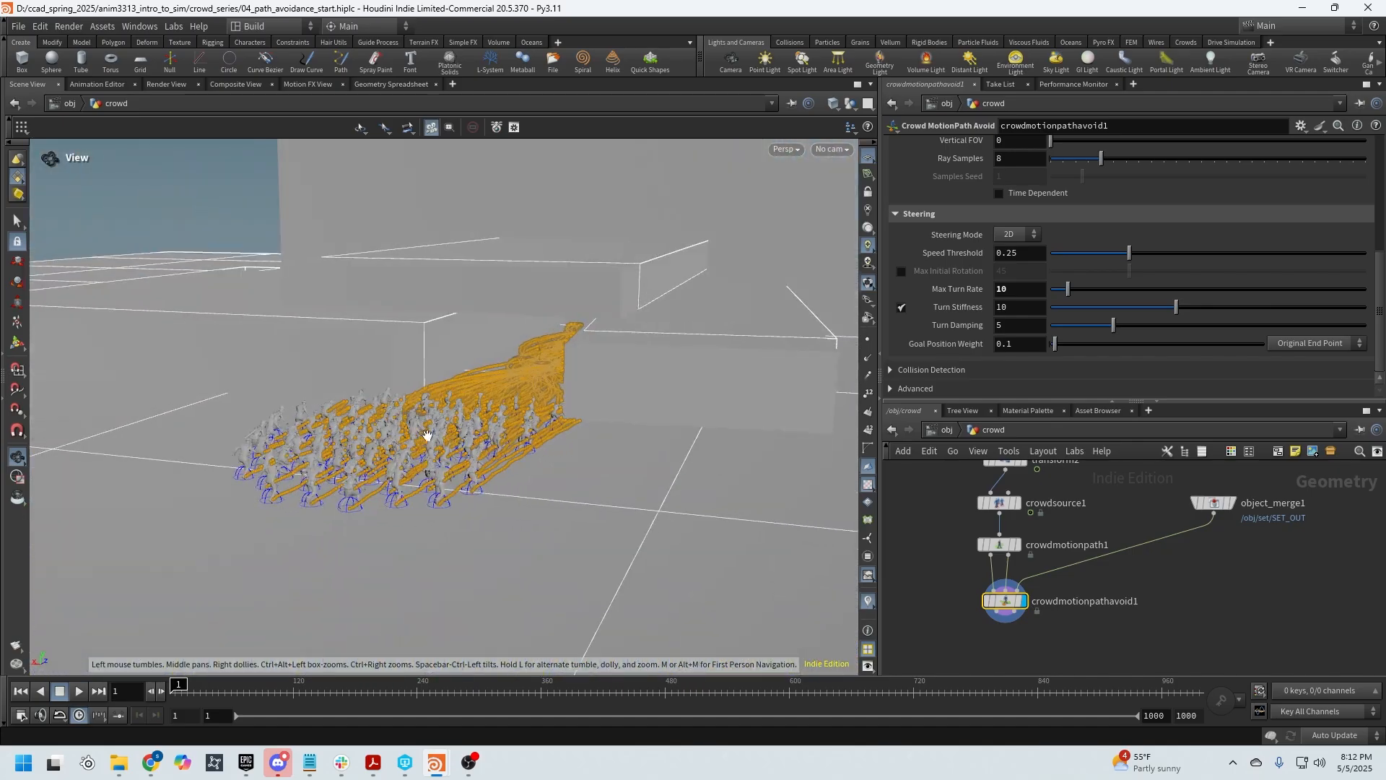
pyautogui.moveTo(377, 349); pyautogui.dragTo(514, 341)
pyautogui.moveTo(398, 359); pyautogui.dragTo(585, 405, button='right')
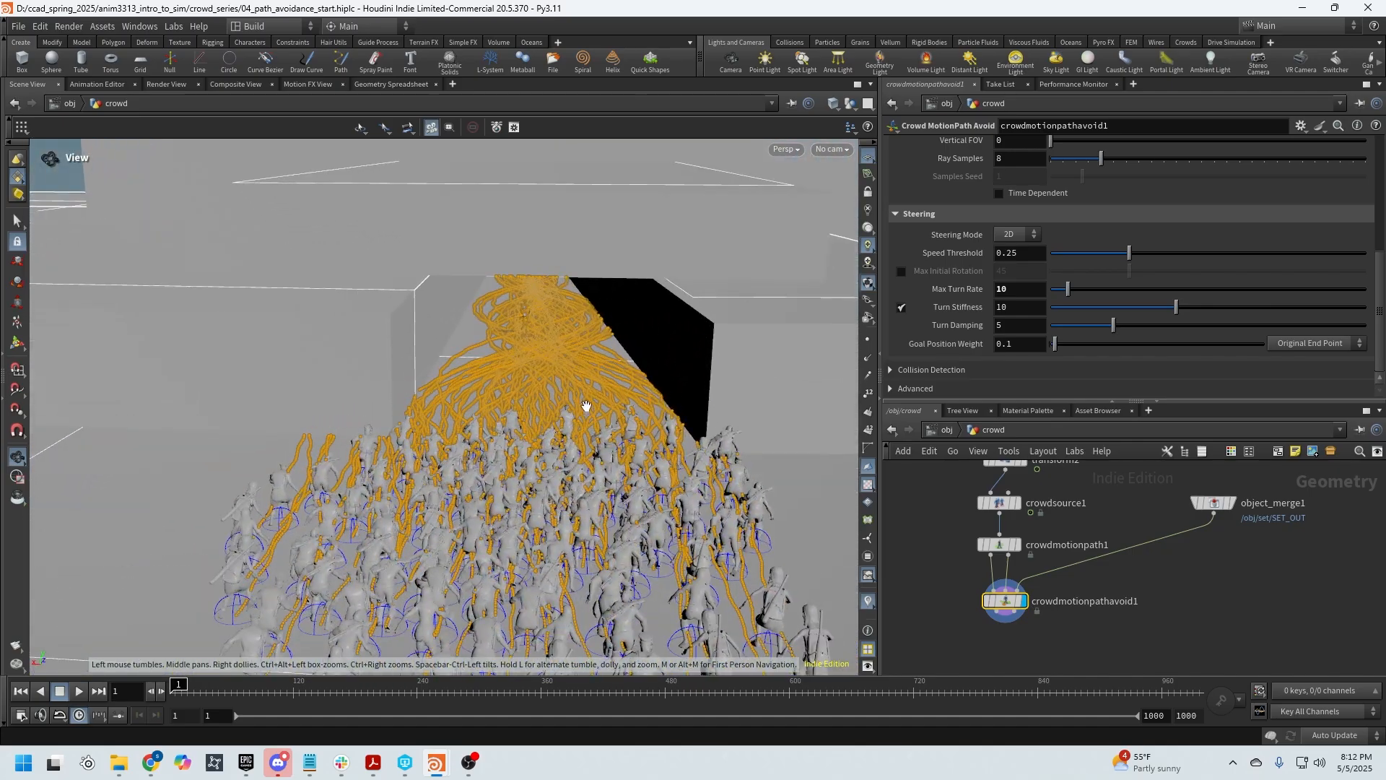
pyautogui.moveTo(514, 405); pyautogui.dragTo(578, 415)
pyautogui.moveTo(578, 414); pyautogui.dragTo(449, 399, button='middle')
pyautogui.moveTo(448, 400); pyautogui.dragTo(440, 448, button='right')
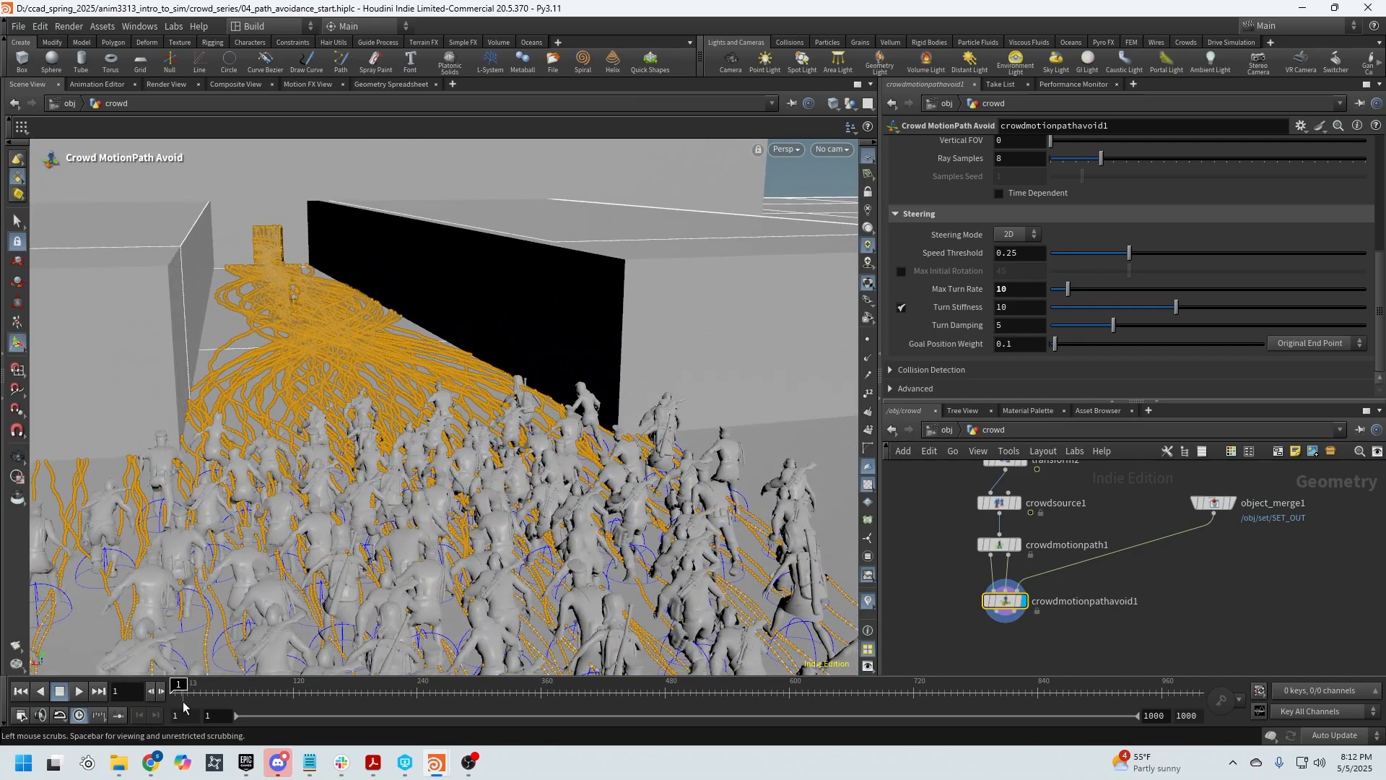
pyautogui.click(79, 692)
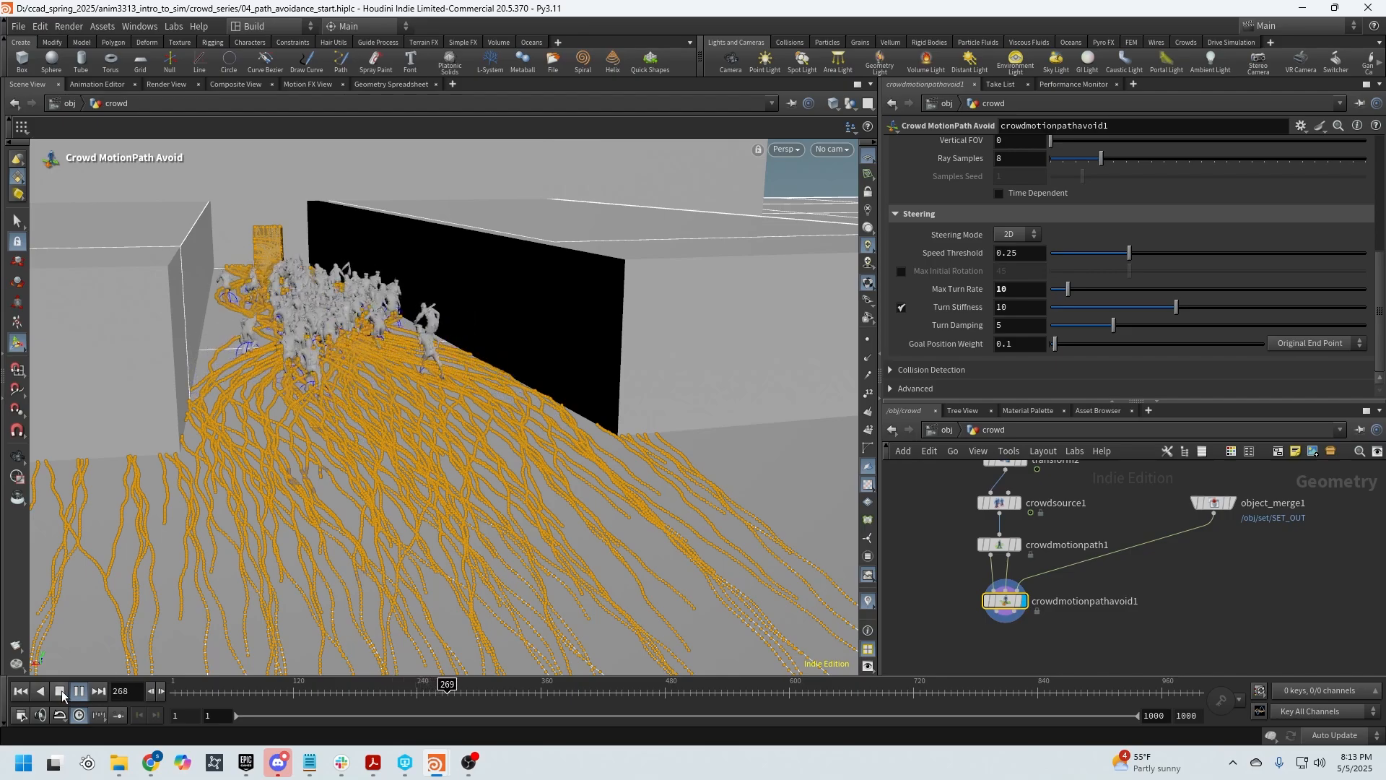
pyautogui.click(26, 691)
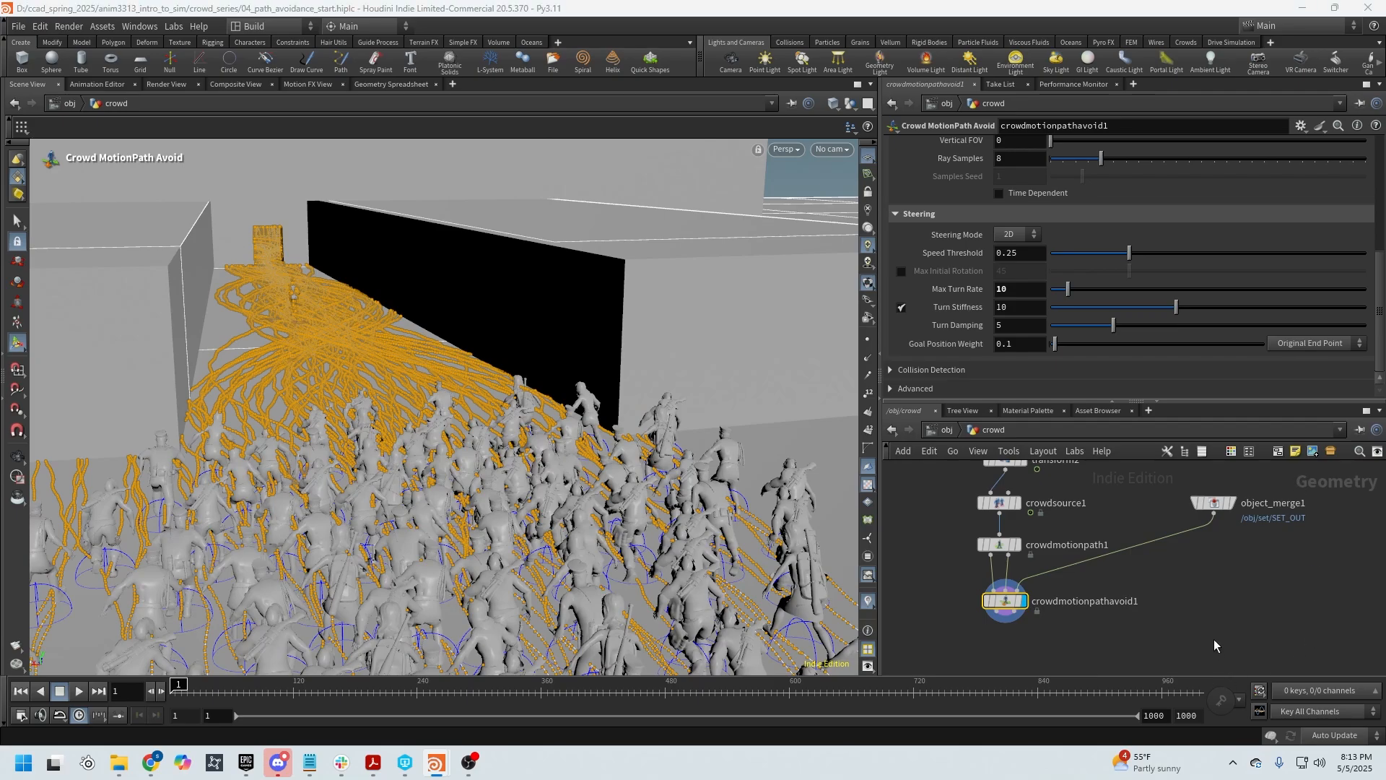
# Step: Add a Crowd MotionPath Evaluate node below crowdmotionpathavoid1, wire both of its inputs from that node, and display it
pyautogui.press('Tab')
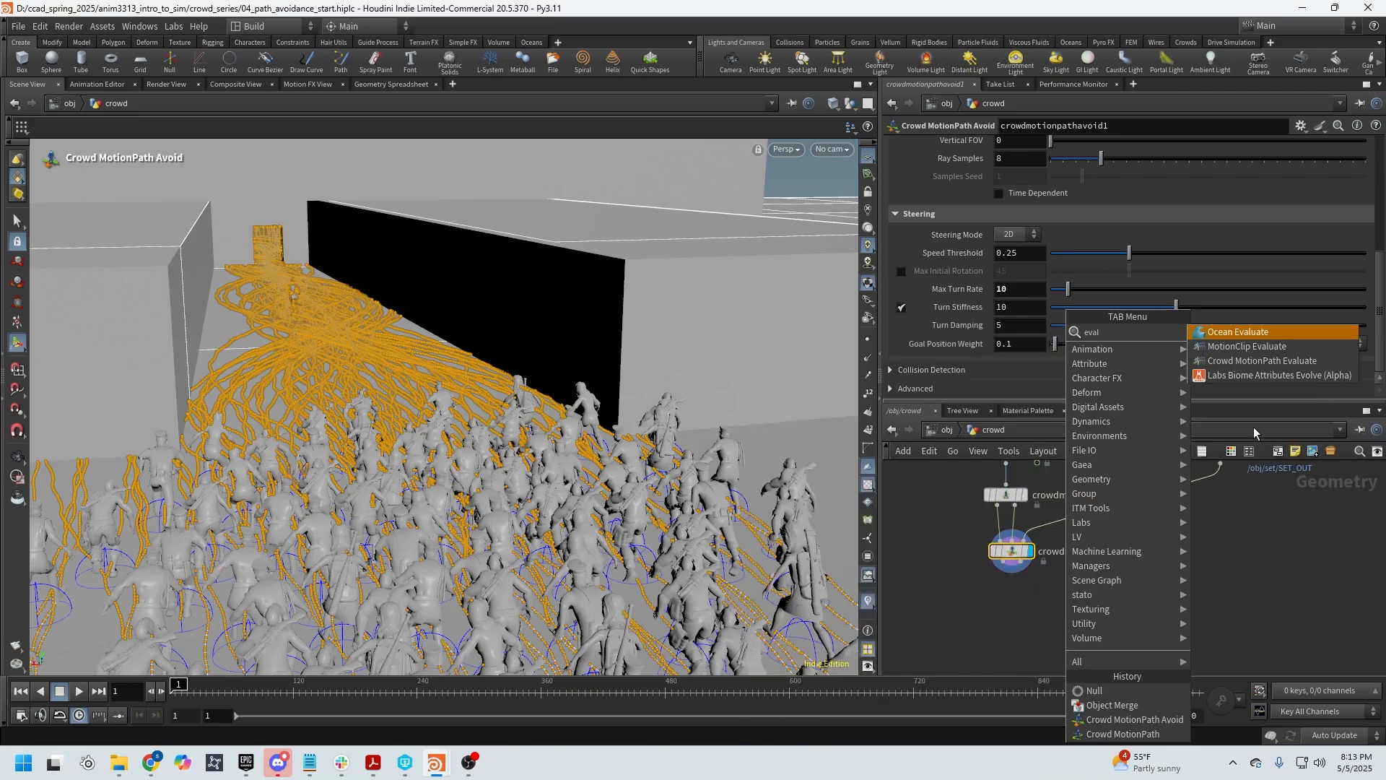
pyautogui.click(1240, 361)
pyautogui.click(1012, 611)
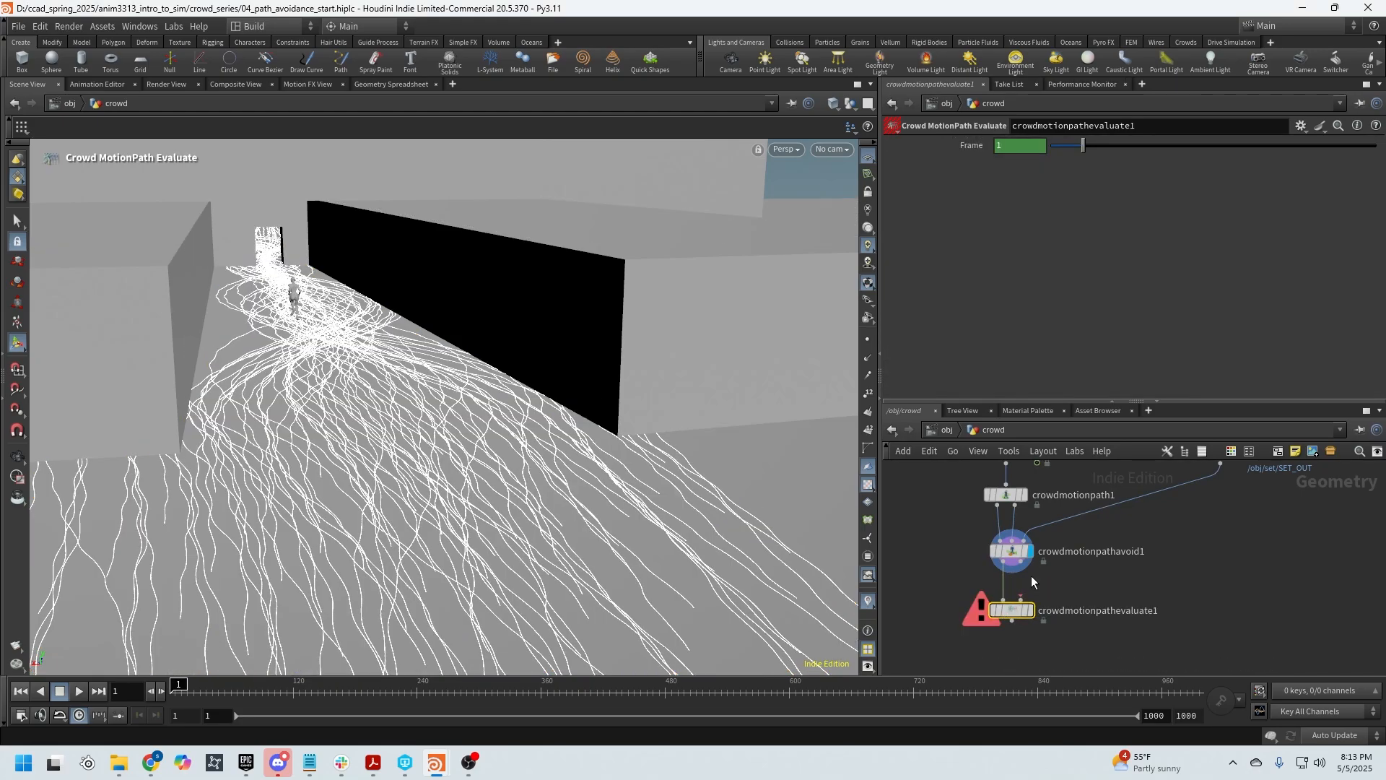
pyautogui.moveTo(1028, 574); pyautogui.dragTo(1034, 614)
pyautogui.click(1031, 611)
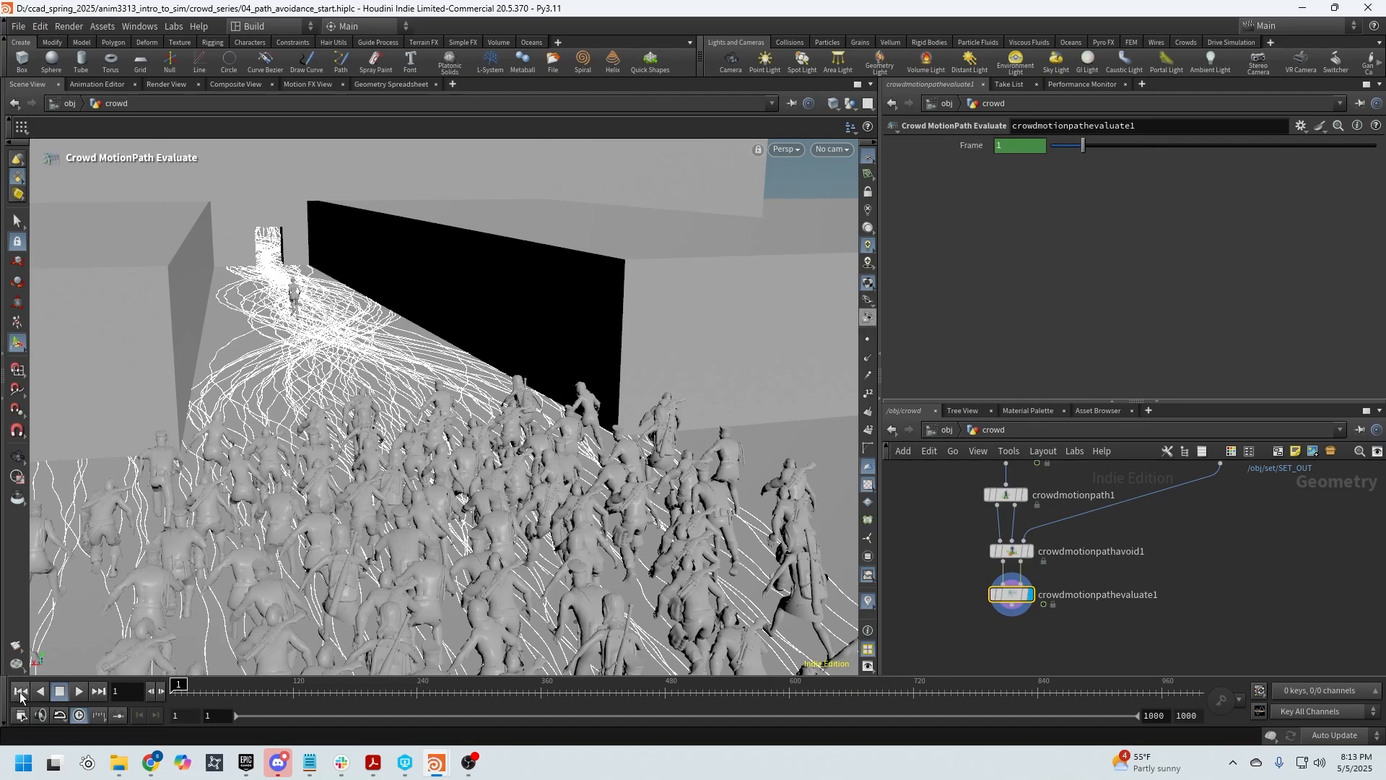
# Step: Play and scrub the evaluated crowd from inside the passage to check its run to the doorway, and return to frame 1
pyautogui.click(77, 695)
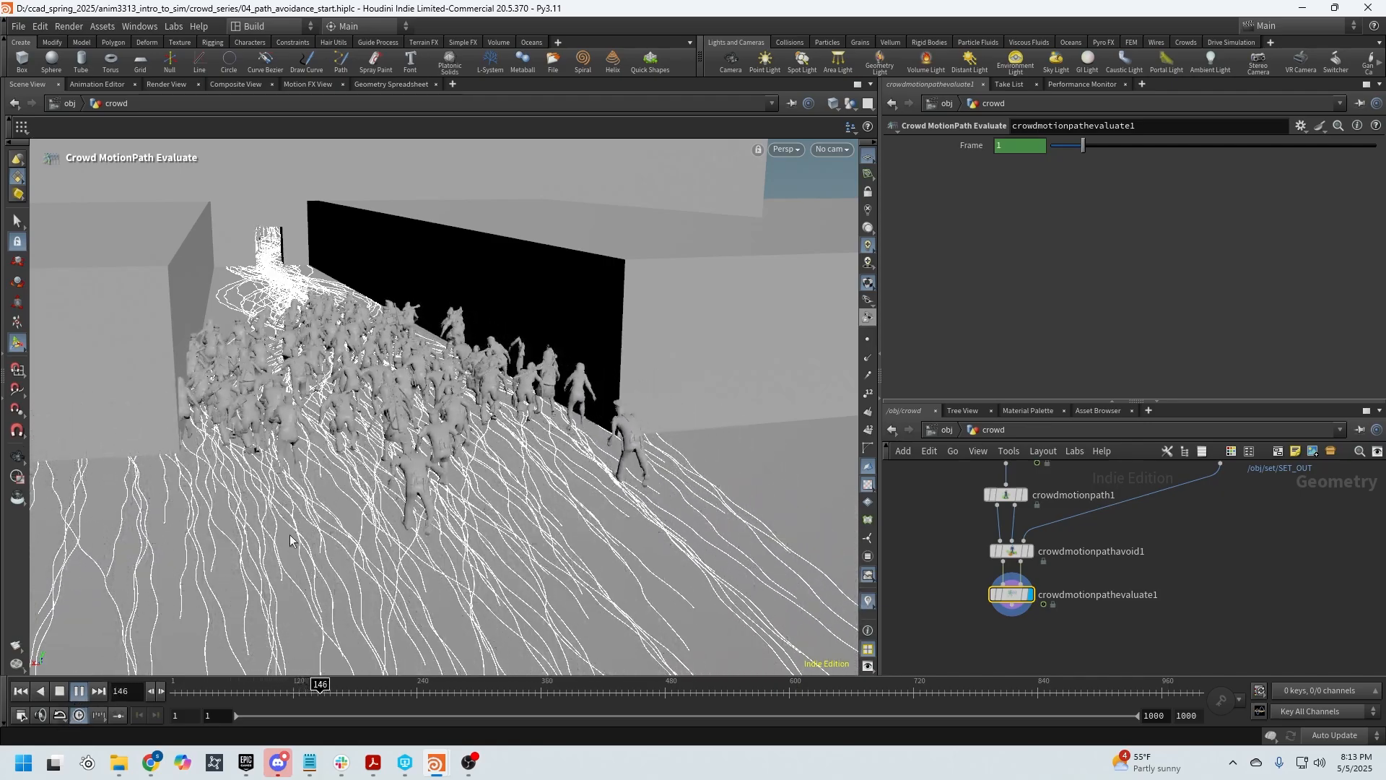
pyautogui.keyDown('alt'); pyautogui.moveTo(614, 254); pyautogui.dragTo(547, 269); pyautogui.keyUp('alt')
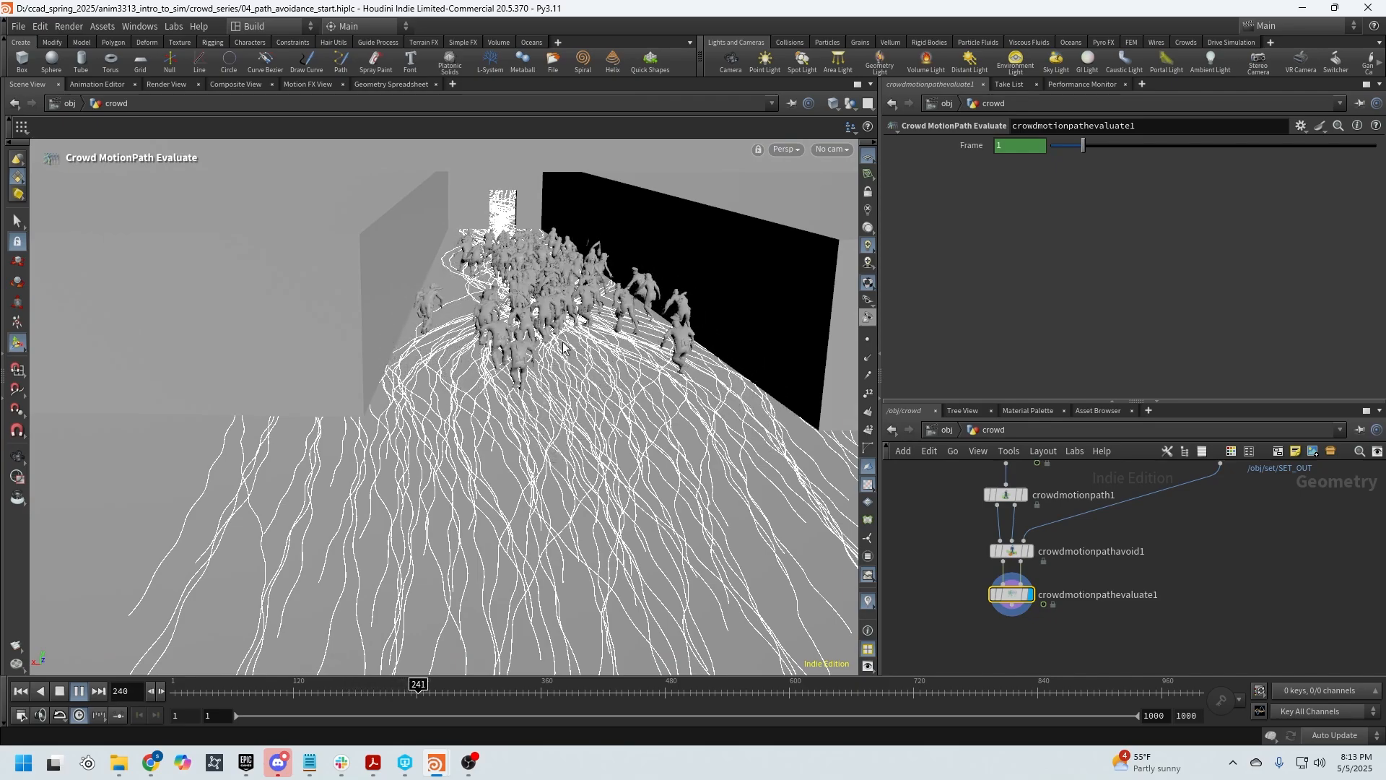
pyautogui.press('Escape')
pyautogui.moveTo(545, 358); pyautogui.dragTo(46, 393)
pyautogui.moveTo(46, 393); pyautogui.dragTo(675, 514, button='right')
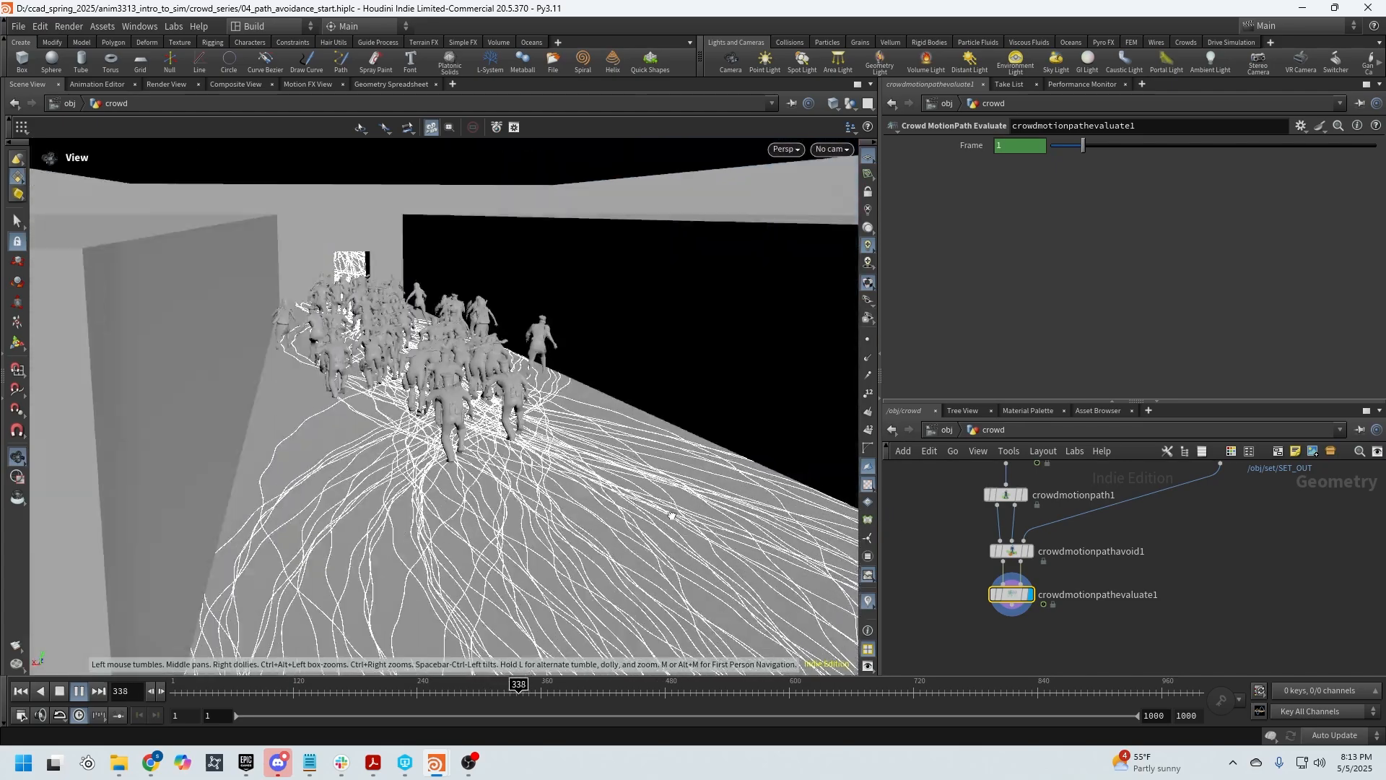
pyautogui.moveTo(674, 514); pyautogui.dragTo(476, 451)
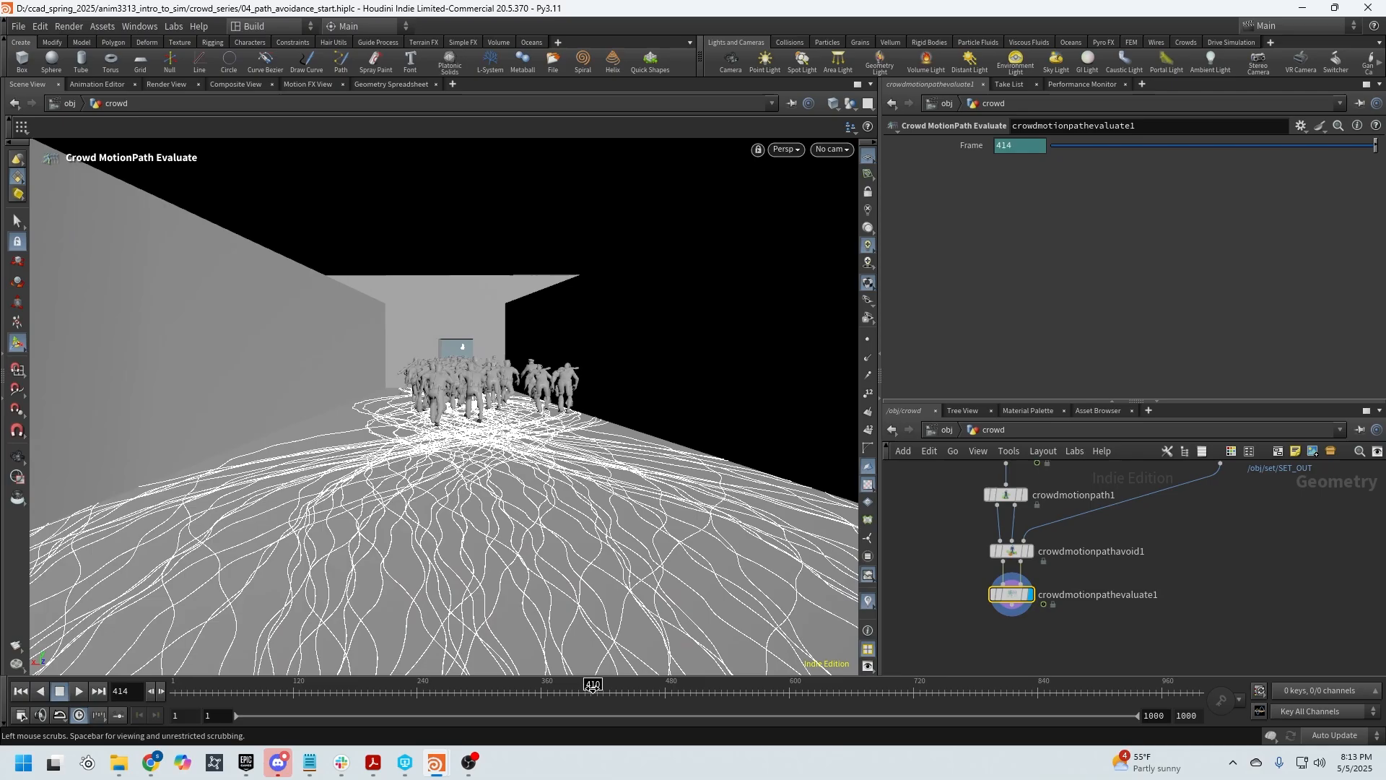
pyautogui.moveTo(511, 690); pyautogui.dragTo(439, 711)
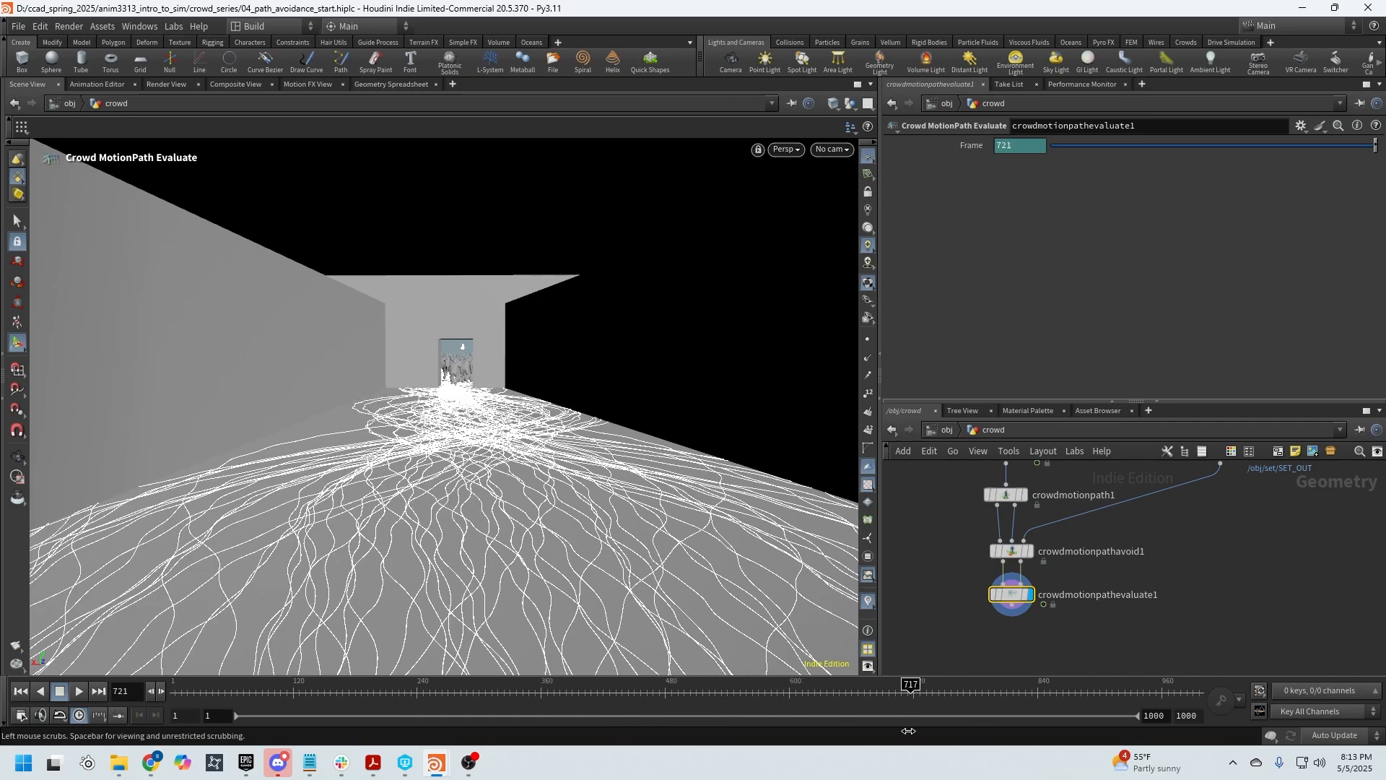
pyautogui.moveTo(671, 732); pyautogui.dragTo(67, 717)
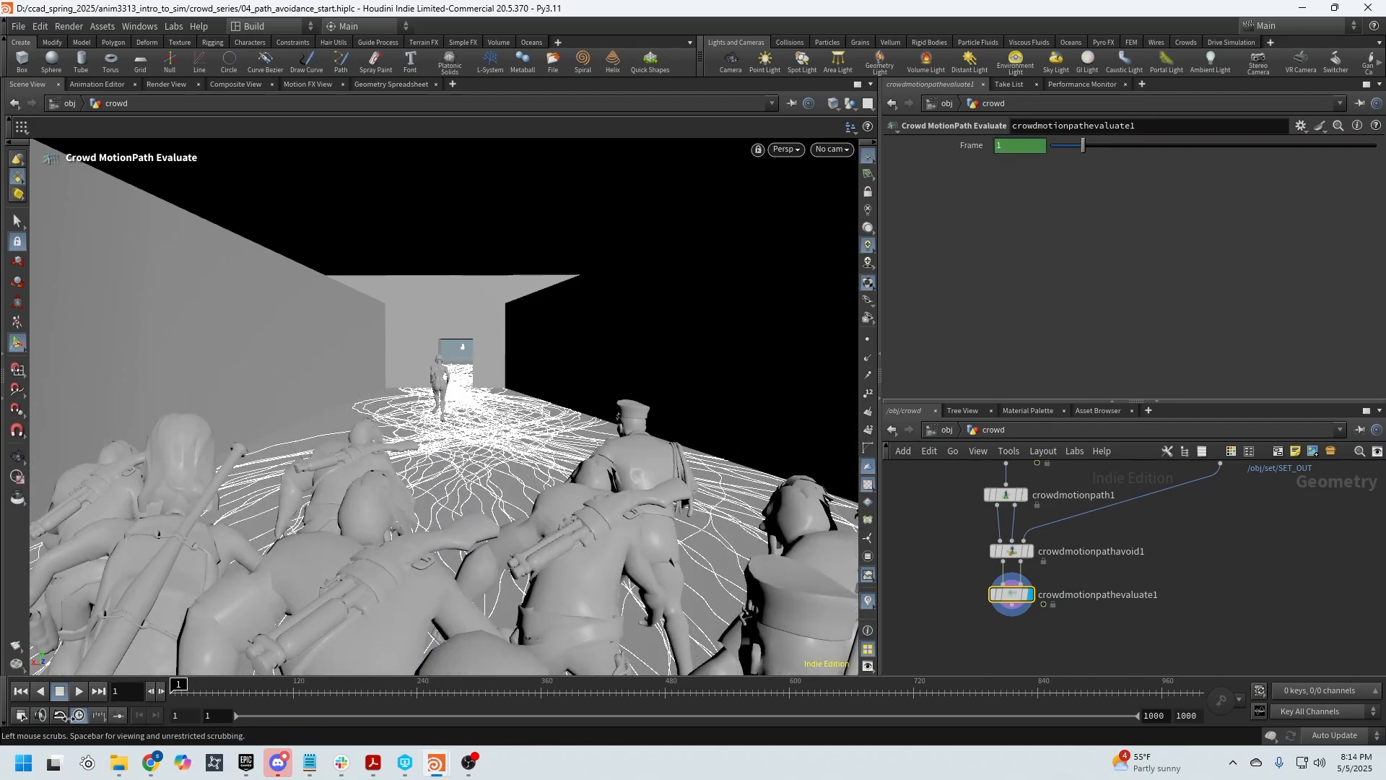
# Step: Inspect the zombie crowd's starting formation at frame 1 from behind, beside and above, in front of the building's passage entrance
pyautogui.keyDown('alt'); pyautogui.moveTo(557, 510); pyautogui.dragTo(366, 489, button='right'); pyautogui.keyUp('alt')
pyautogui.keyDown('alt'); pyautogui.moveTo(365, 489); pyautogui.dragTo(582, 317); pyautogui.keyUp('alt')
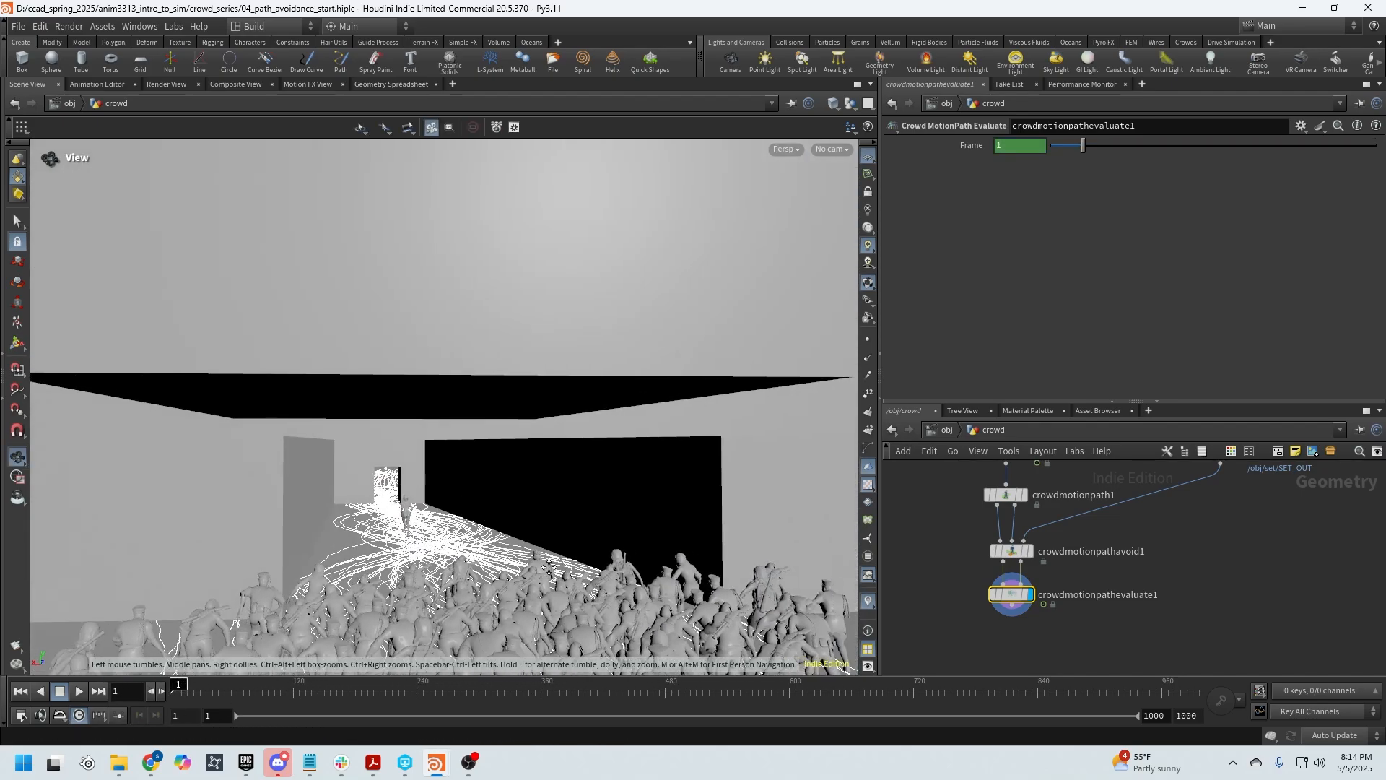
pyautogui.keyDown('alt'); pyautogui.moveTo(581, 317); pyautogui.dragTo(584, 180, button='middle'); pyautogui.keyUp('alt')
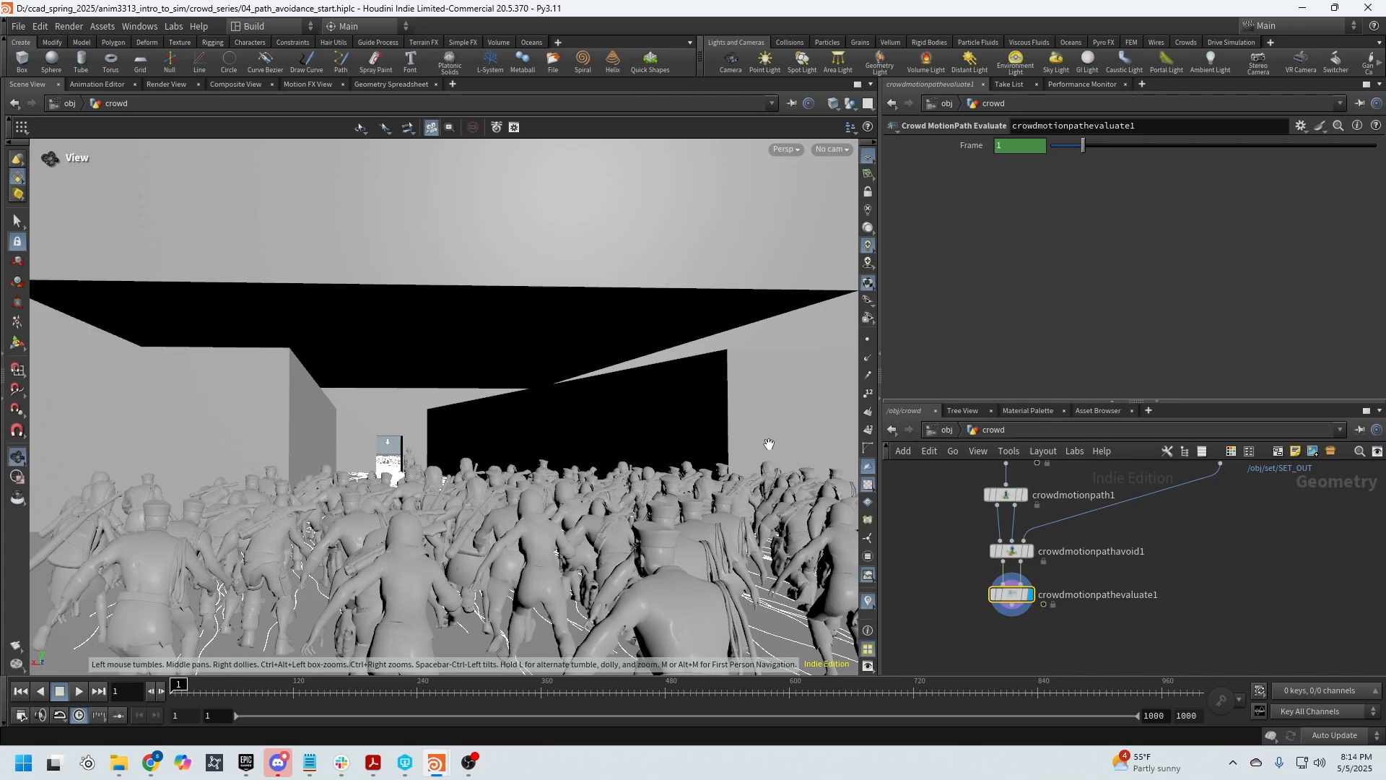
pyautogui.keyDown('alt'); pyautogui.moveTo(769, 444); pyautogui.dragTo(646, 451); pyautogui.keyUp('alt')
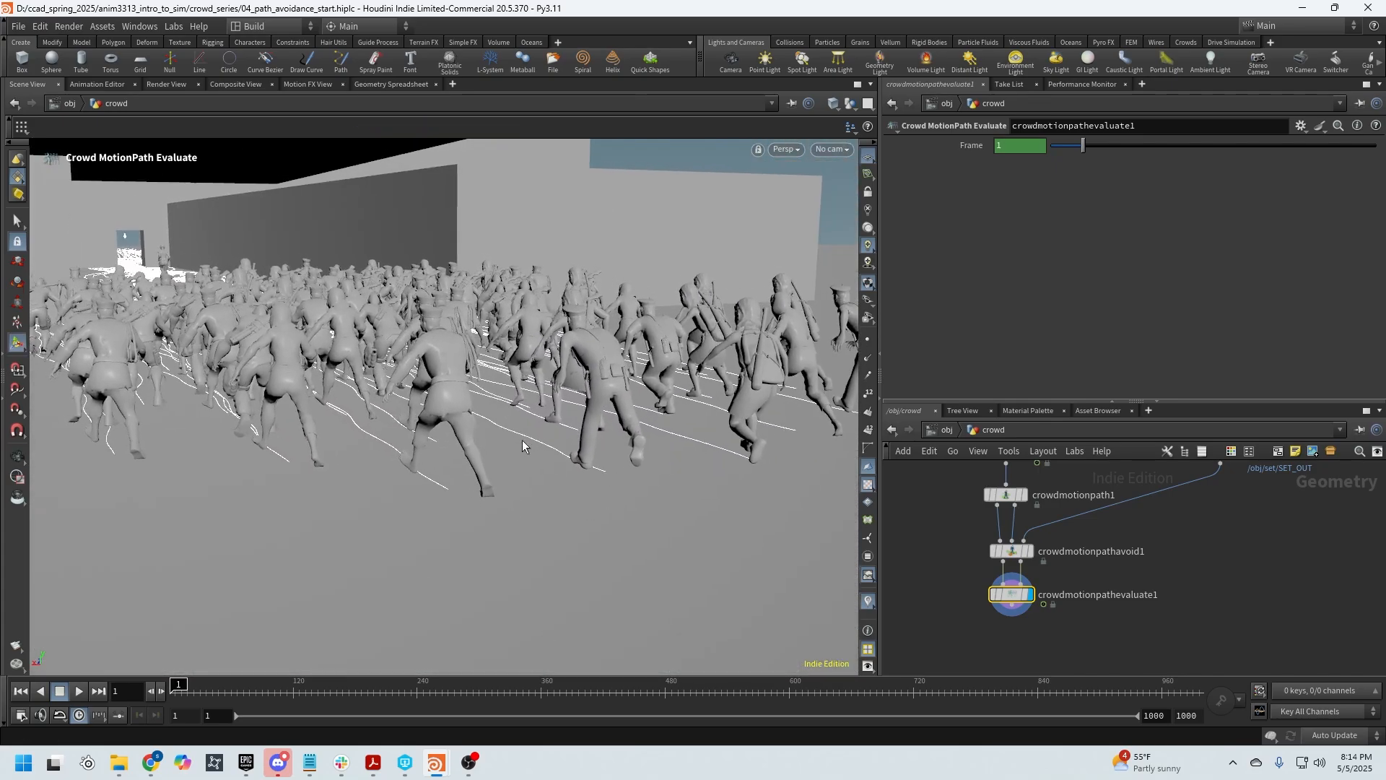
pyautogui.keyDown('alt'); pyautogui.moveTo(522, 439); pyautogui.dragTo(419, 390, button='right'); pyautogui.keyUp('alt')
pyautogui.keyDown('alt'); pyautogui.moveTo(418, 390); pyautogui.dragTo(433, 437); pyautogui.keyUp('alt')
pyautogui.keyDown('alt'); pyautogui.moveTo(434, 437); pyautogui.dragTo(501, 387, button='middle'); pyautogui.keyUp('alt')
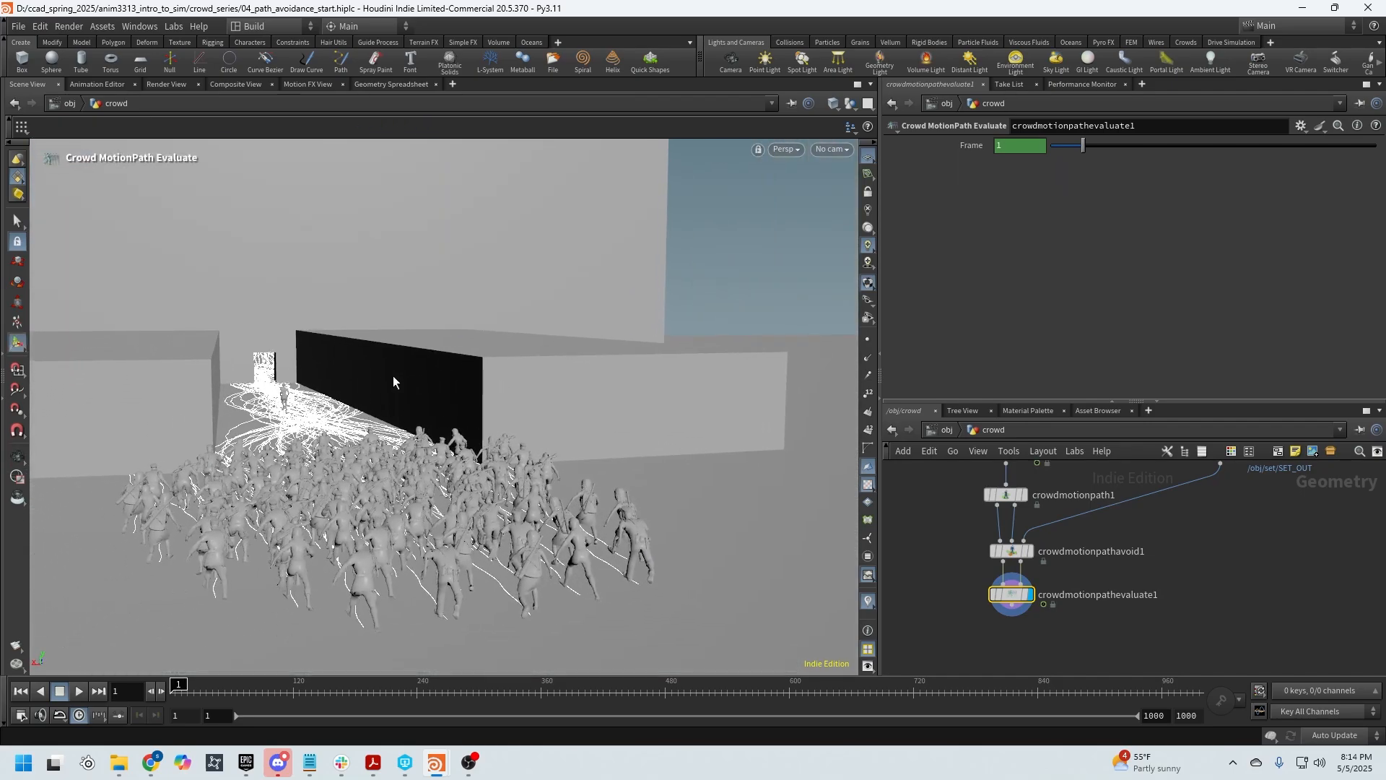
pyautogui.keyDown('alt'); pyautogui.moveTo(392, 381); pyautogui.dragTo(462, 481); pyautogui.keyUp('alt')
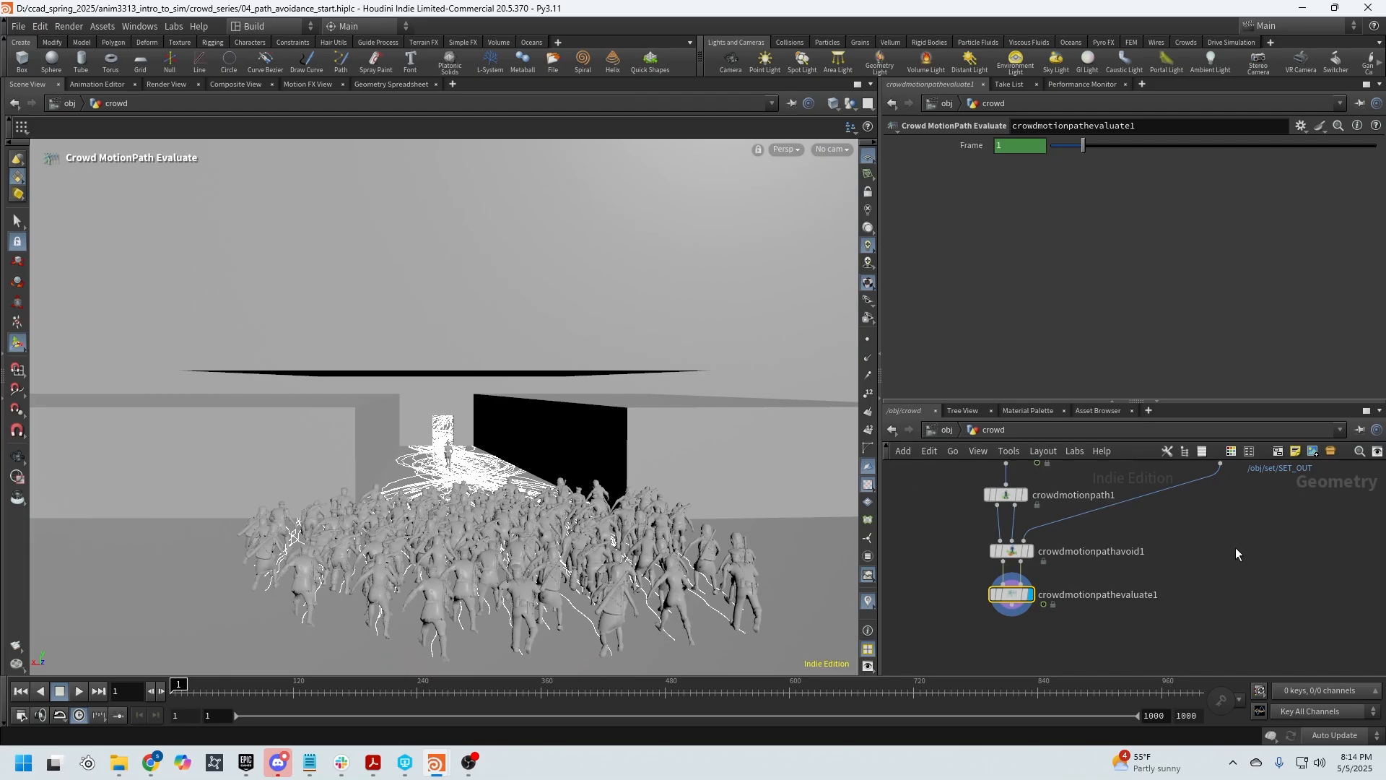
pyautogui.moveTo(1223, 540); pyautogui.dragTo(1236, 582, button='middle')
pyautogui.press('Escape')
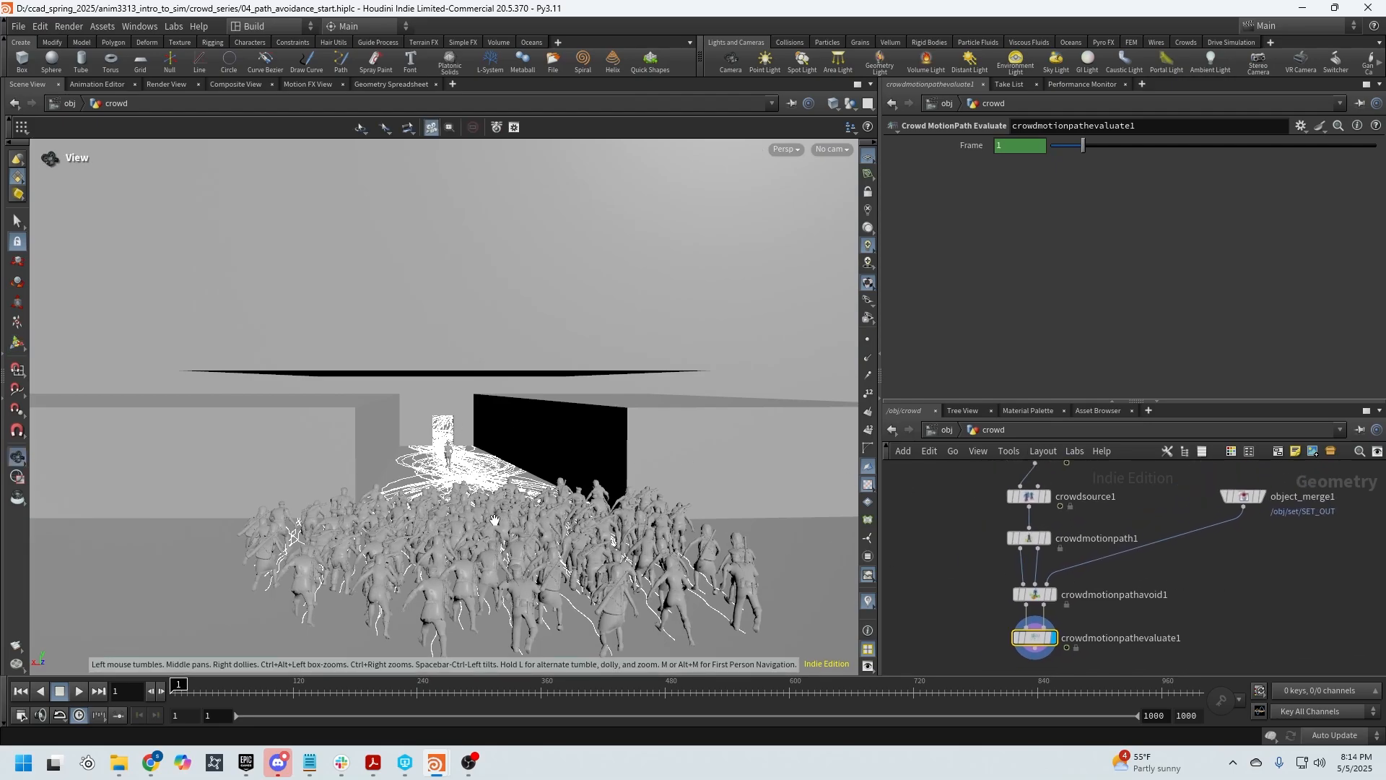
pyautogui.moveTo(494, 520); pyautogui.dragTo(625, 325)
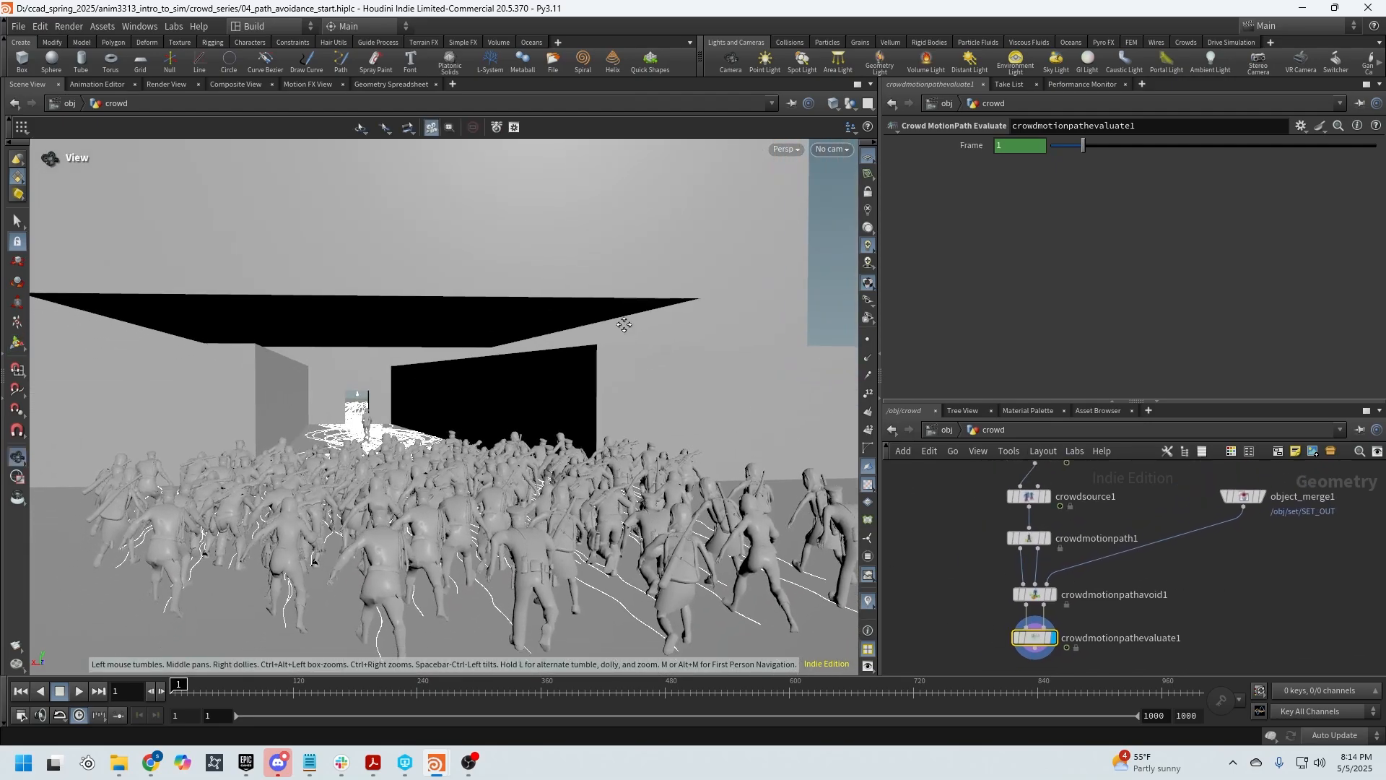
pyautogui.press('Return')
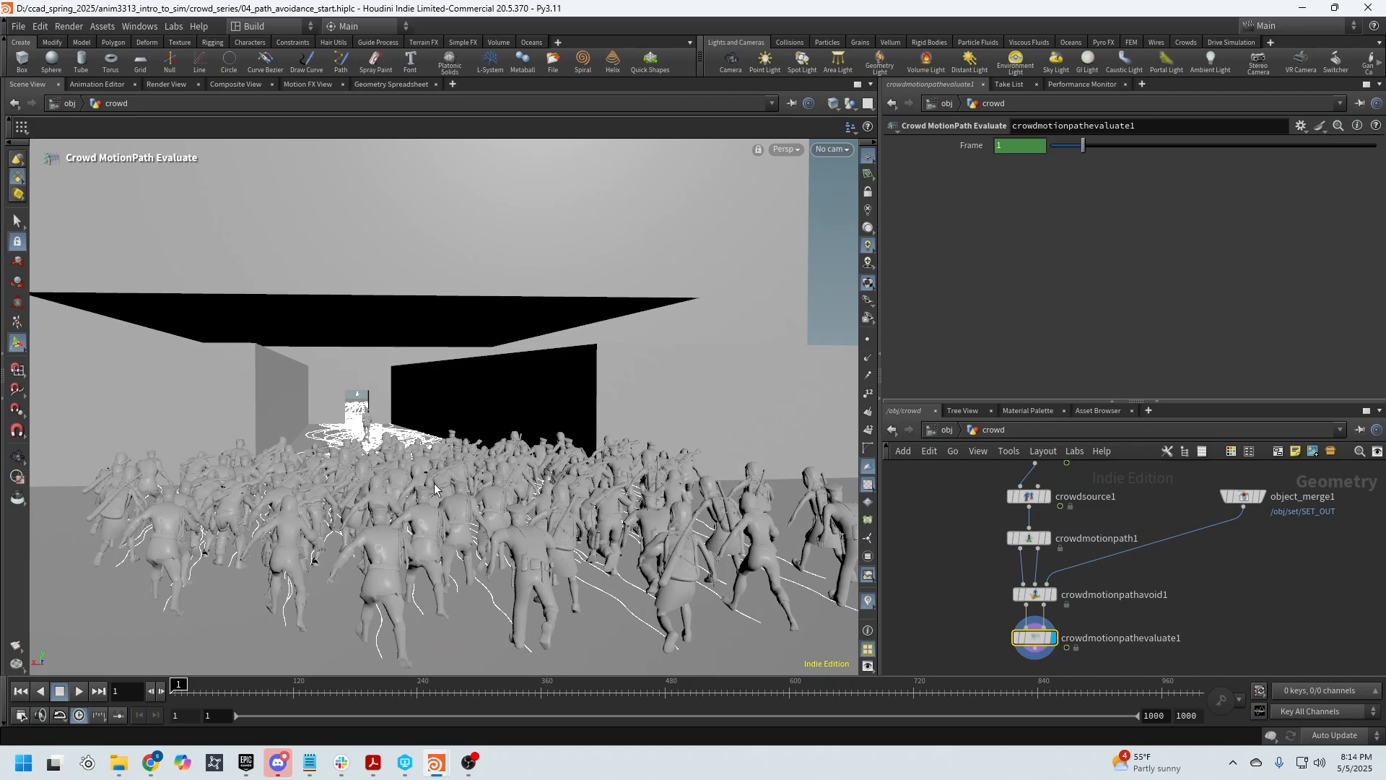
pyautogui.keyDown('alt'); pyautogui.moveTo(549, 598); pyautogui.dragTo(145, 566); pyautogui.keyUp('alt')
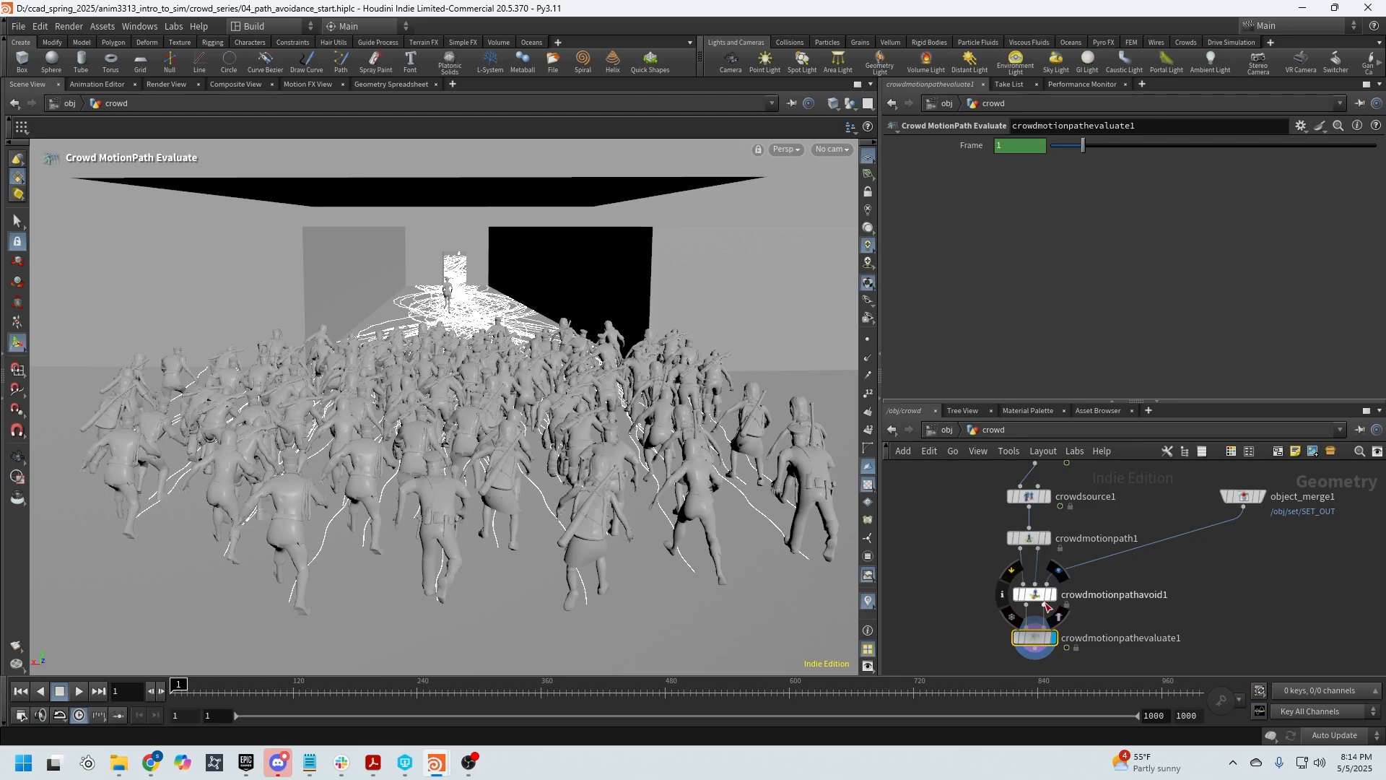
# Step: Set crowdsource1's Number of Agents to 500 and view the passage through cam1, adjusting the view to face the oncoming crowd
pyautogui.click(1029, 499)
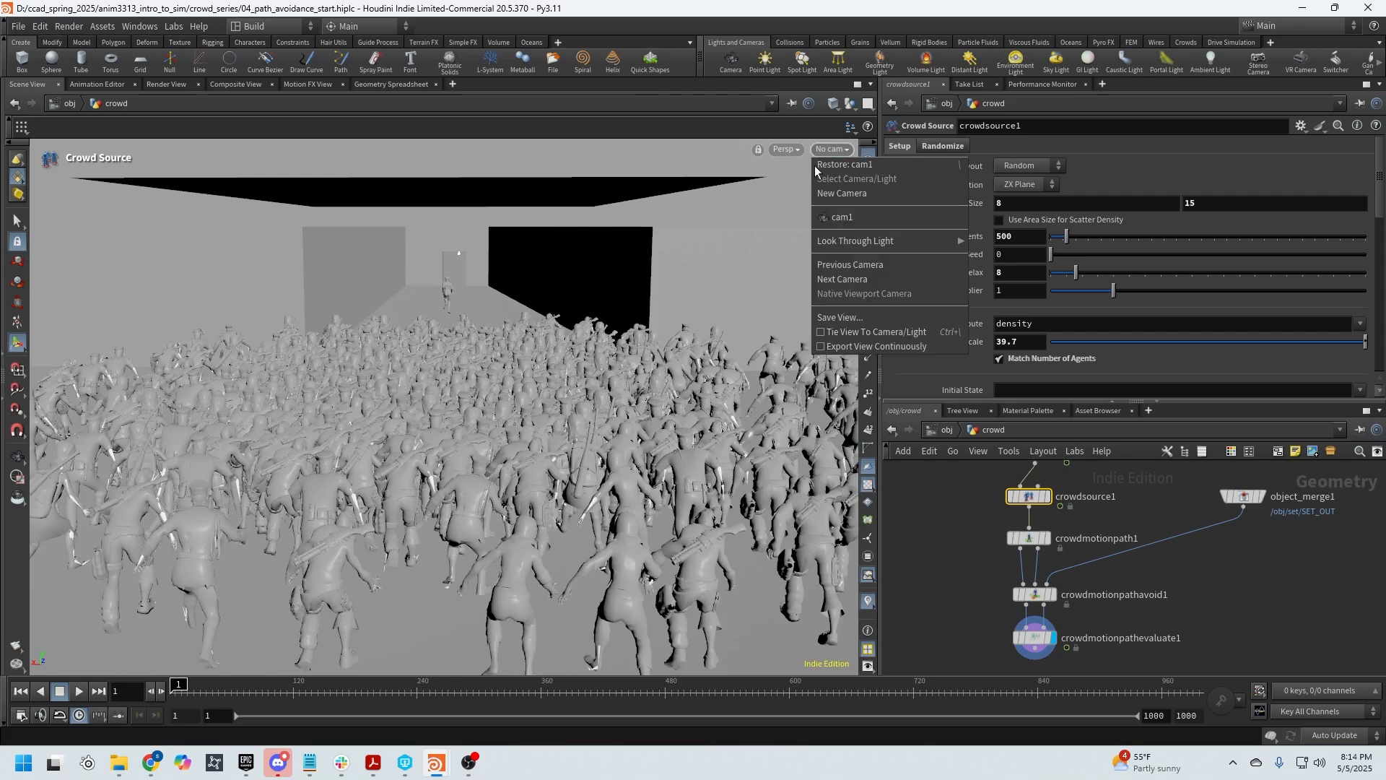
pyautogui.click(831, 217)
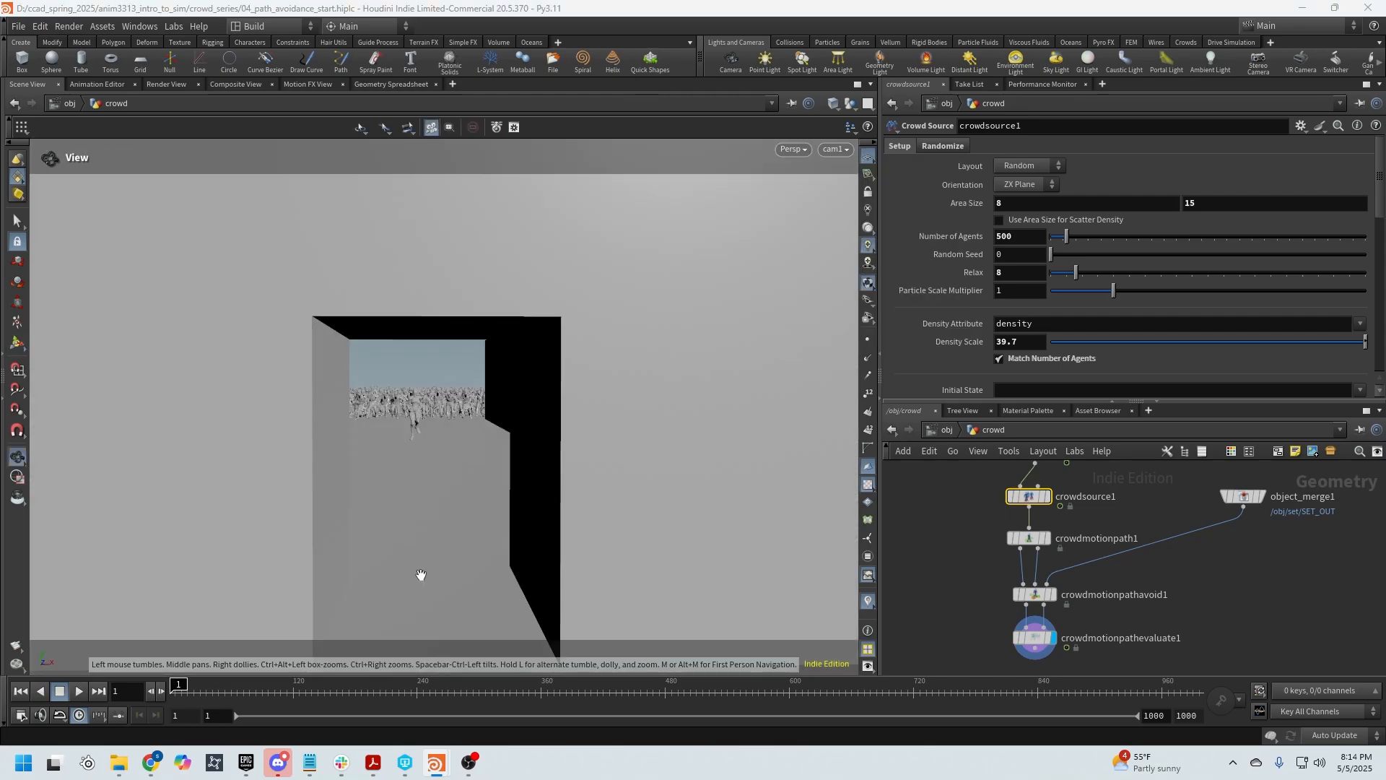
pyautogui.keyDown('alt'); pyautogui.moveTo(419, 576); pyautogui.dragTo(442, 543, button='right'); pyautogui.keyUp('alt')
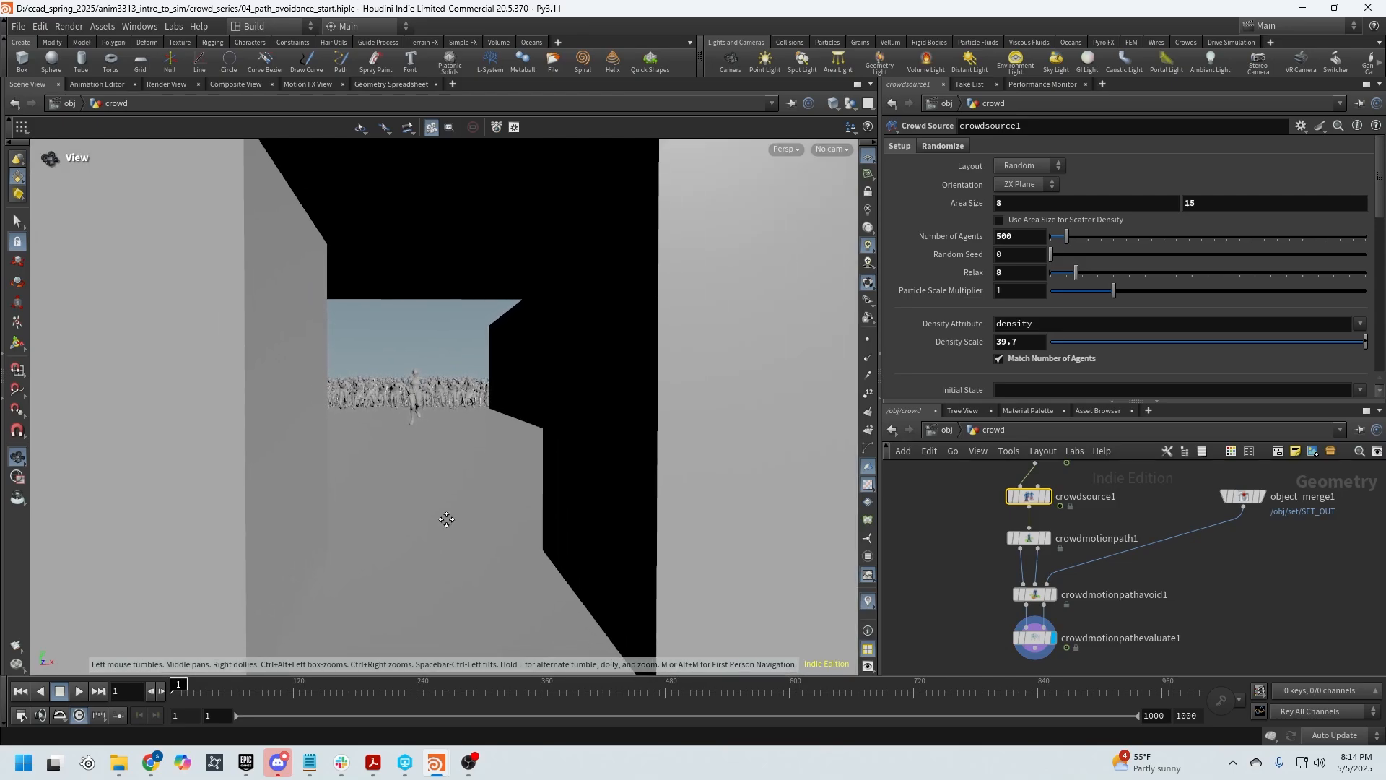
pyautogui.moveTo(447, 519); pyautogui.dragTo(461, 547, button='middle')
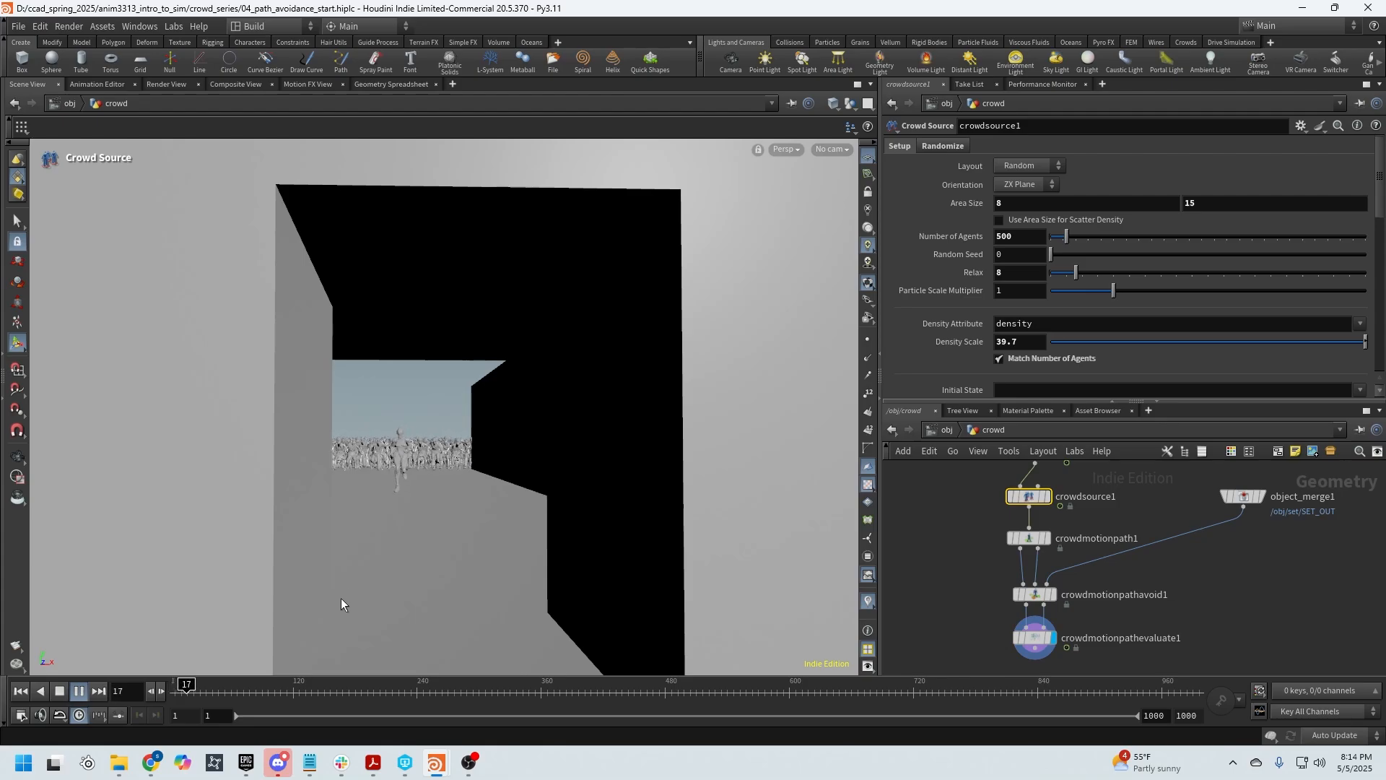
# Step: Select crowdmotionpathevaluate1 and watch the playing crowd run out of the passage, checking it from the front and from behind
pyautogui.click(1037, 638)
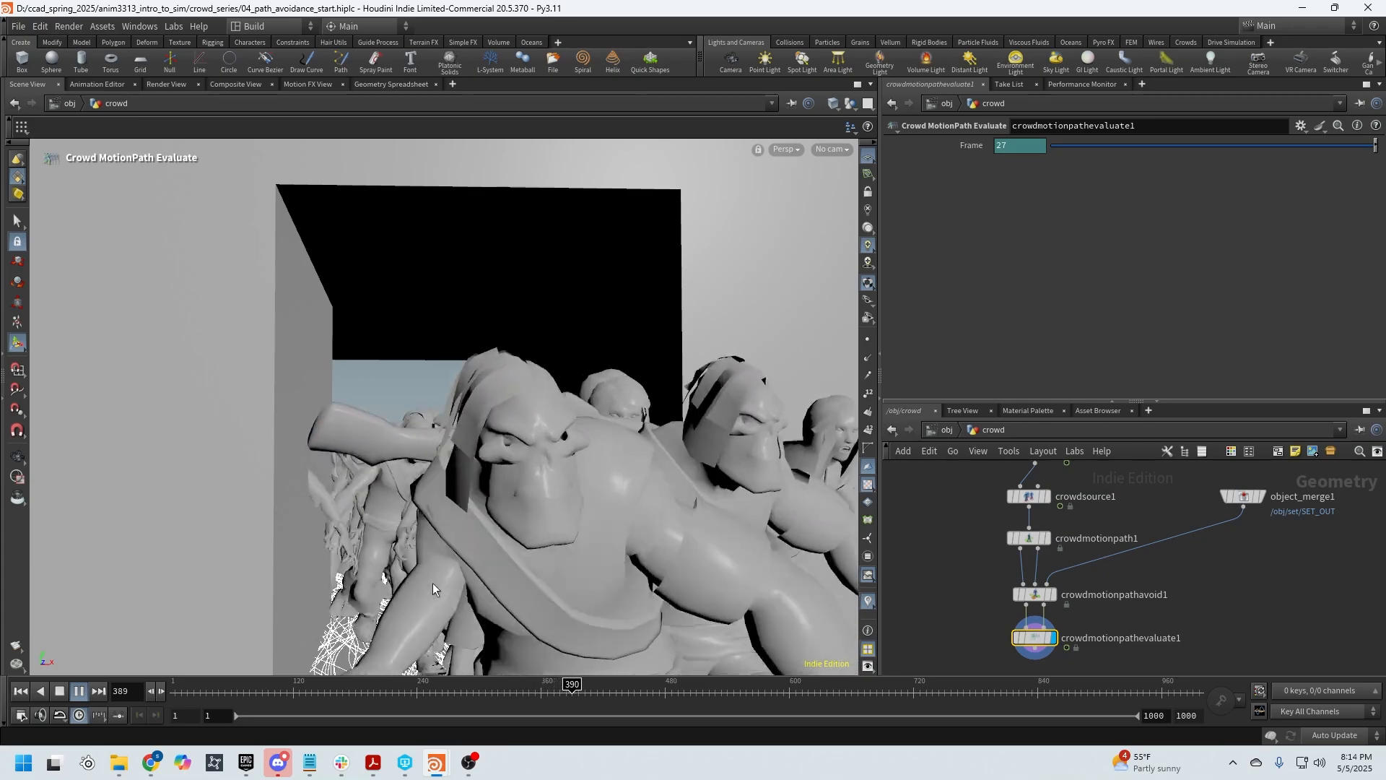
pyautogui.keyDown('alt'); pyautogui.moveTo(389, 437); pyautogui.dragTo(396, 455); pyautogui.keyUp('alt')
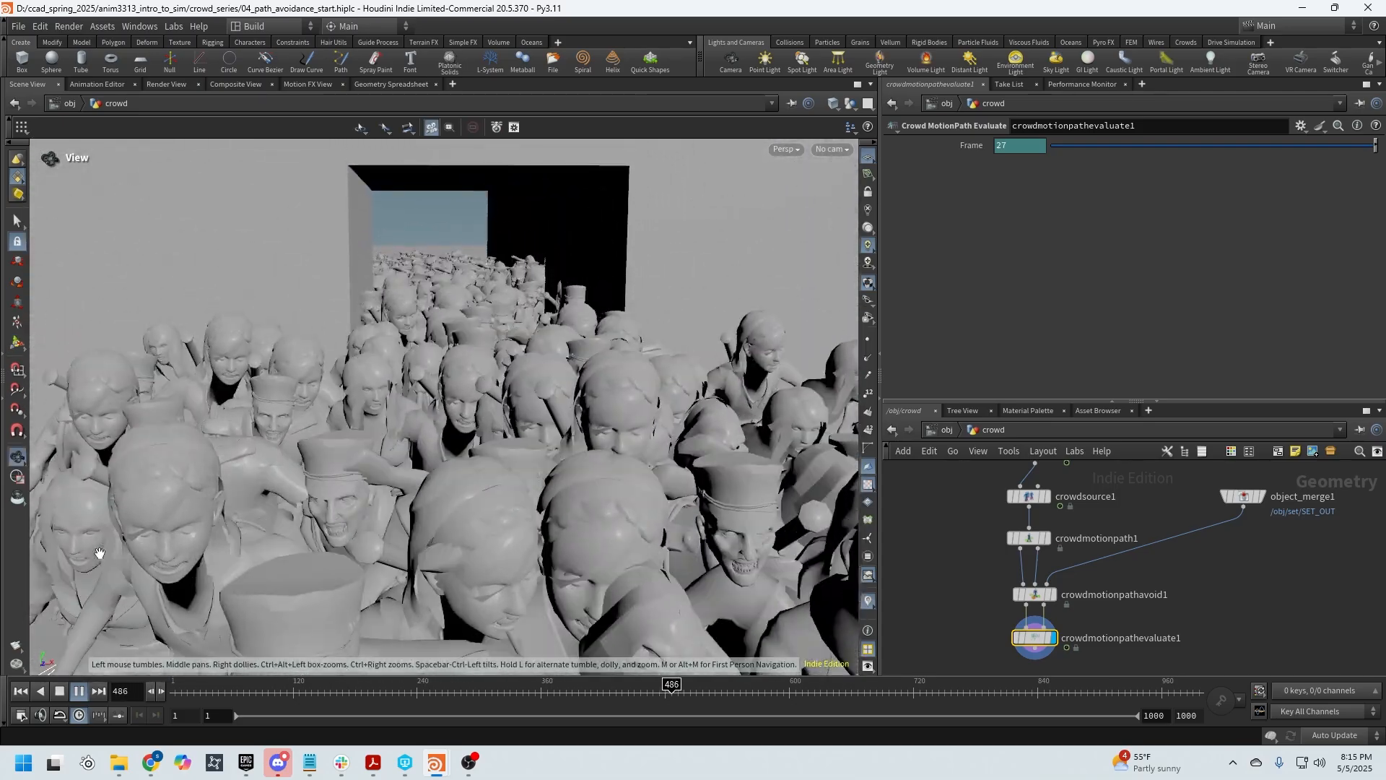
pyautogui.keyDown('alt'); pyautogui.moveTo(95, 555); pyautogui.dragTo(72, 314, button='right'); pyautogui.keyUp('alt')
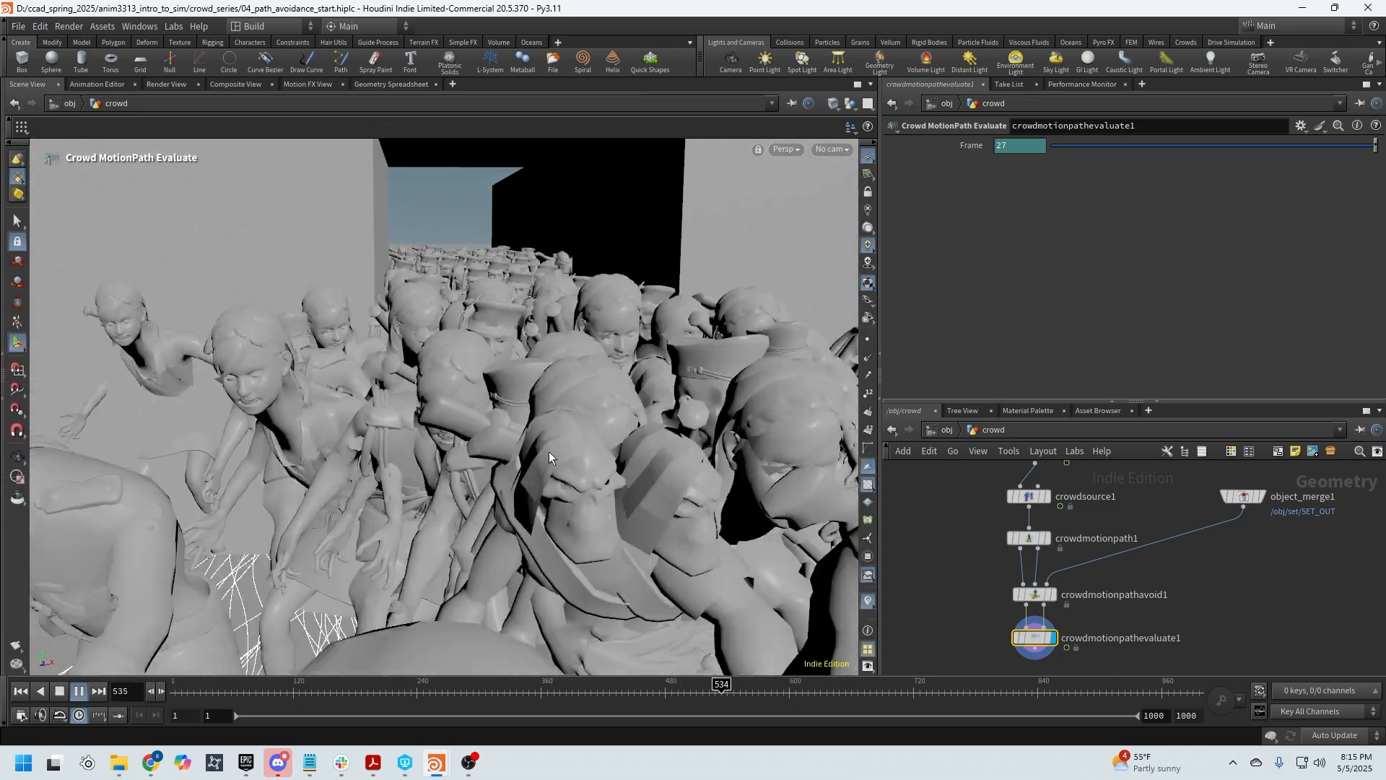
pyautogui.press('Escape')
pyautogui.moveTo(578, 446); pyautogui.dragTo(433, 411, button='right')
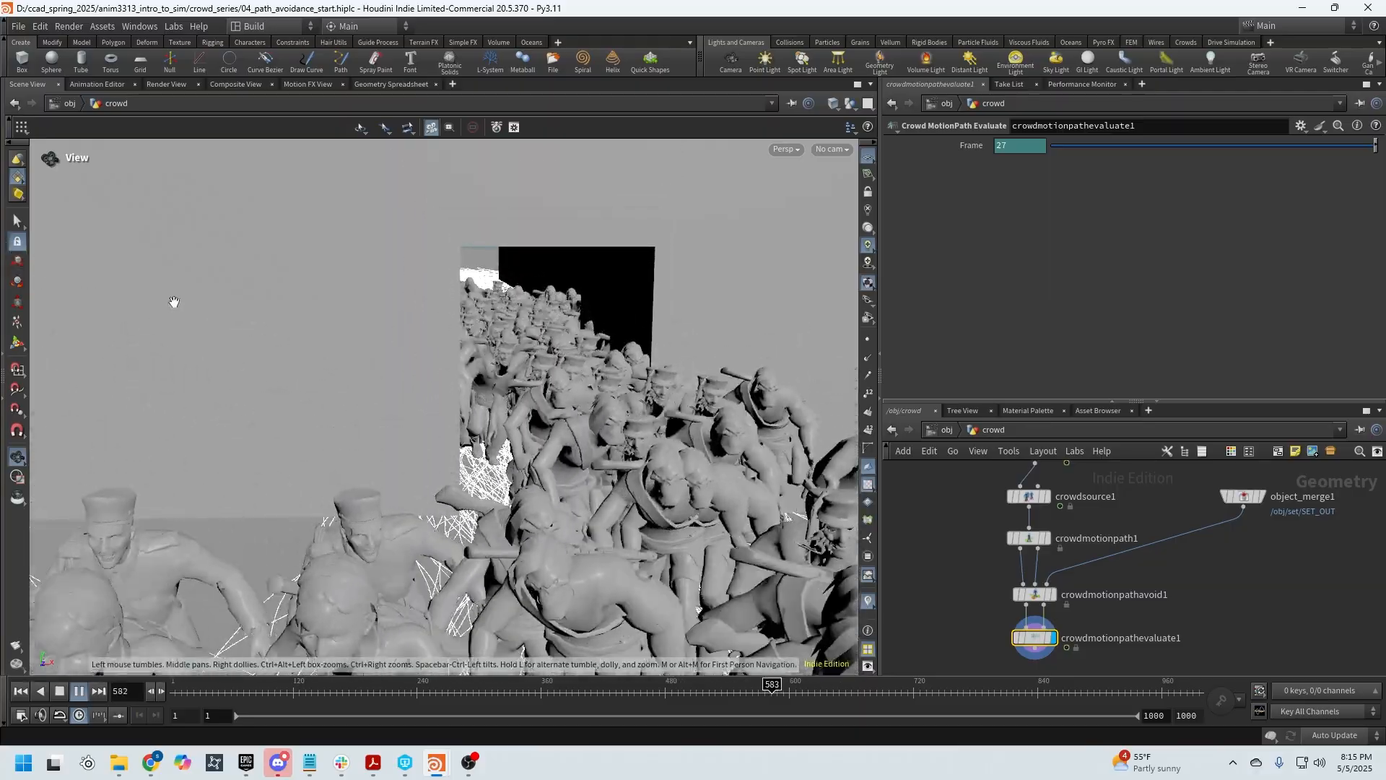
pyautogui.moveTo(346, 389); pyautogui.dragTo(834, 393)
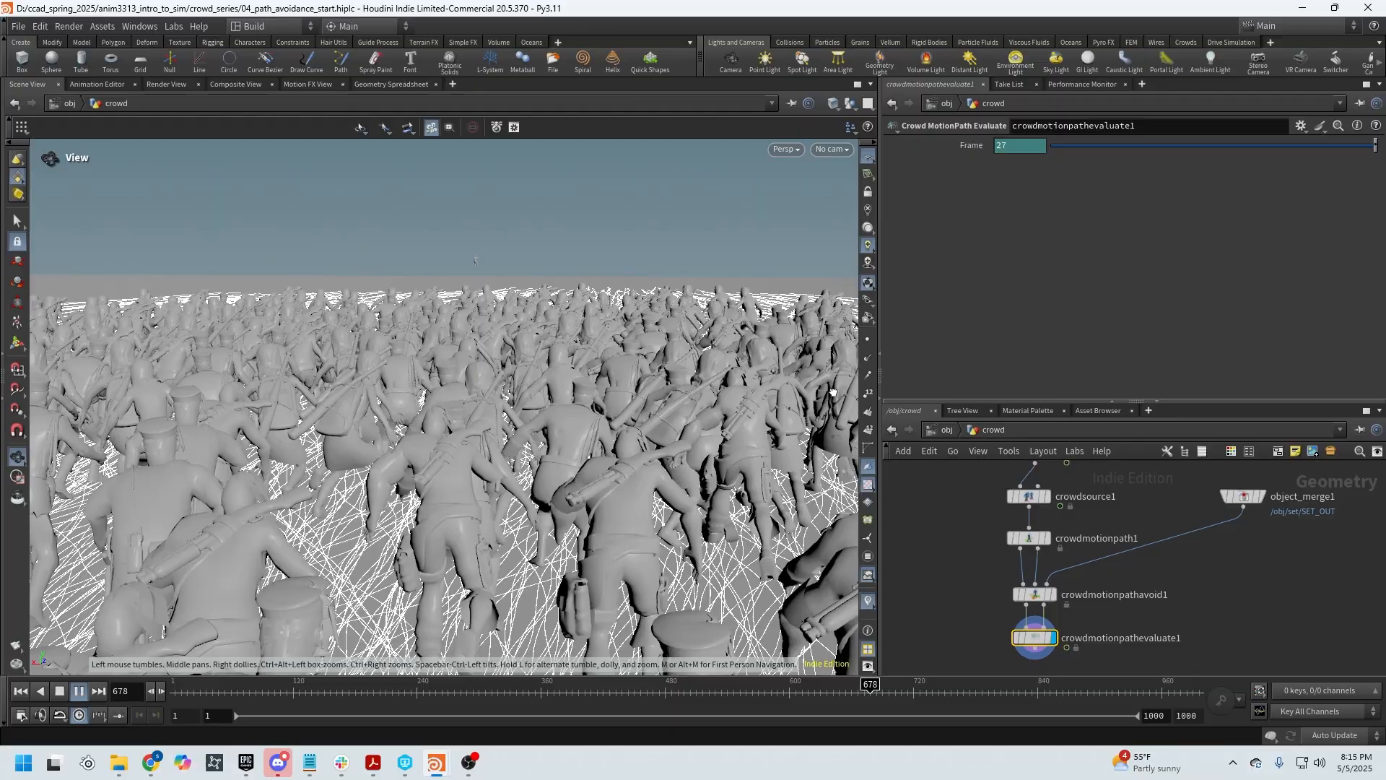
pyautogui.press('Return')
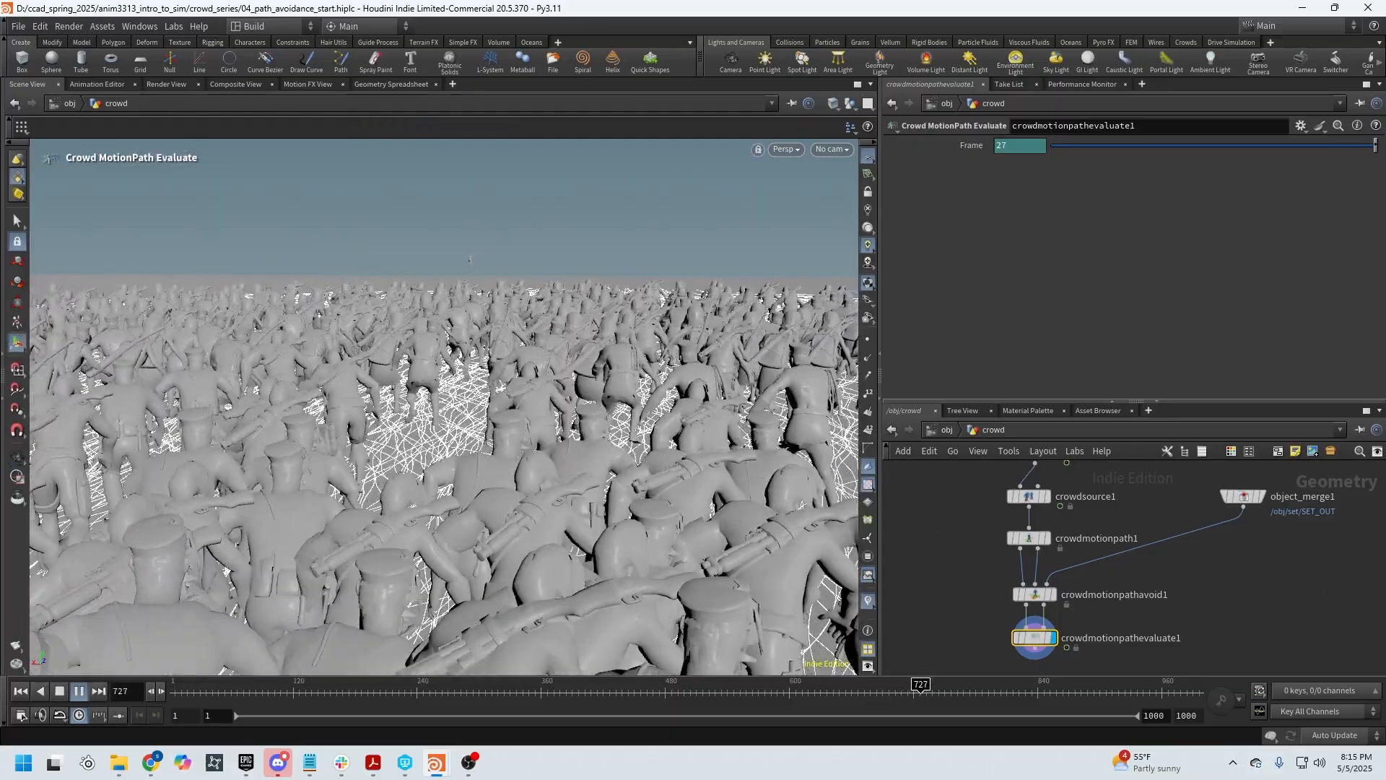